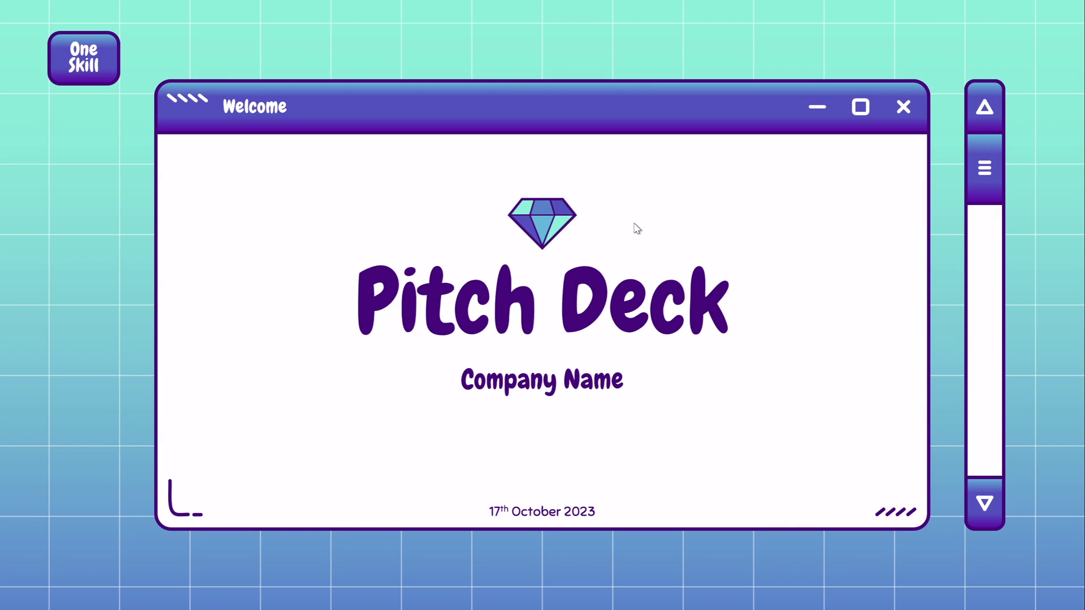
# In the slideshow, scroll down with the scrollbar arrow, then back up to the Table of Contents
pyautogui.click(984, 503)
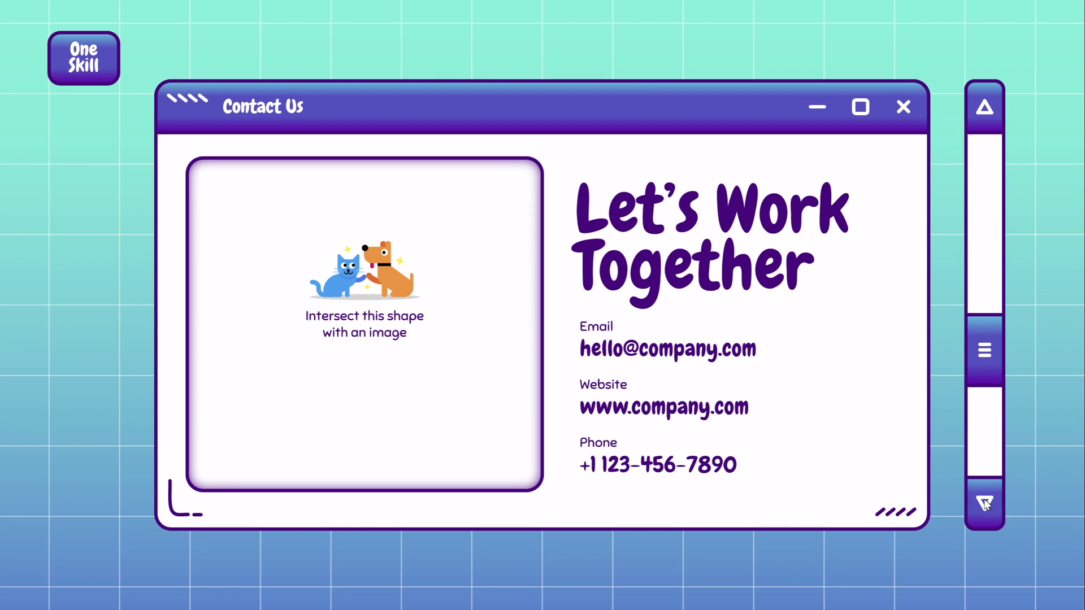
pyautogui.click(984, 107)
pyautogui.click(985, 108)
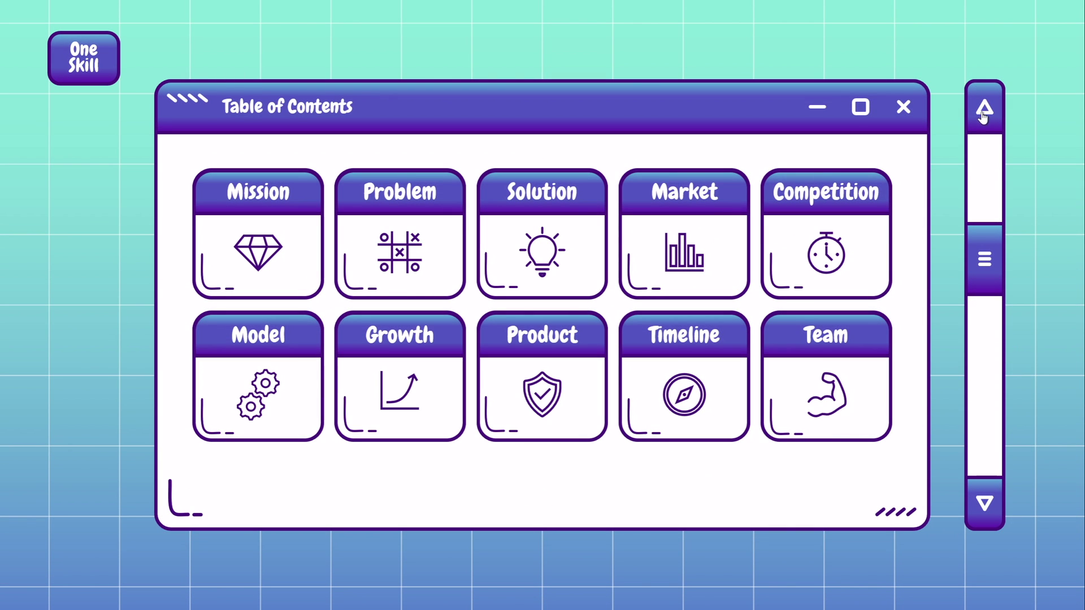
# Slide the Mission, Timeline, Solution, Team and Business Model windows in and back out from their cards
pyautogui.click(289, 235)
pyautogui.click(370, 223)
pyautogui.click(658, 382)
pyautogui.click(662, 376)
pyautogui.click(574, 261)
pyautogui.click(580, 267)
pyautogui.click(796, 382)
pyautogui.click(757, 331)
pyautogui.click(300, 390)
pyautogui.click(491, 317)
# Step down to the Thank You slide and back up to the Welcome slide
pyautogui.click(985, 503)
pyautogui.click(985, 505)
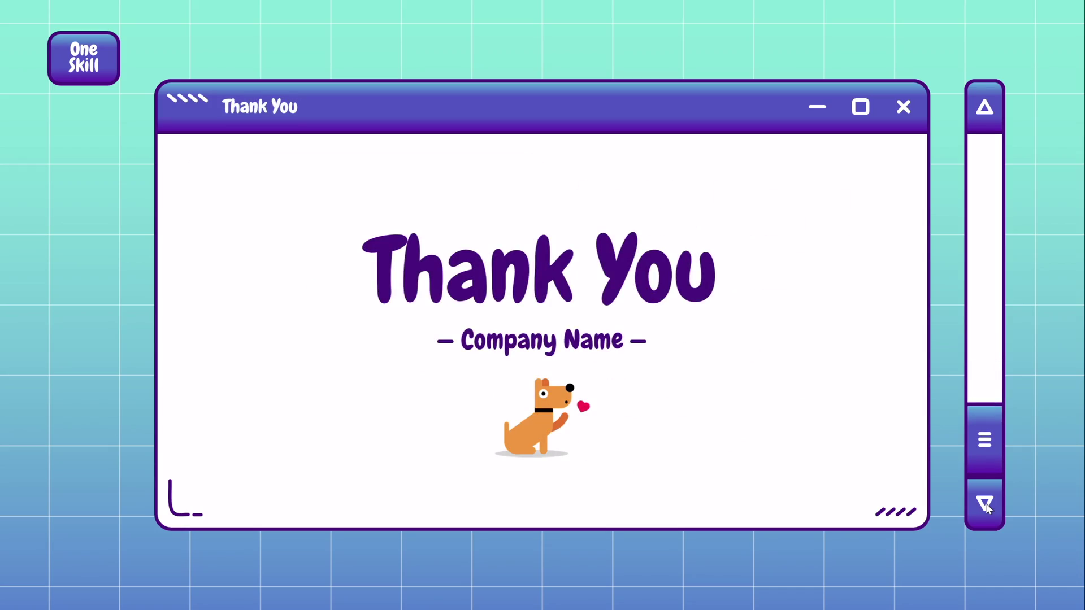
pyautogui.click(986, 107)
pyautogui.click(986, 107)
pyautogui.click(986, 107)
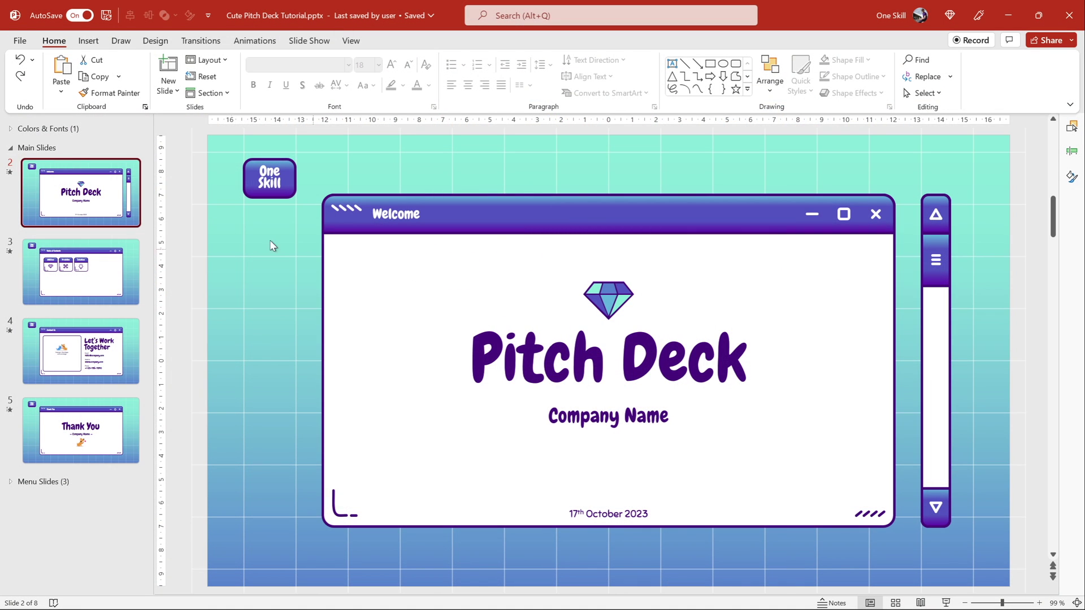
# Expand the Colors & Fonts section and show its slide with the palette hex codes and the Chewy and Sniglet fonts
pyautogui.click(10, 128)
pyautogui.click(81, 166)
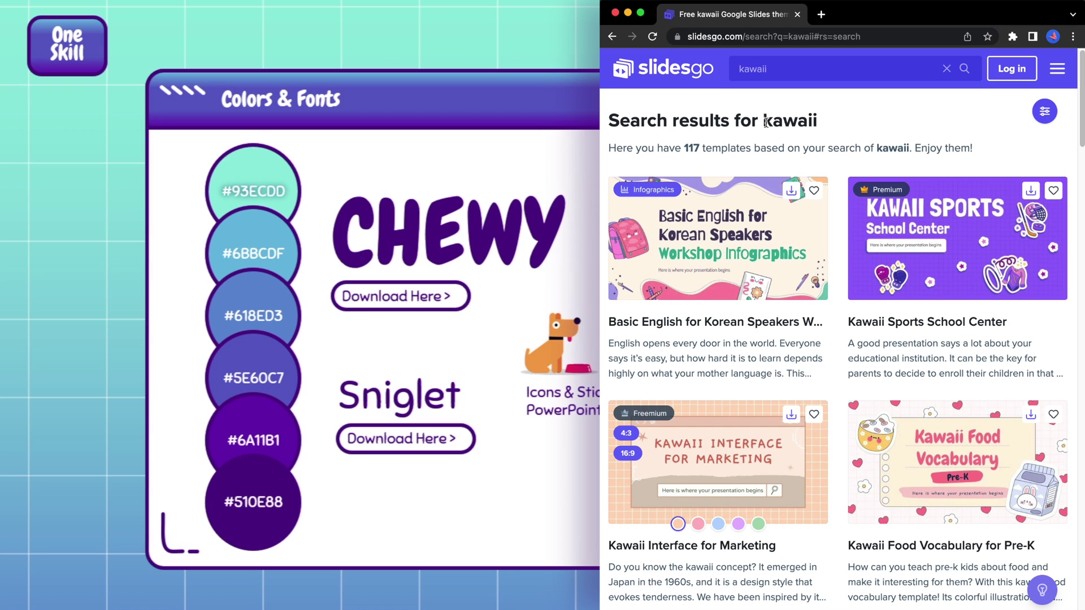
pyautogui.click(840, 173)
pyautogui.scroll(-12, 840, 173)
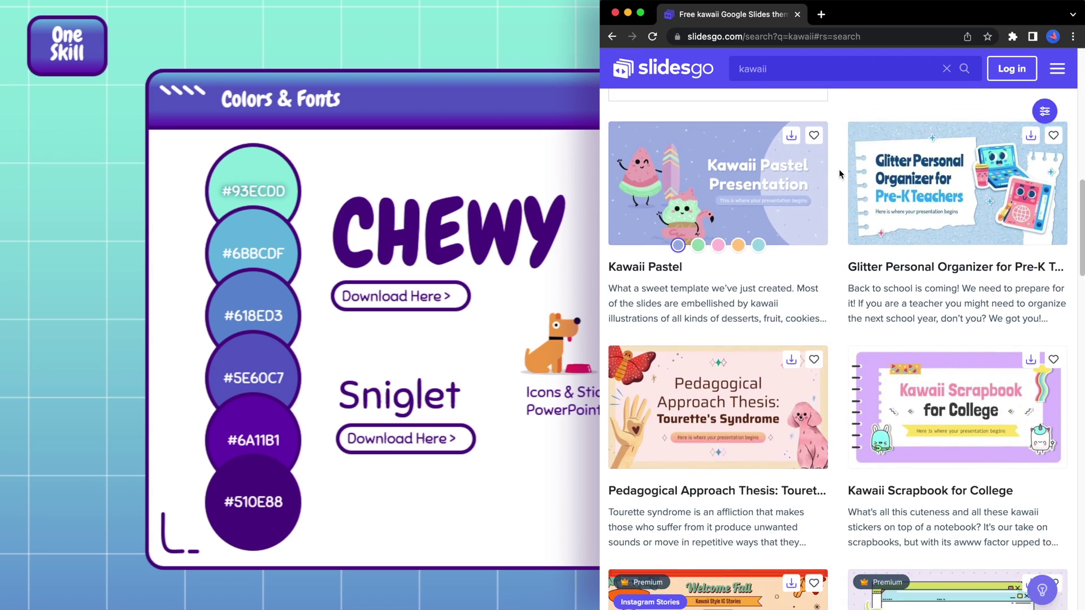
pyautogui.scroll(-20, 840, 174)
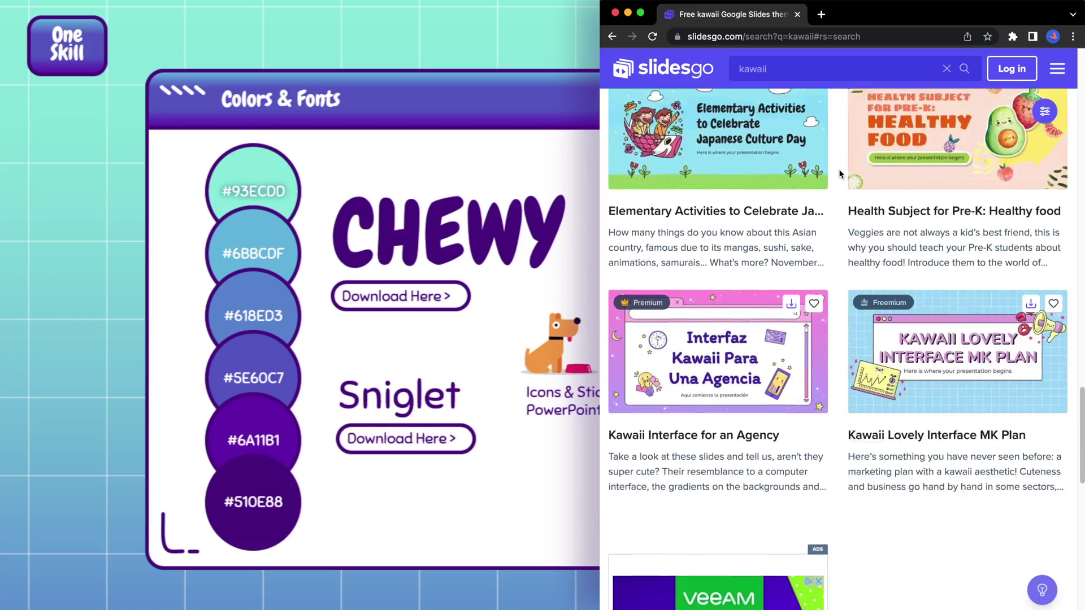
pyautogui.scroll(20, 841, 173)
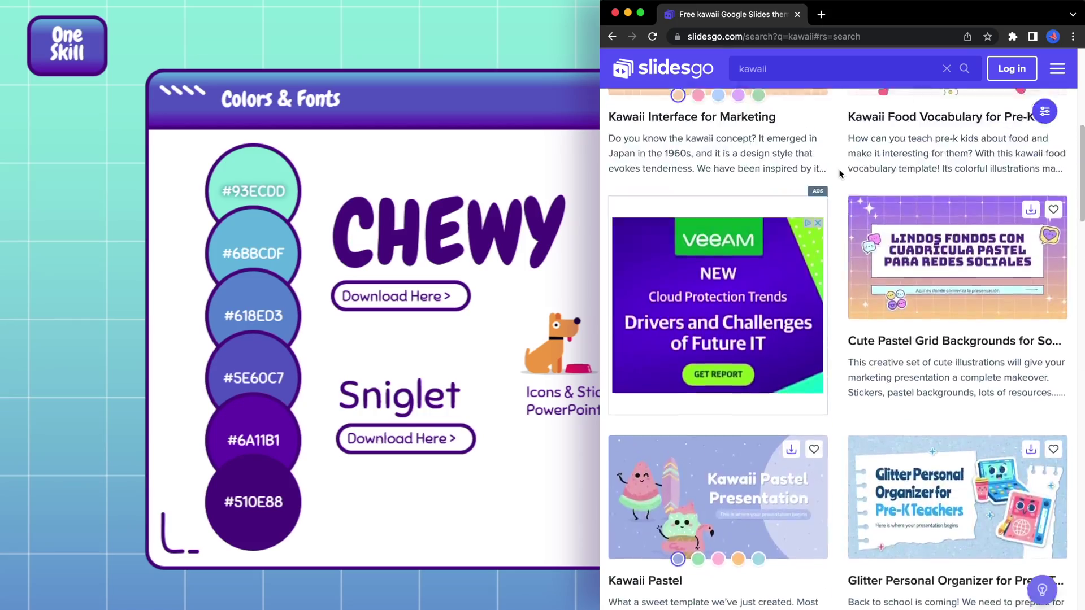
pyautogui.scroll(6, 840, 173)
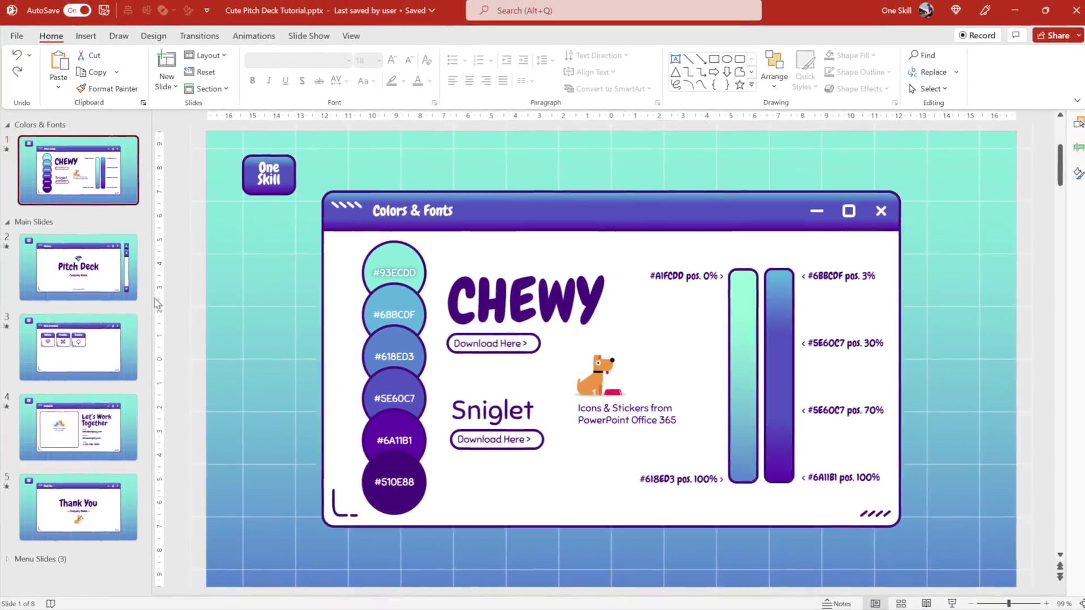
# Look through the Welcome, Table of Contents, Contact Us and Thank You slides
pyautogui.click(115, 273)
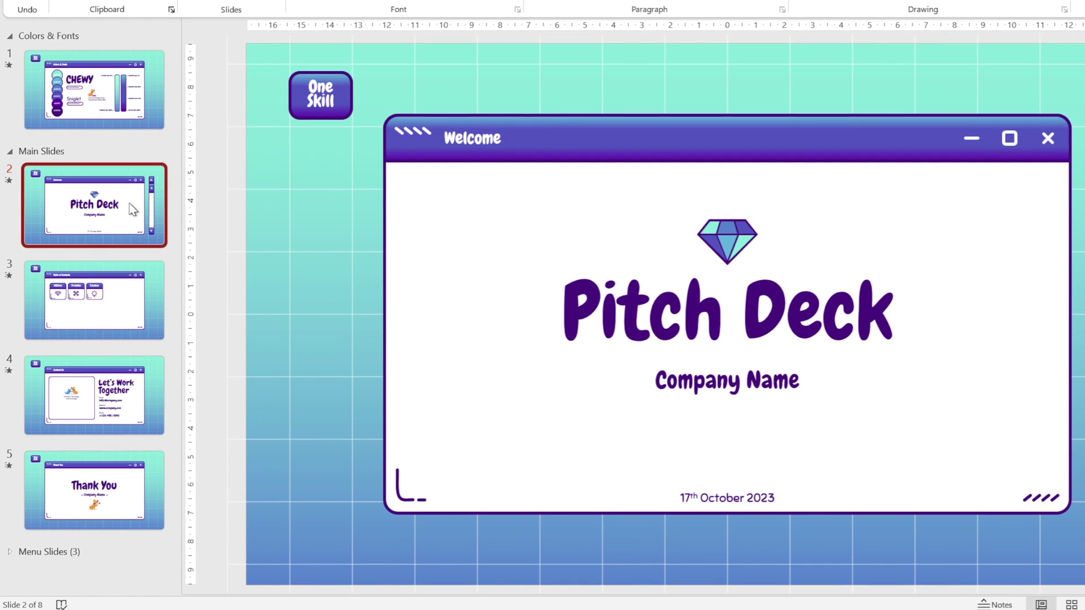
pyautogui.click(116, 281)
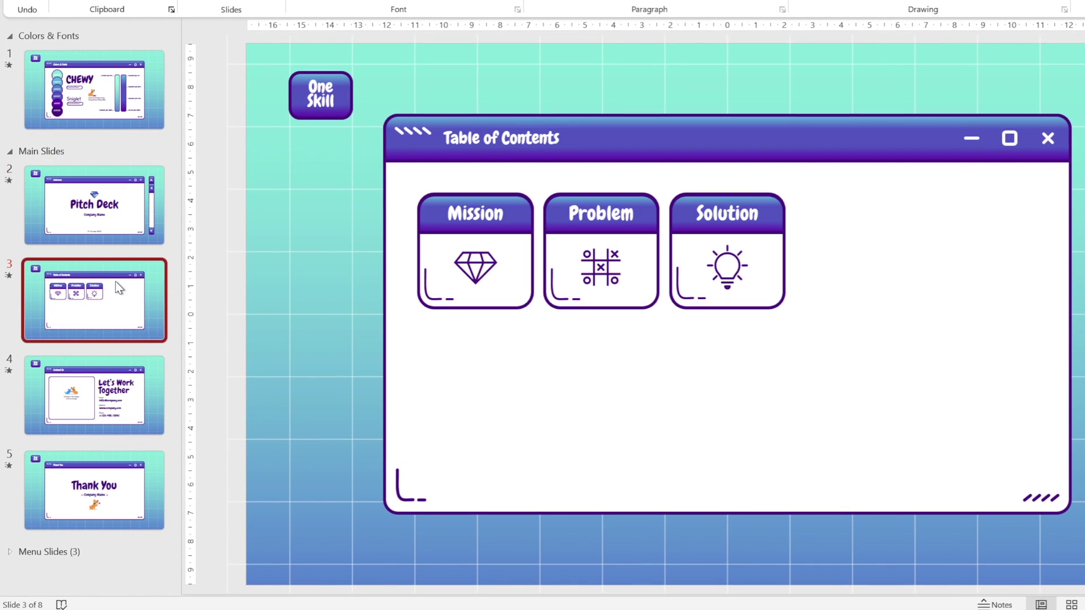
pyautogui.click(131, 389)
pyautogui.click(125, 480)
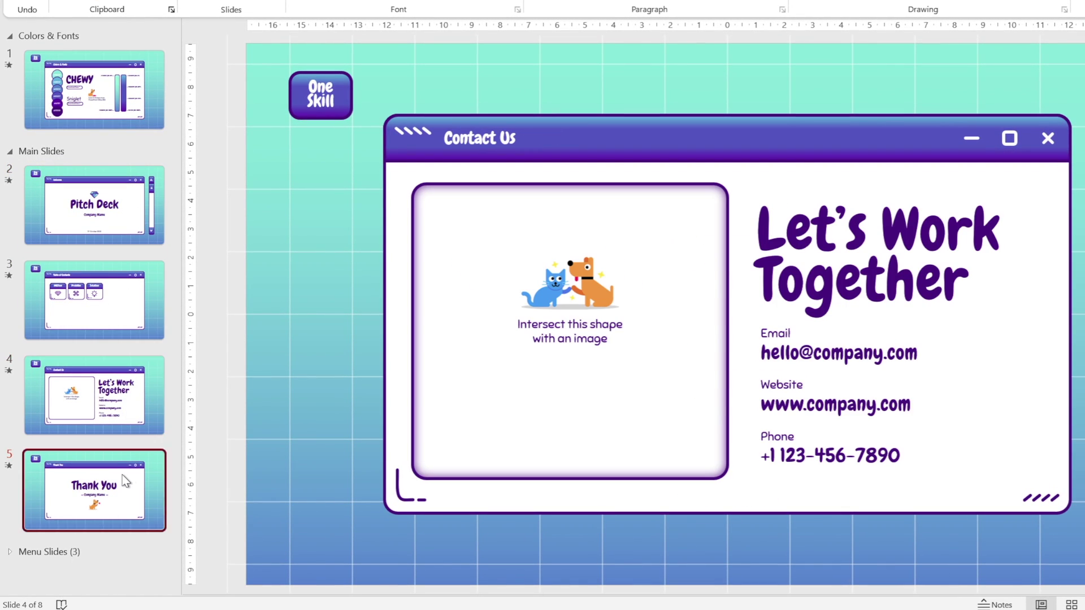
pyautogui.click(110, 301)
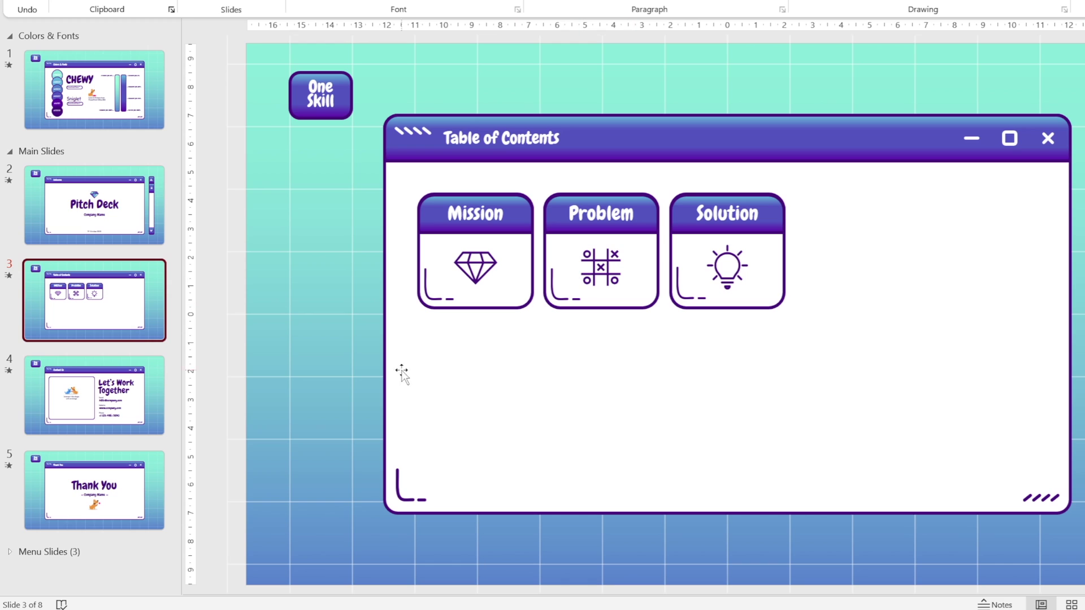
# Expand Menu Slides, view Our Mission, Problem and Our Solution, collapse it, and return to Welcome
pyautogui.click(11, 552)
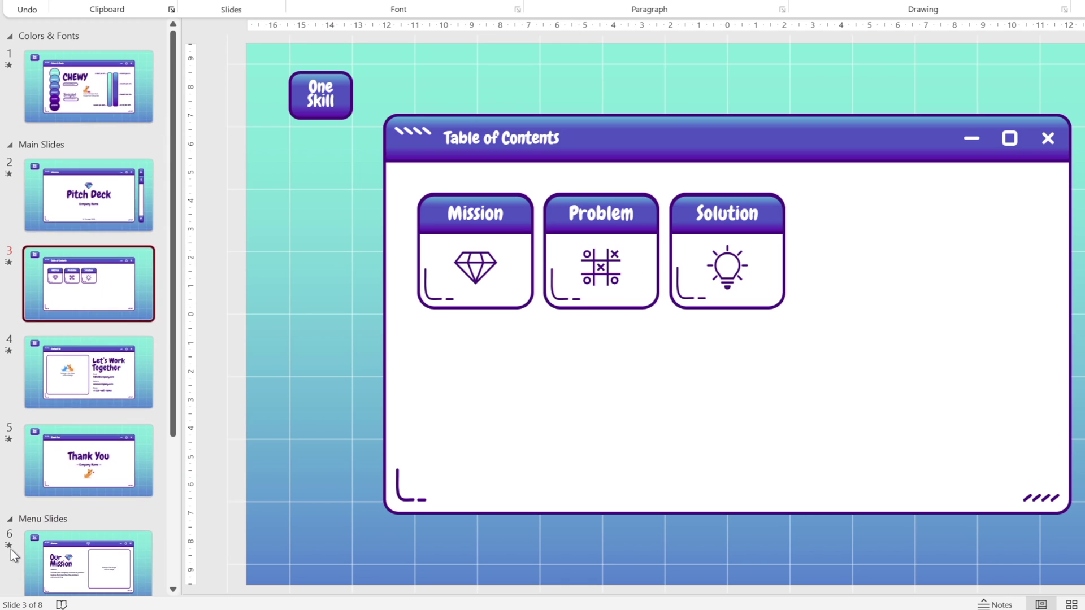
pyautogui.moveTo(173, 421); pyautogui.dragTo(173, 554)
pyautogui.click(85, 393)
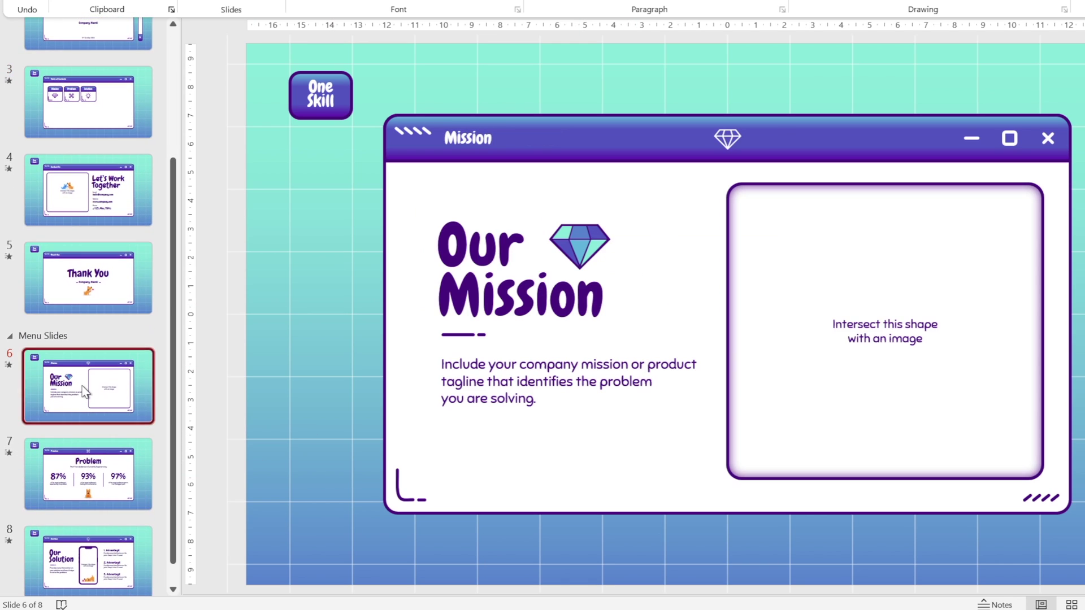
pyautogui.click(105, 487)
pyautogui.click(87, 560)
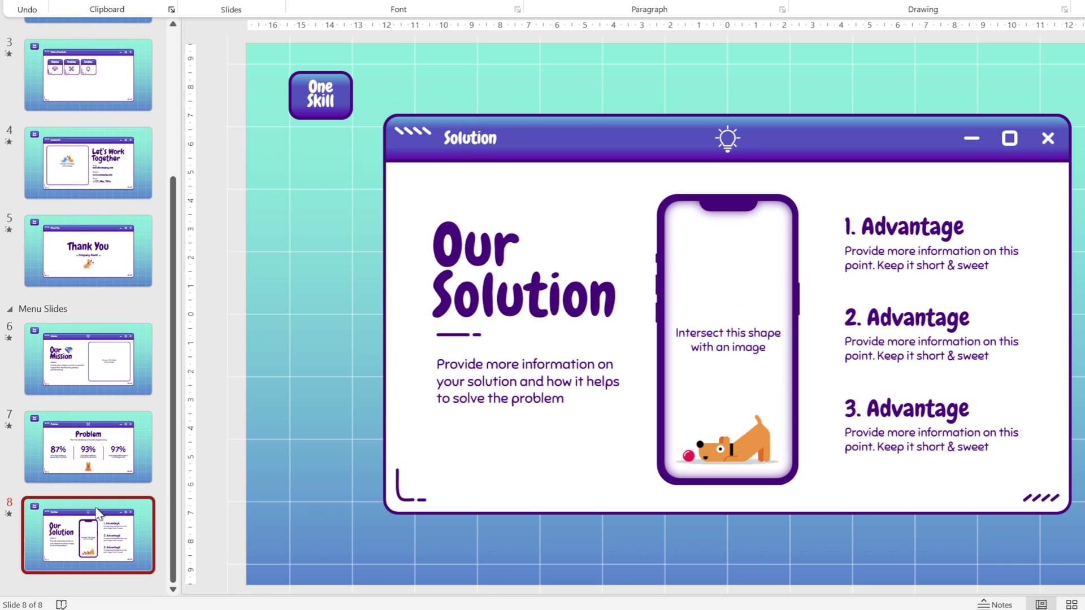
pyautogui.click(11, 310)
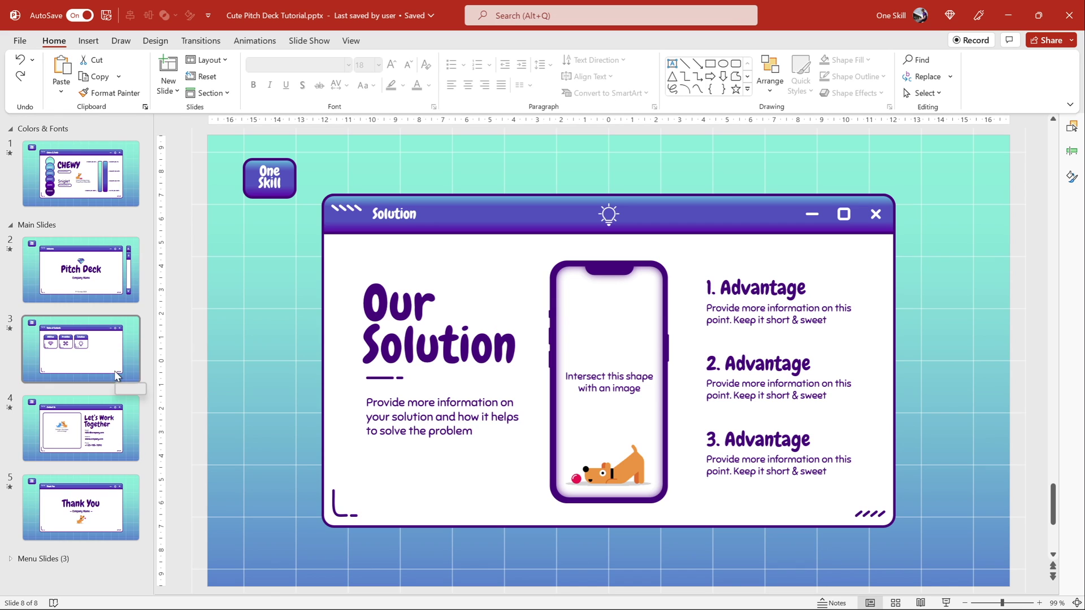
pyautogui.click(106, 278)
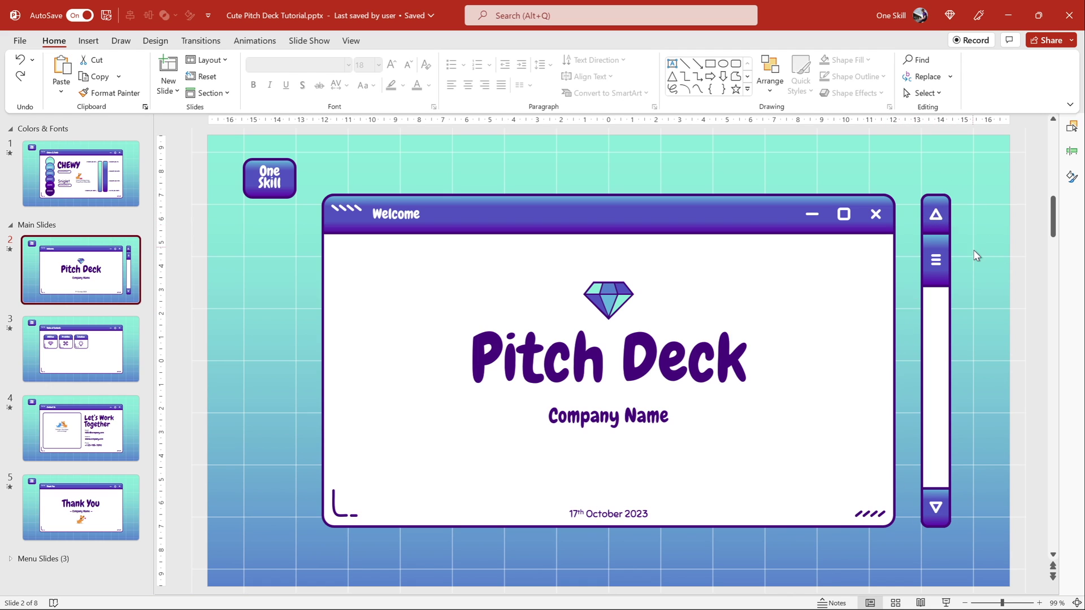
pyautogui.click(940, 350)
pyautogui.moveTo(948, 346); pyautogui.dragTo(834, 291)
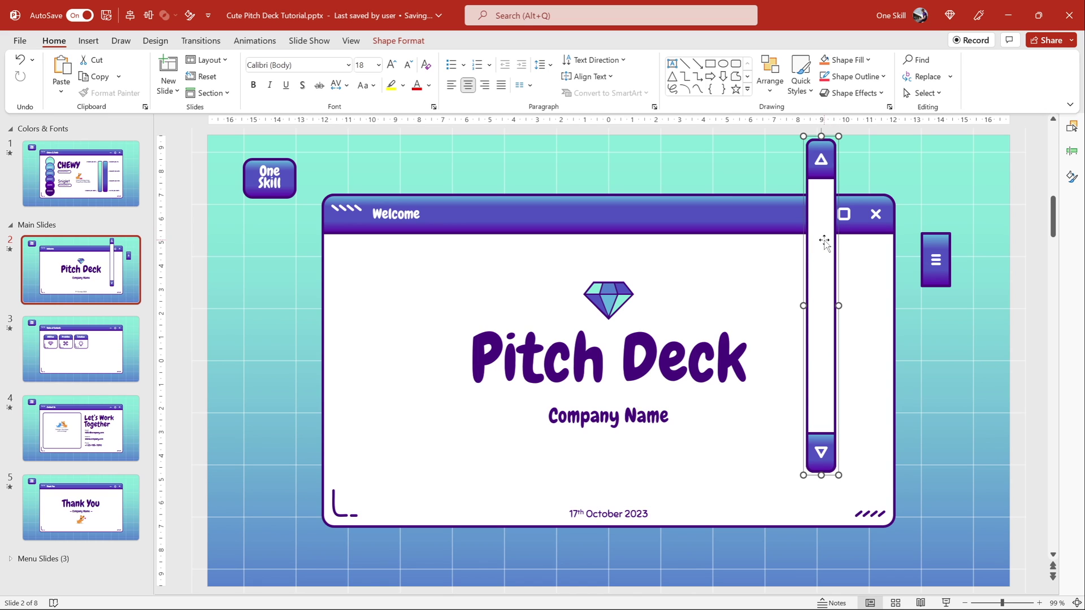
pyautogui.hotkey('ctrl', 'z')
pyautogui.click(939, 251)
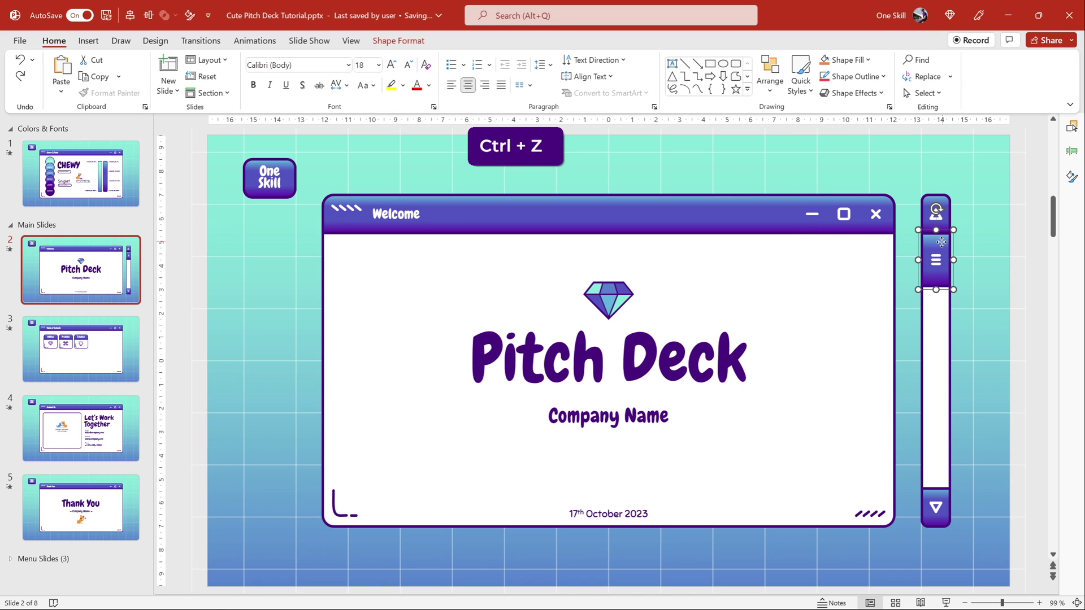
pyautogui.moveTo(941, 241); pyautogui.dragTo(849, 285)
pyautogui.hotkey('ctrl', 'z')
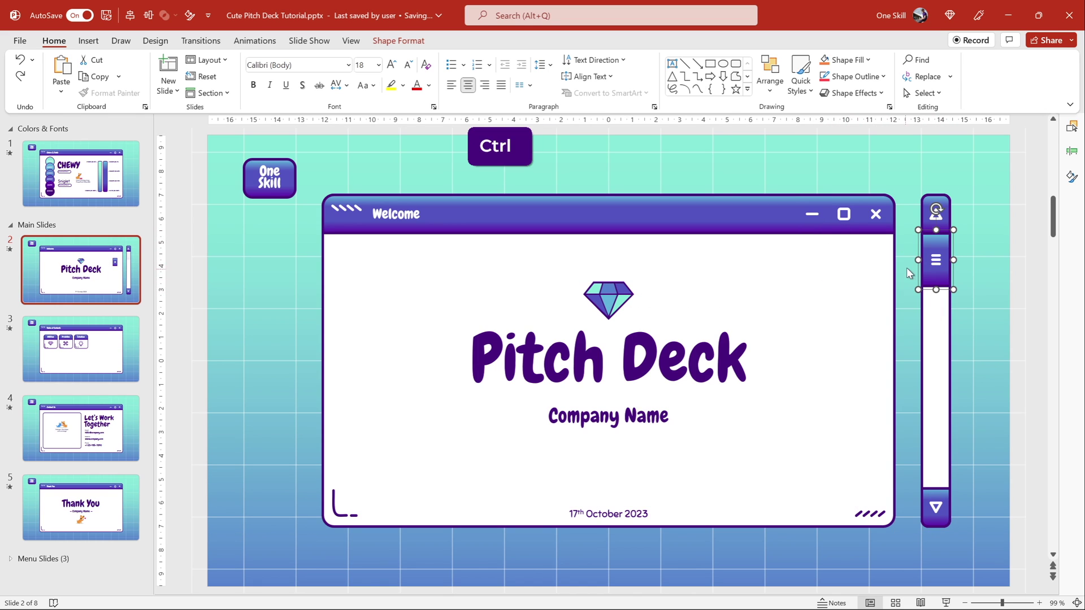
pyautogui.moveTo(937, 240); pyautogui.dragTo(939, 376)
pyautogui.hotkey('ctrl', 'z')
pyautogui.click(981, 288)
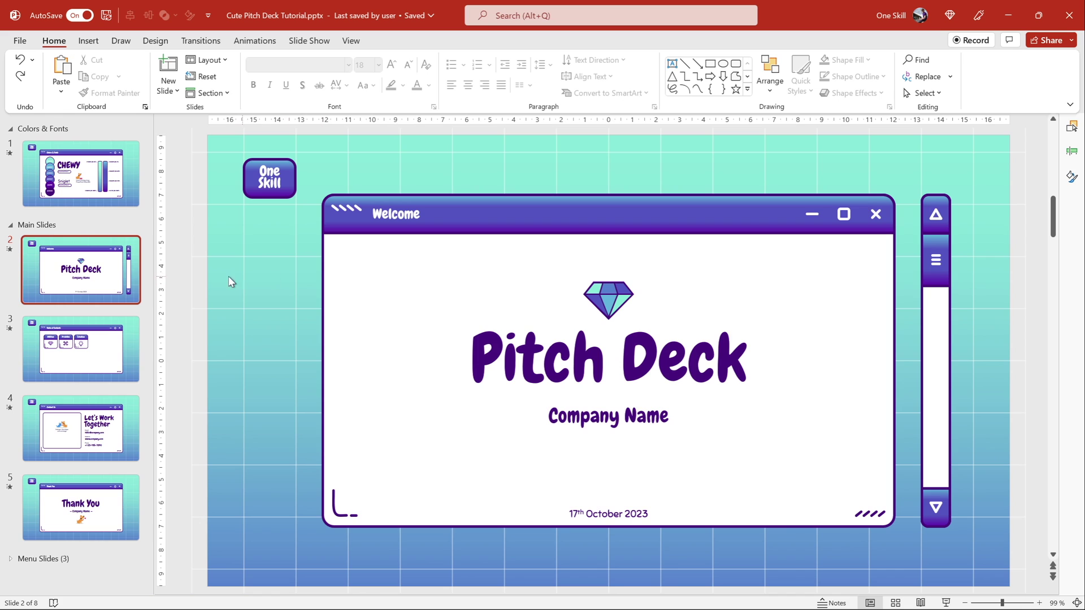
# Look through the Table of Contents, Contact Us and Thank You slides, then return to Welcome
pyautogui.click(113, 350)
pyautogui.click(113, 429)
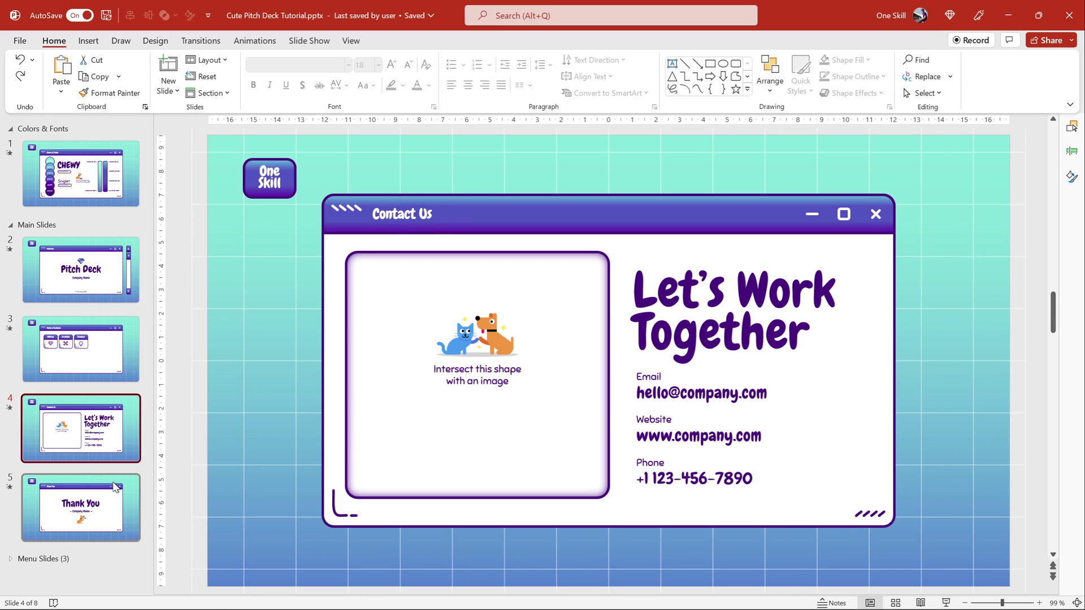
pyautogui.click(115, 487)
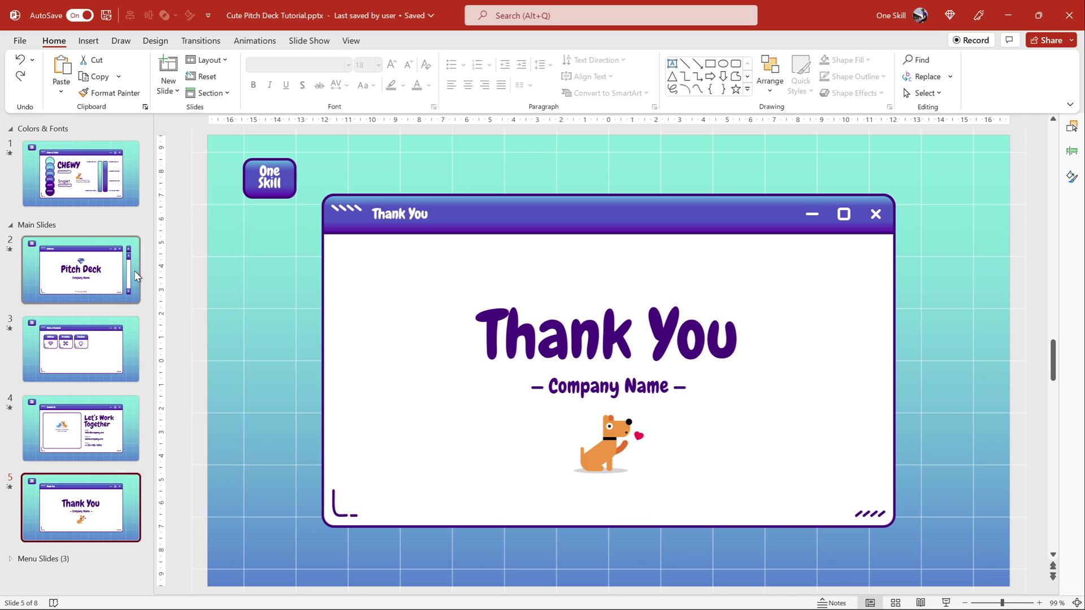
pyautogui.click(80, 270)
# Copy the Welcome slide's side scrollbar and paste it onto the Thank You slide
pyautogui.moveTo(985, 168); pyautogui.dragTo(901, 550)
pyautogui.hotkey('ctrl', 'c')
pyautogui.click(113, 508)
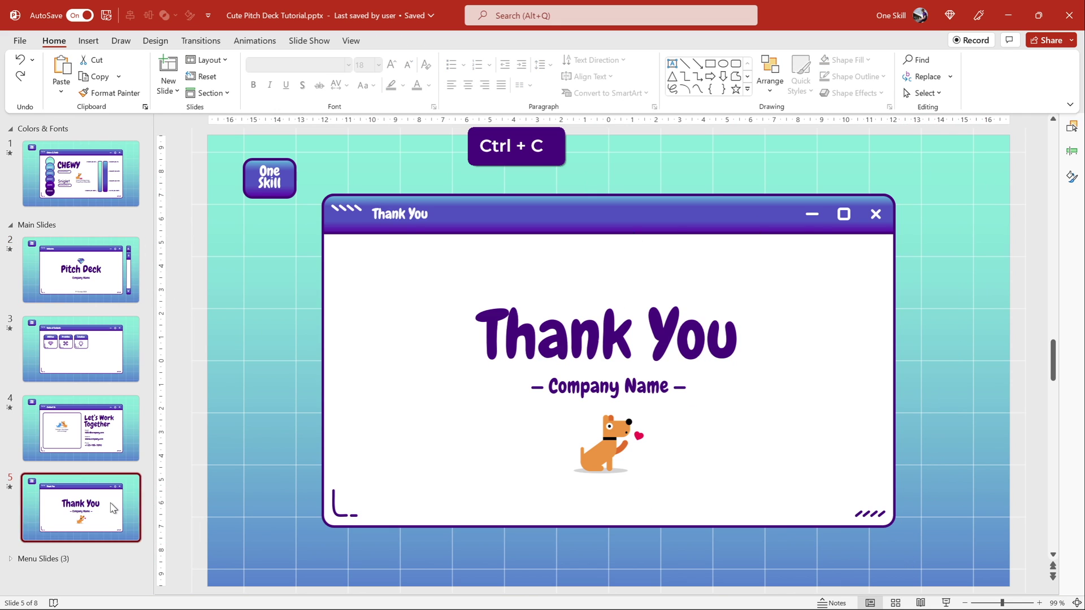
pyautogui.hotkey('ctrl', 'v')
# Move the pasted scrollbar thumb down to the bottom of its track
pyautogui.click(938, 241)
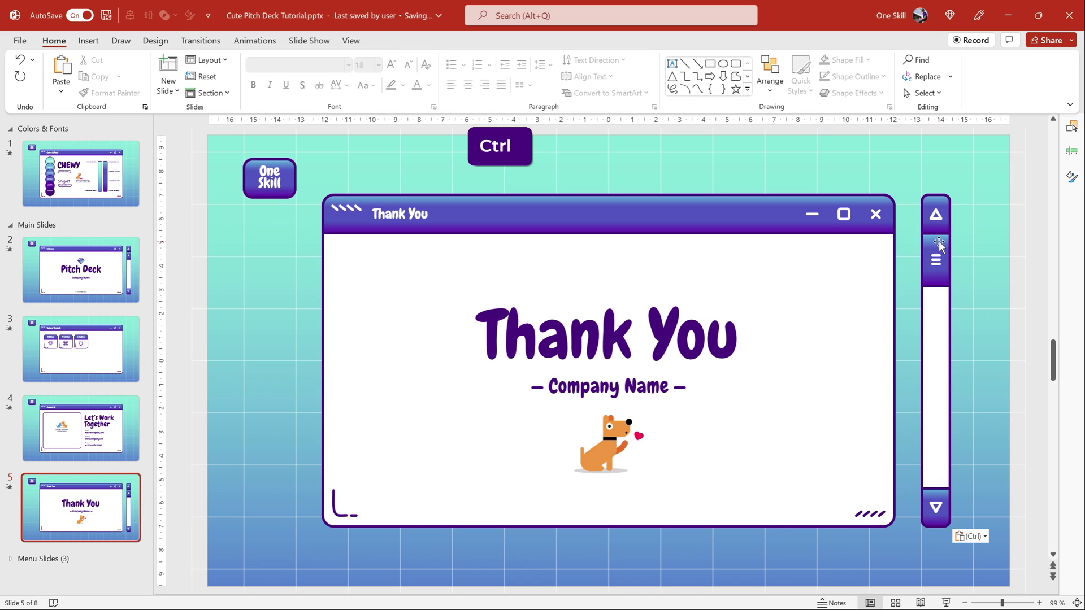
pyautogui.moveTo(939, 242); pyautogui.dragTo(938, 444)
pyautogui.click(981, 403)
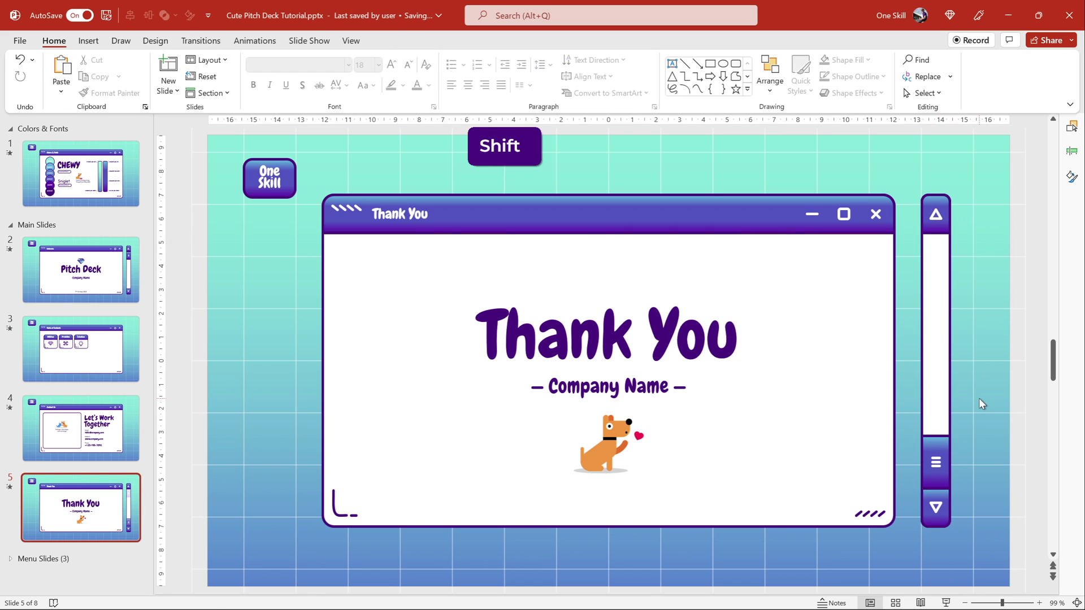
pyautogui.click(80, 348)
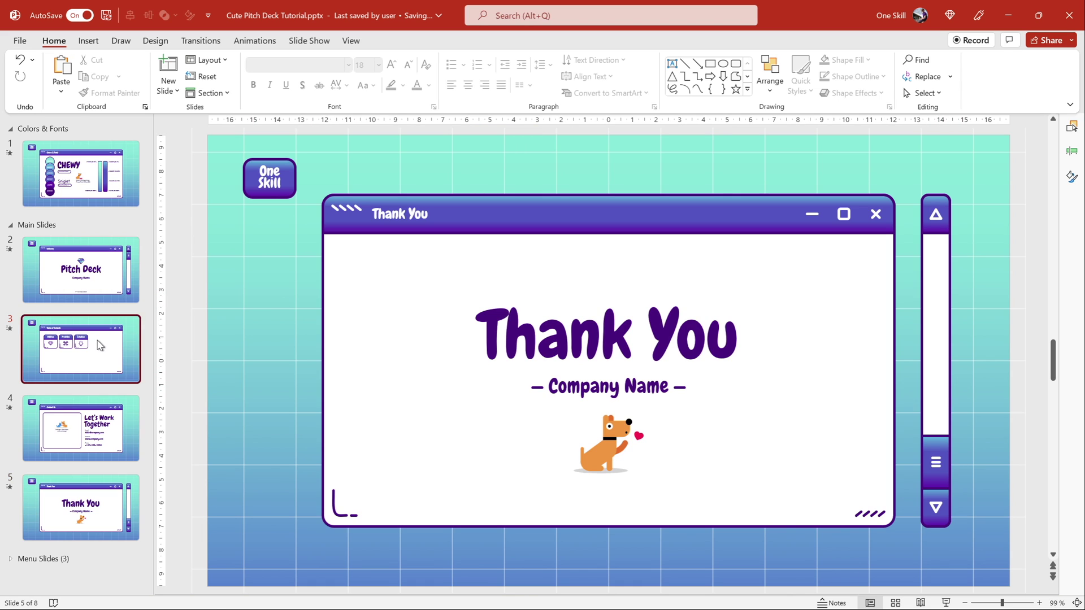
pyautogui.press('Up')
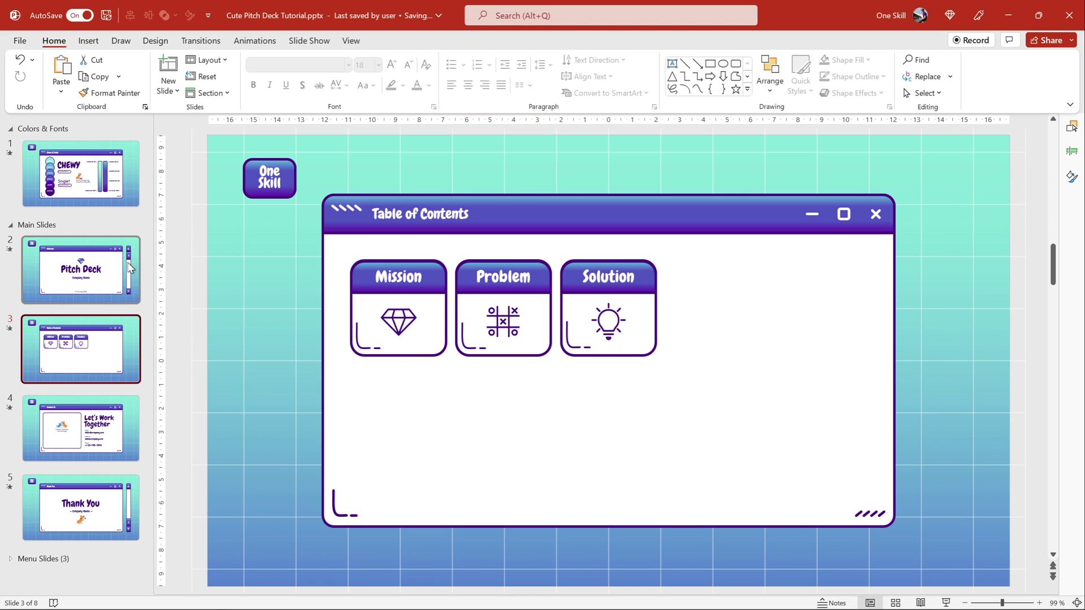
# Copy the Welcome slide's scrollbar and paste it onto the Table of Contents slide
pyautogui.moveTo(987, 183); pyautogui.dragTo(903, 549)
pyautogui.hotkey('ctrl', 'c')
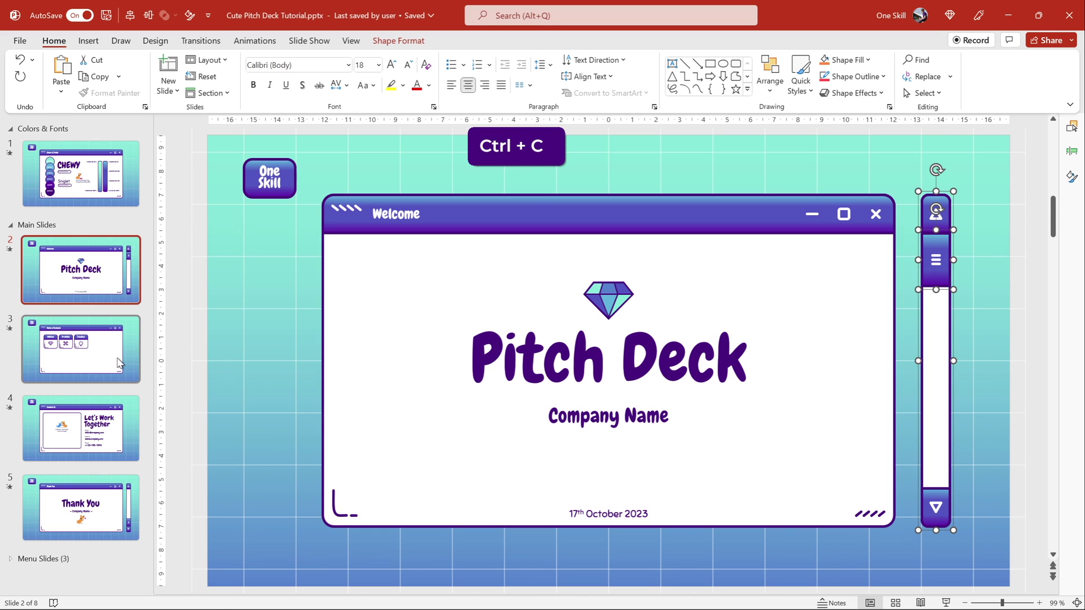
pyautogui.click(81, 350)
pyautogui.hotkey('ctrl', 'v')
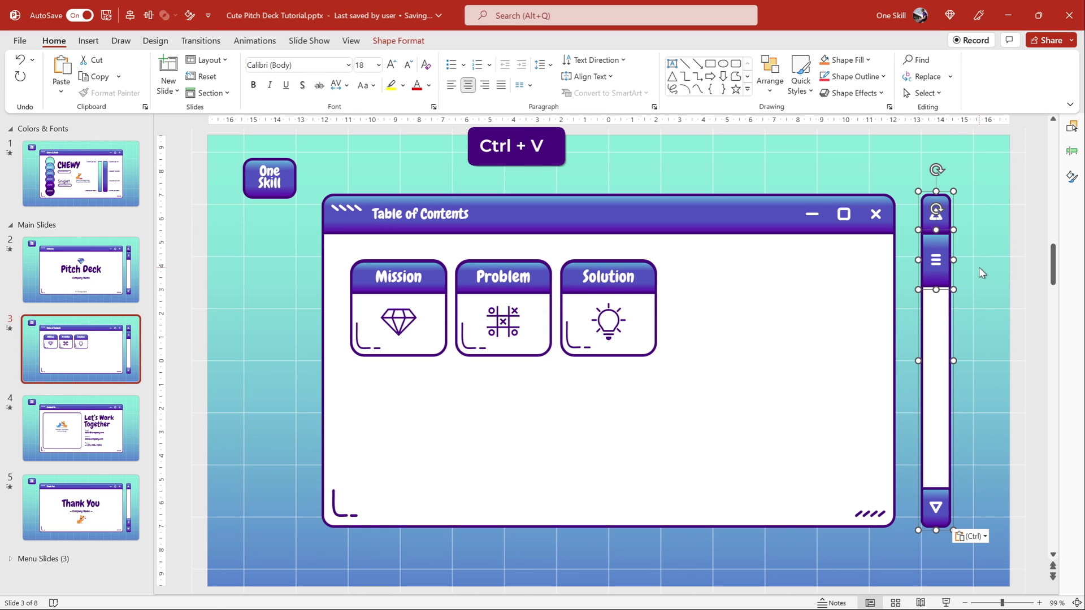
pyautogui.click(979, 267)
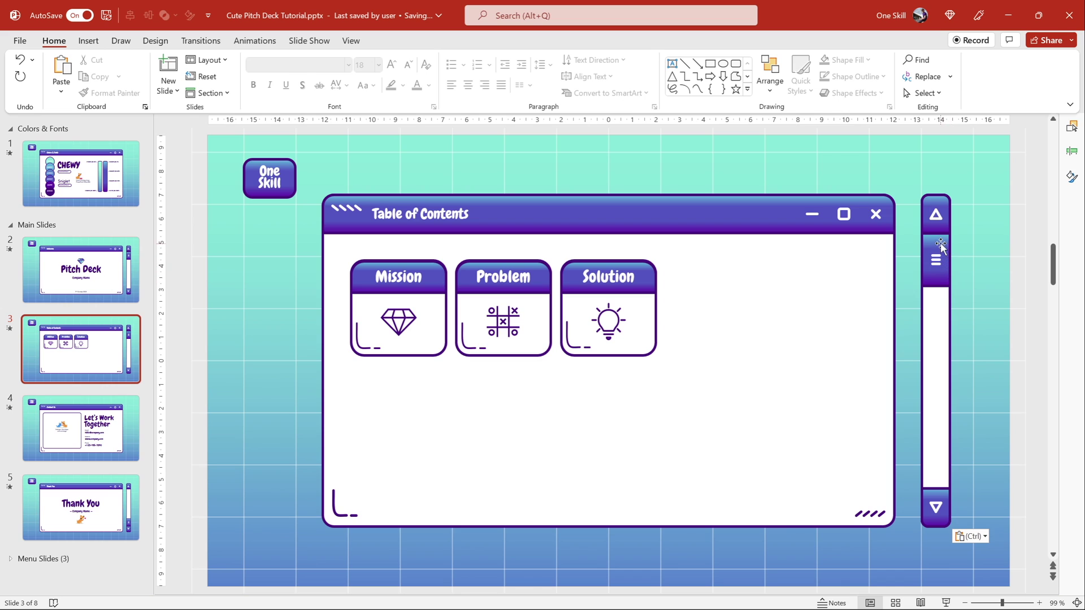
# Duplicate the scrollbar thumb twice farther down the track
pyautogui.click(947, 263)
pyautogui.moveTo(947, 263); pyautogui.dragTo(940, 440)
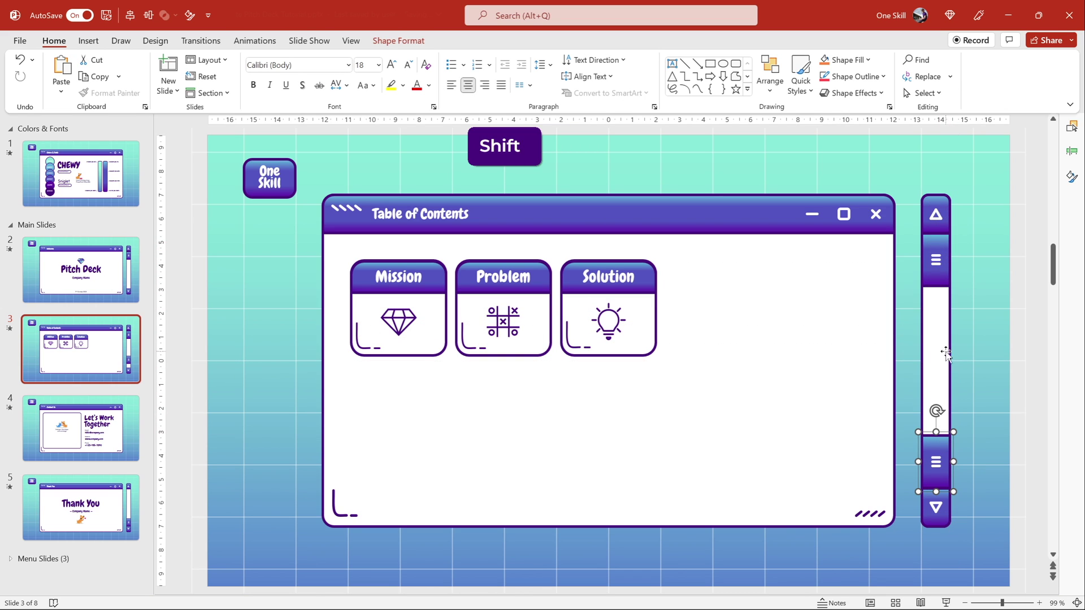
pyautogui.click(938, 245)
pyautogui.moveTo(938, 246); pyautogui.dragTo(942, 357)
# Select the thumbs and distribute them vertically so they're evenly spaced down the track
pyautogui.click(939, 447)
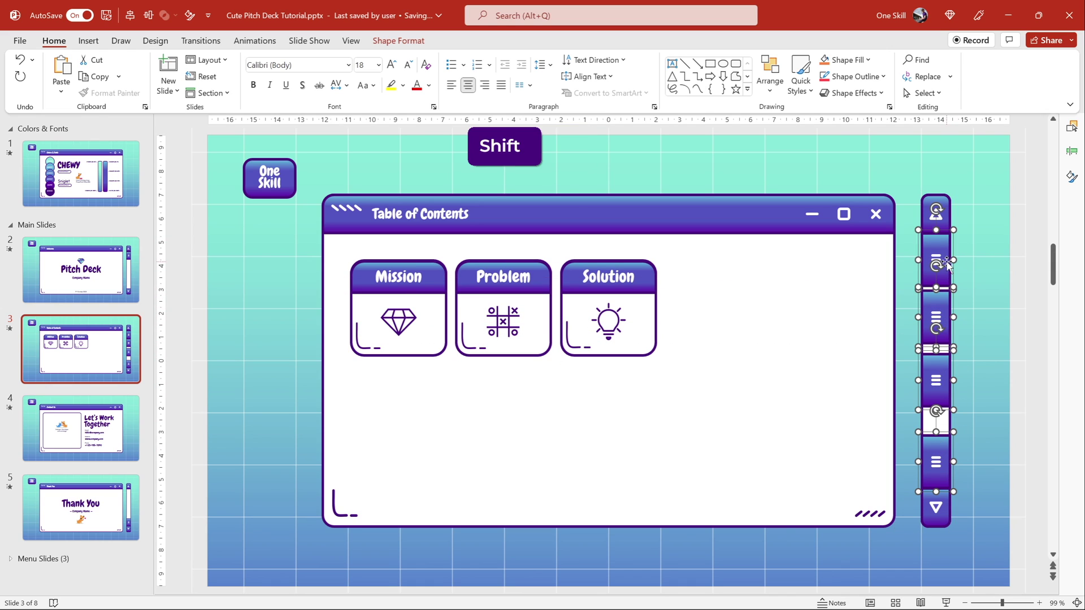
pyautogui.click(770, 73)
pyautogui.moveTo(791, 300)
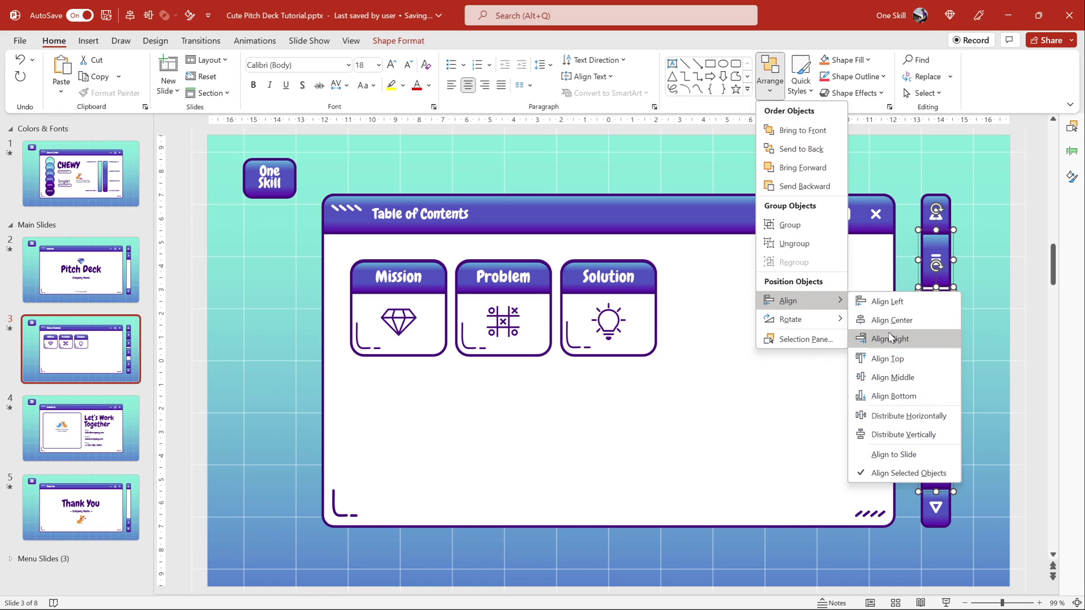
pyautogui.click(921, 434)
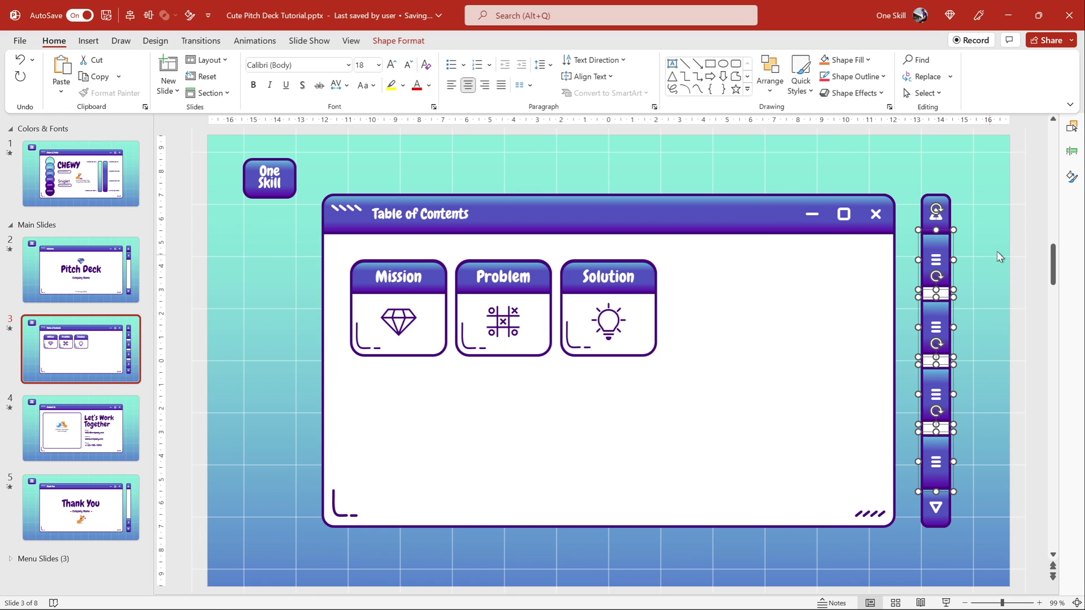
pyautogui.click(977, 282)
pyautogui.click(952, 264)
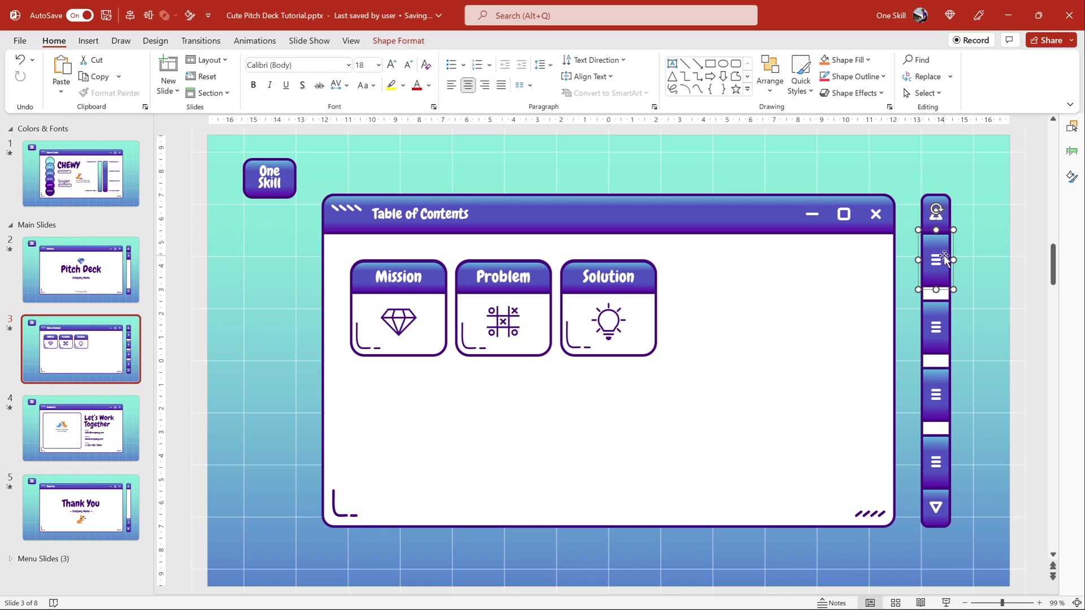
pyautogui.click(975, 227)
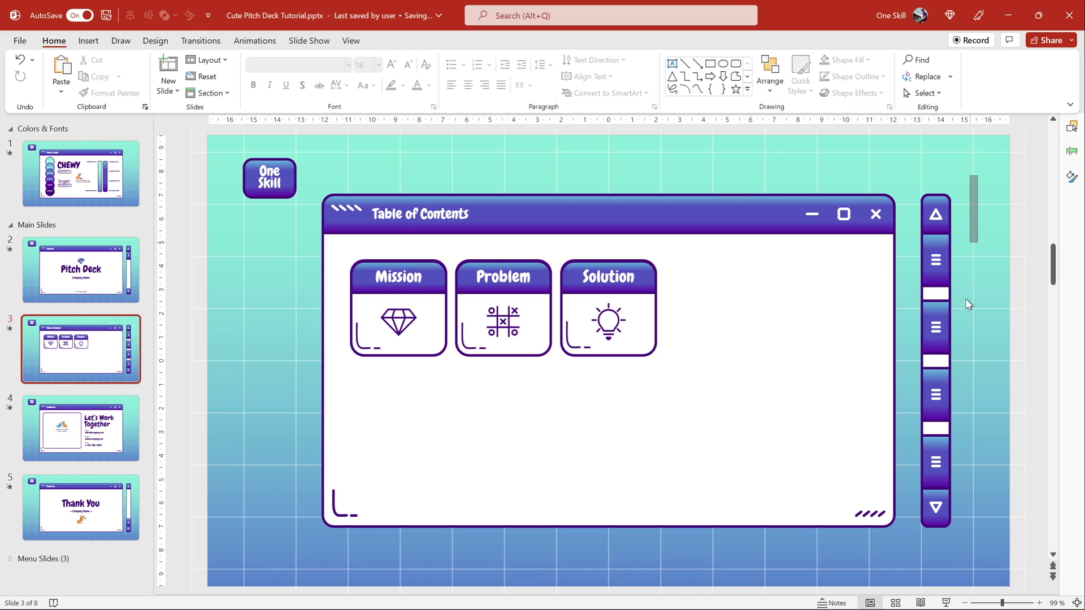
# Copy the Table of Contents scrollbar and paste it onto the Contact Us slide
pyautogui.moveTo(978, 170); pyautogui.dragTo(903, 552)
pyautogui.hotkey('ctrl', 'c')
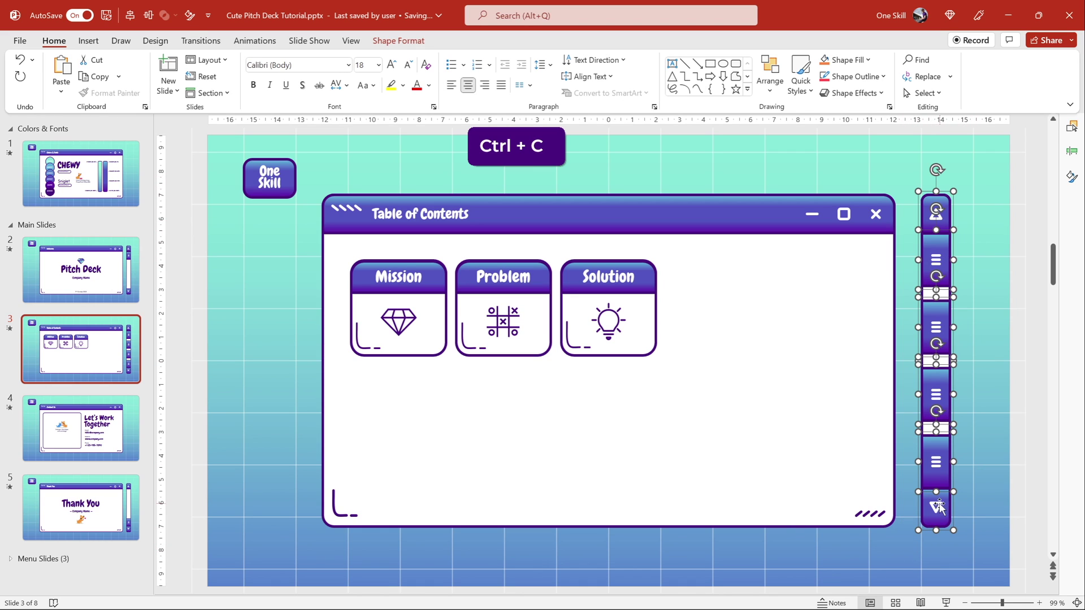
pyautogui.click(125, 433)
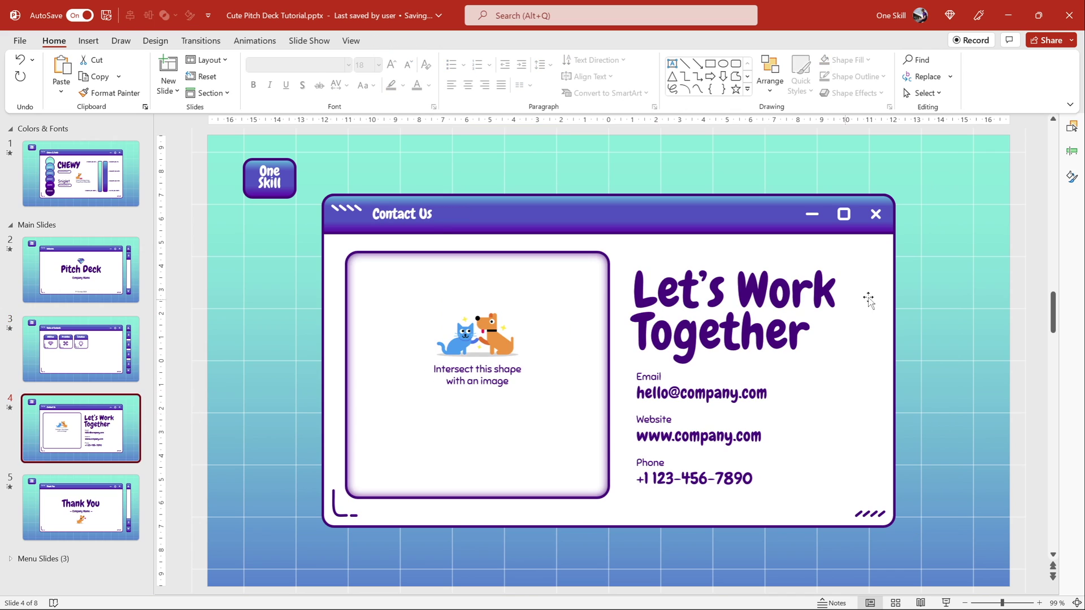
pyautogui.hotkey('ctrl', 'v')
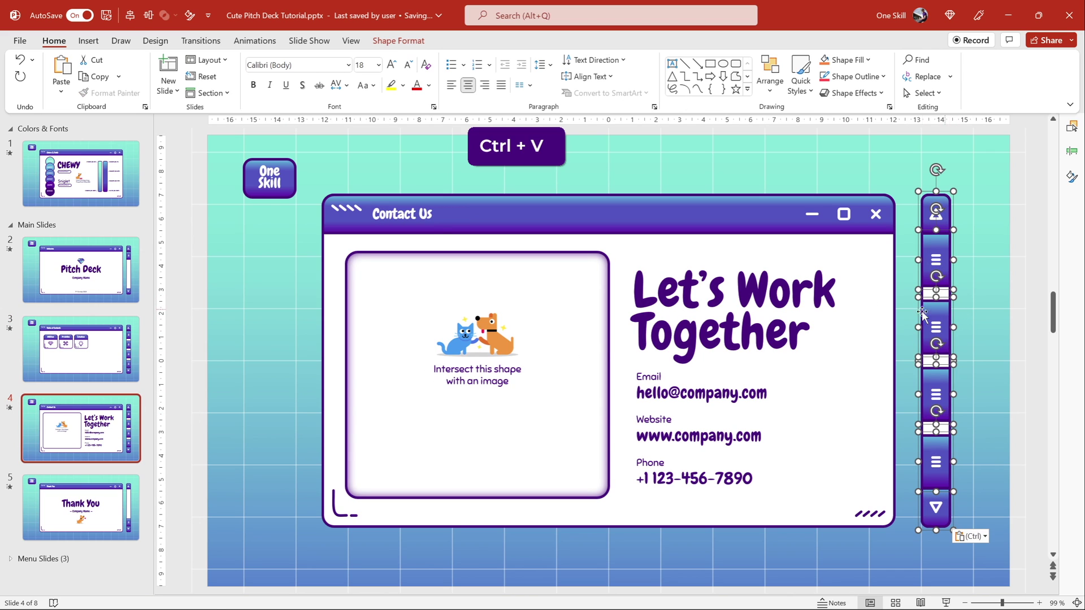
# On Table of Contents, delete three extra thumbs, keeping only the second one
pyautogui.click(102, 356)
pyautogui.click(939, 255)
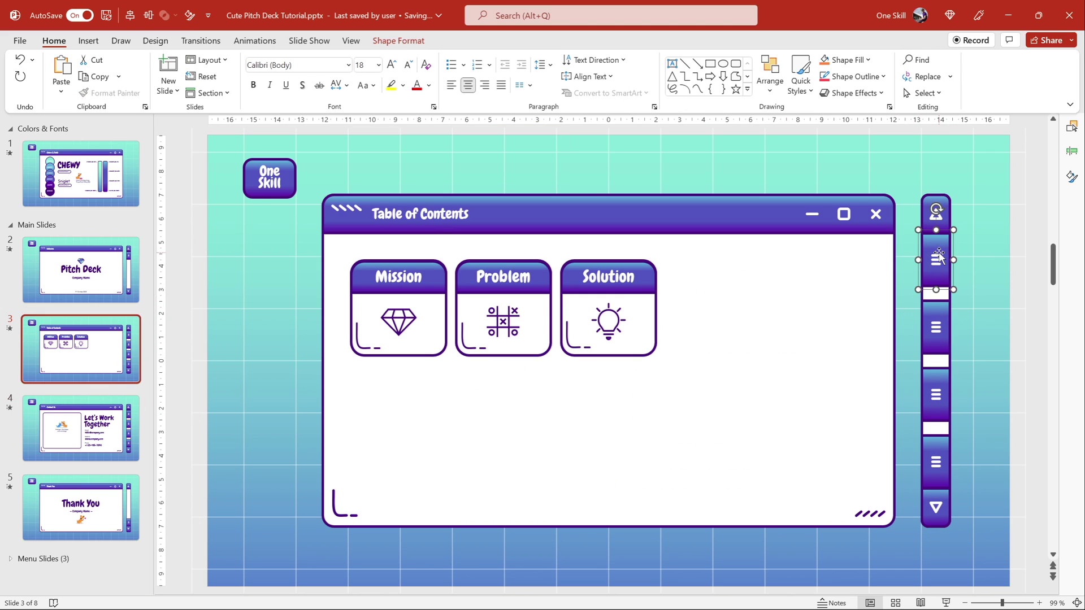
pyautogui.press('BackSpace')
pyautogui.click(938, 397)
pyautogui.press('BackSpace')
pyautogui.click(939, 451)
pyautogui.press('BackSpace')
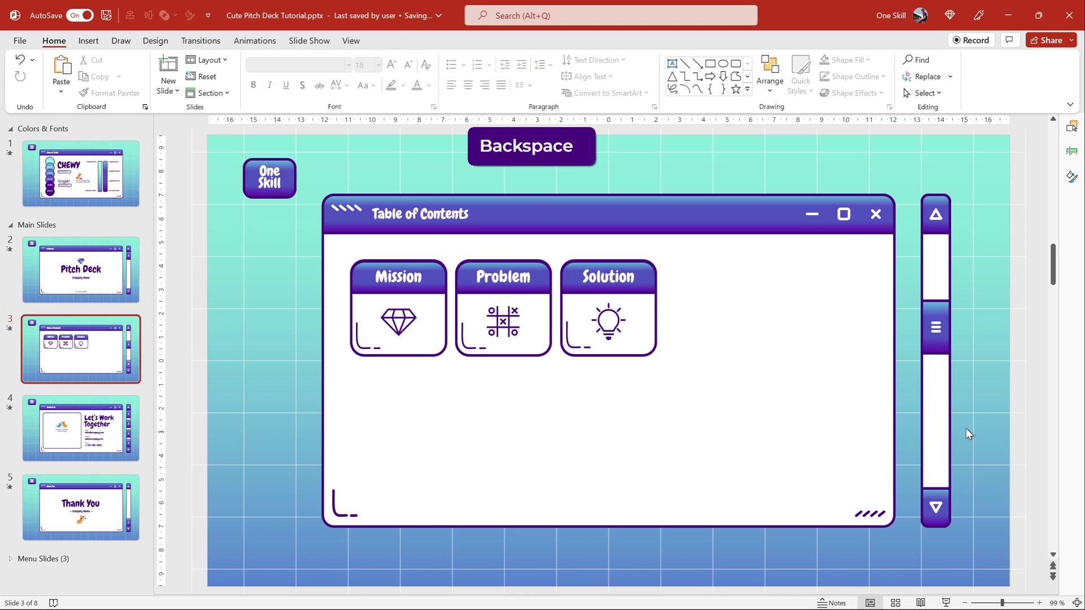
# On Contact Us, delete the top, second and lowest thumbs, keeping the third one
pyautogui.click(80, 428)
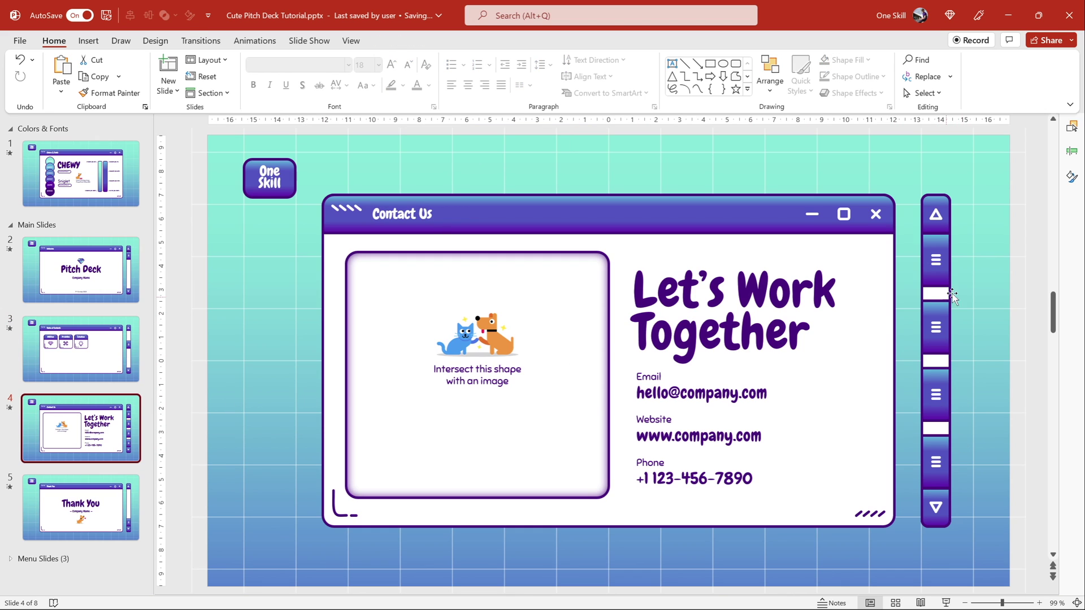
pyautogui.click(938, 259)
pyautogui.press('BackSpace')
pyautogui.click(938, 328)
pyautogui.press('BackSpace')
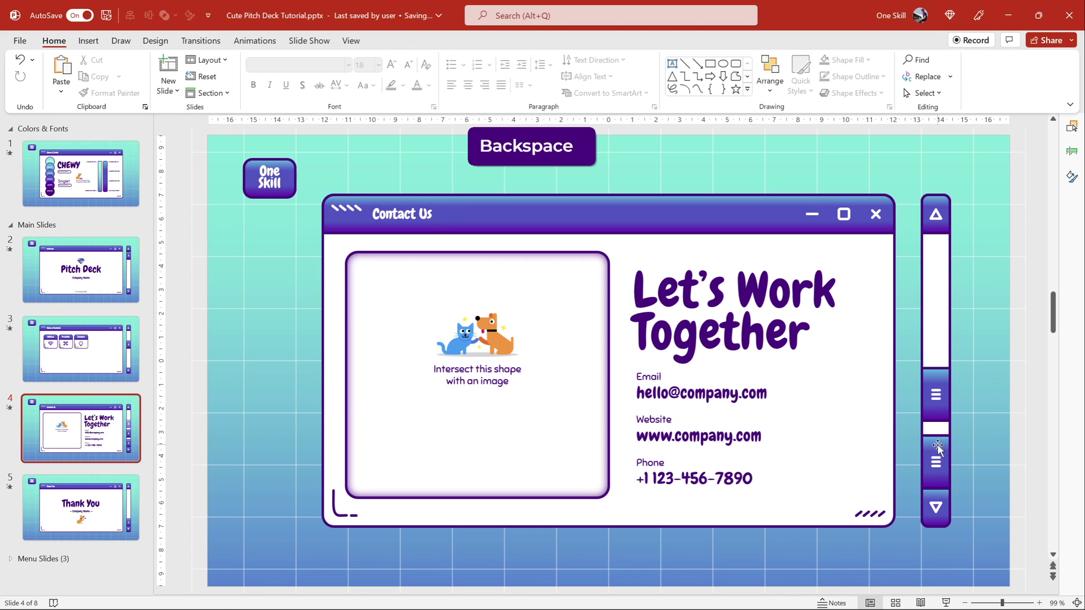
pyautogui.click(938, 452)
pyautogui.press('BackSpace')
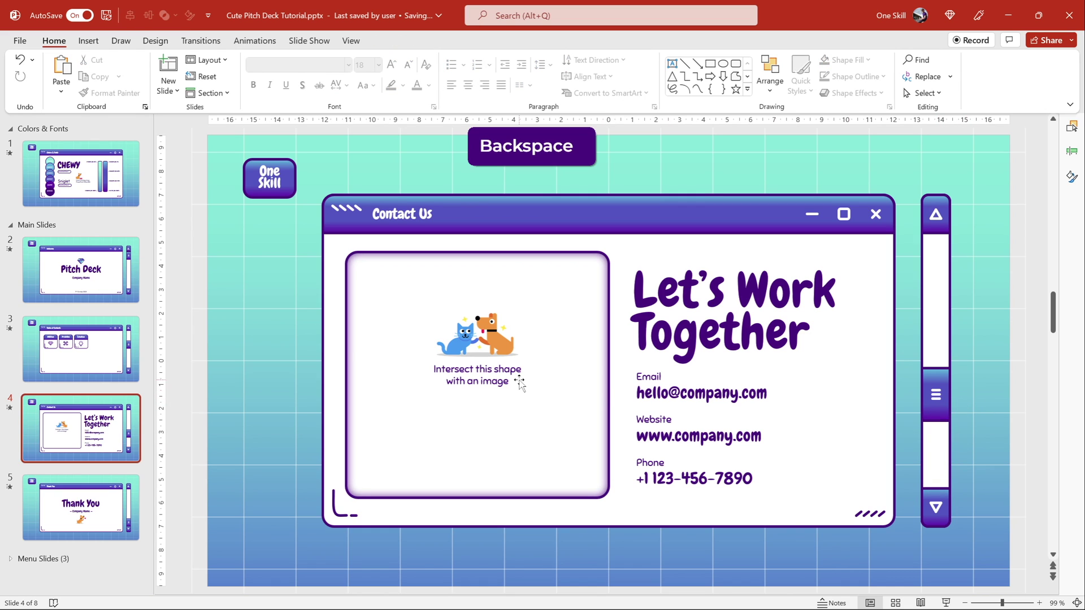
# Step through the slides to check thumb positions, then select all slides in the thumbnail pane
pyautogui.click(81, 270)
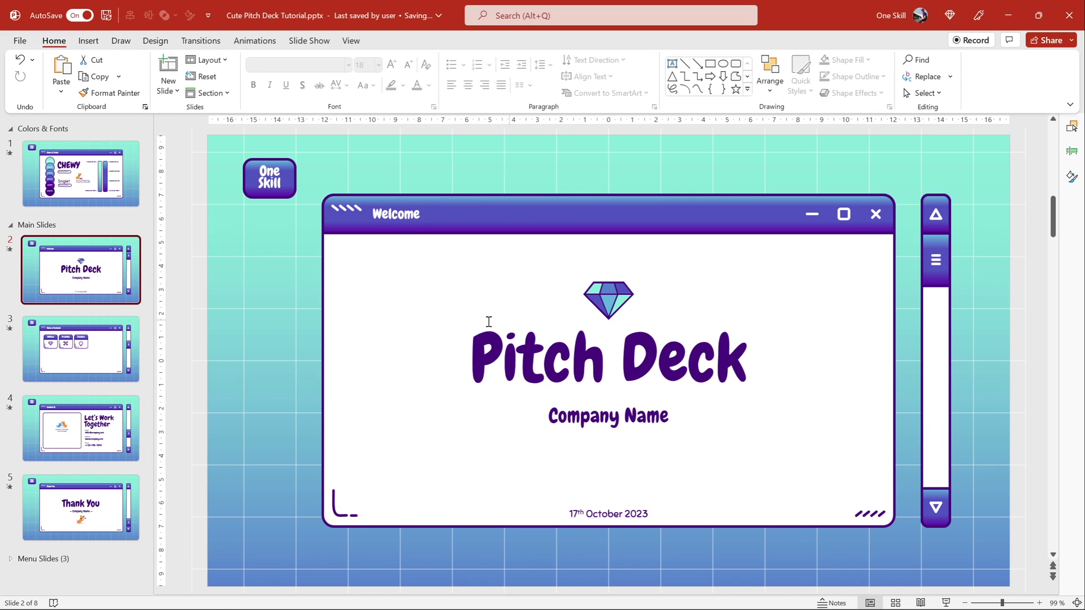
pyautogui.press('Down')
pyautogui.press('Down')
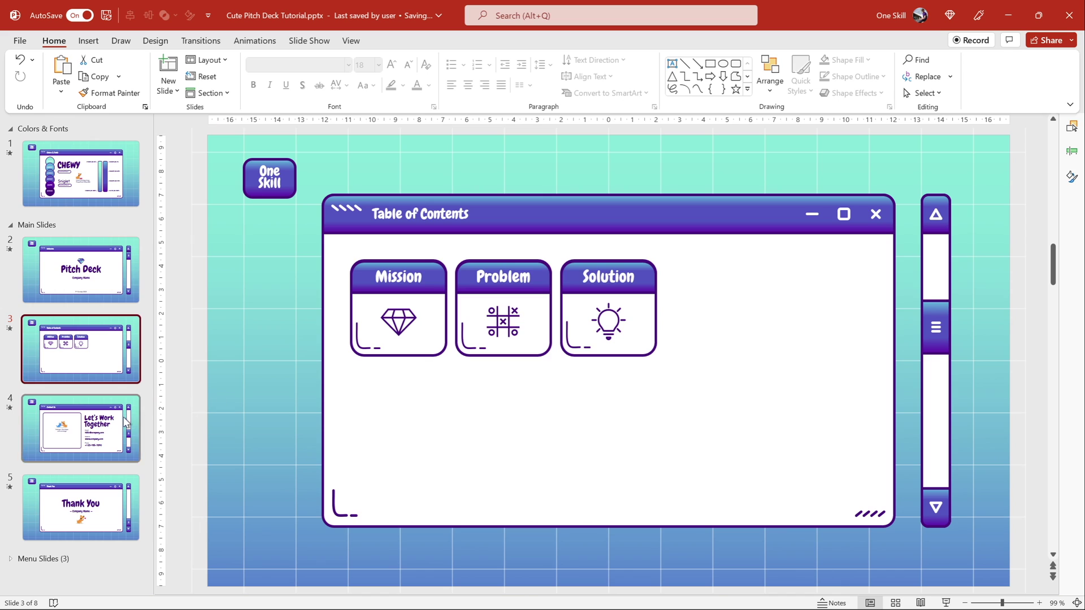
pyautogui.press('Down')
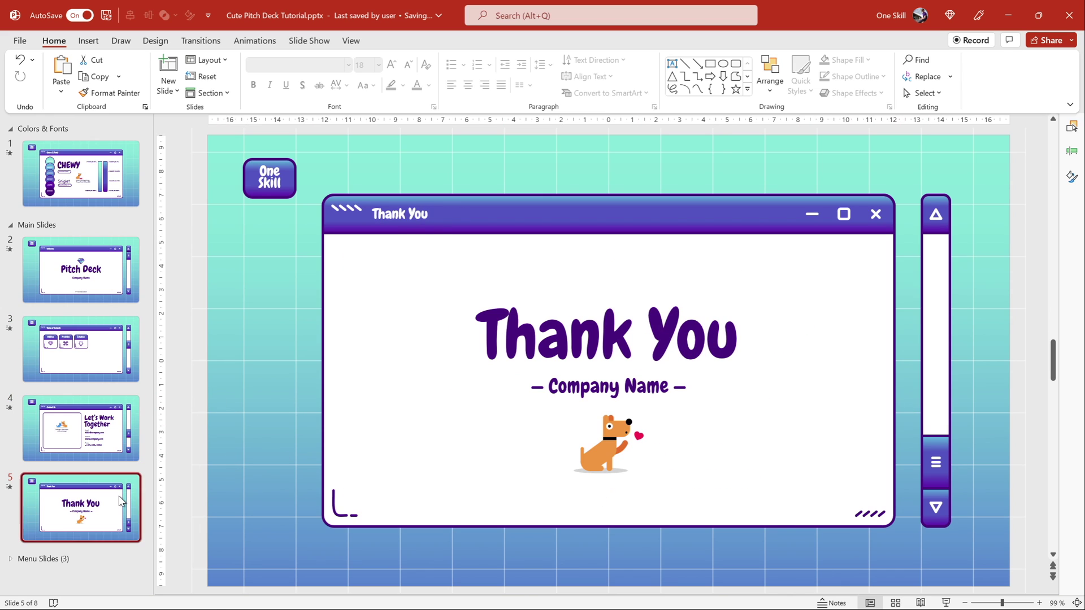
pyautogui.click(106, 361)
pyautogui.hotkey('ctrl', 'a')
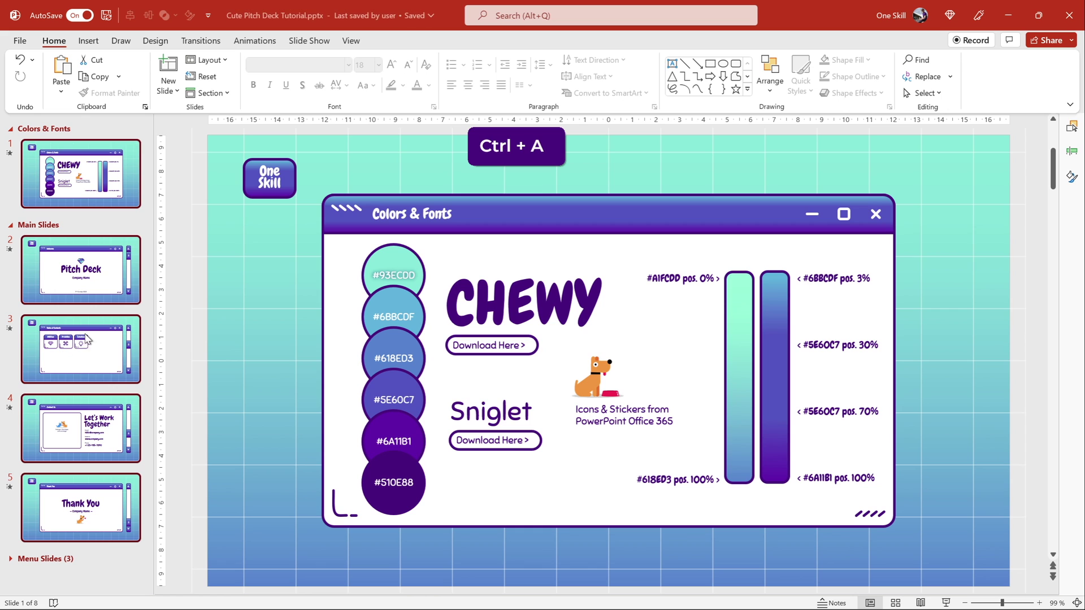
# Apply a Morph transition with 0.4-second duration to all slides
pyautogui.click(200, 41)
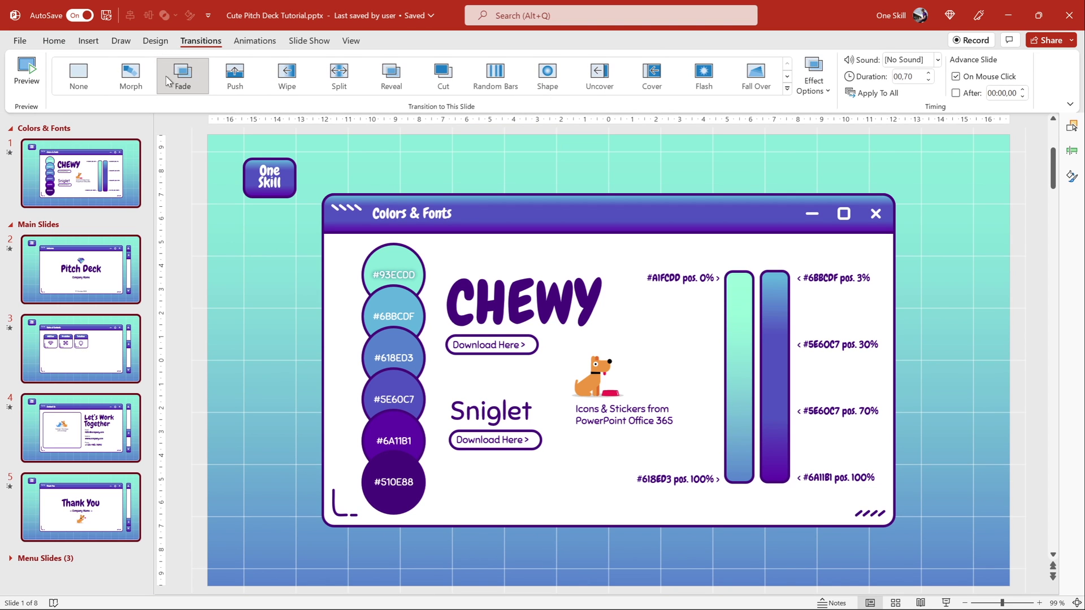
pyautogui.click(131, 74)
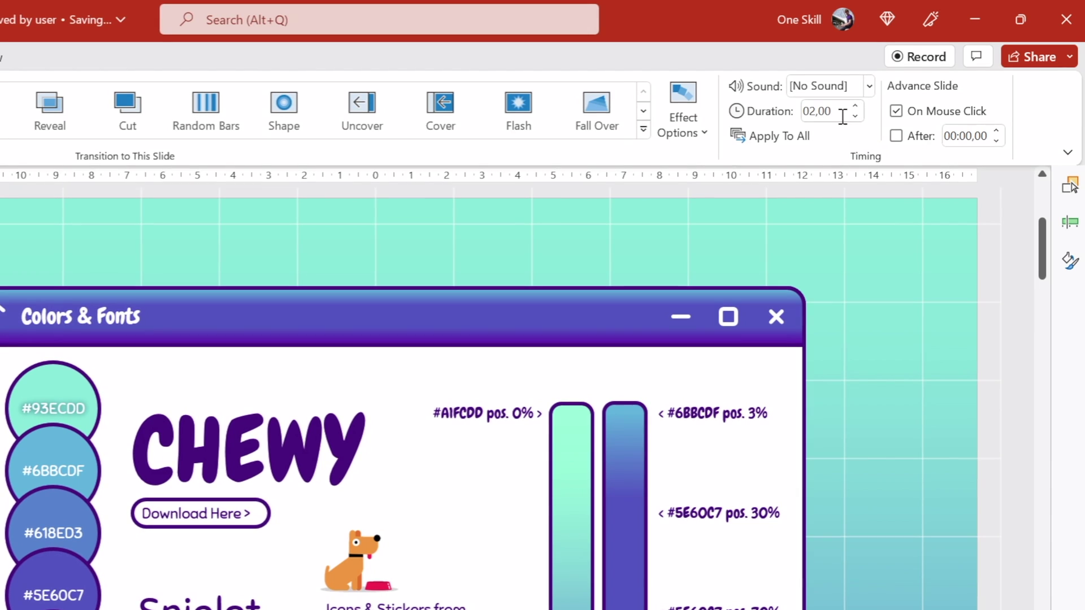
pyautogui.click(844, 111)
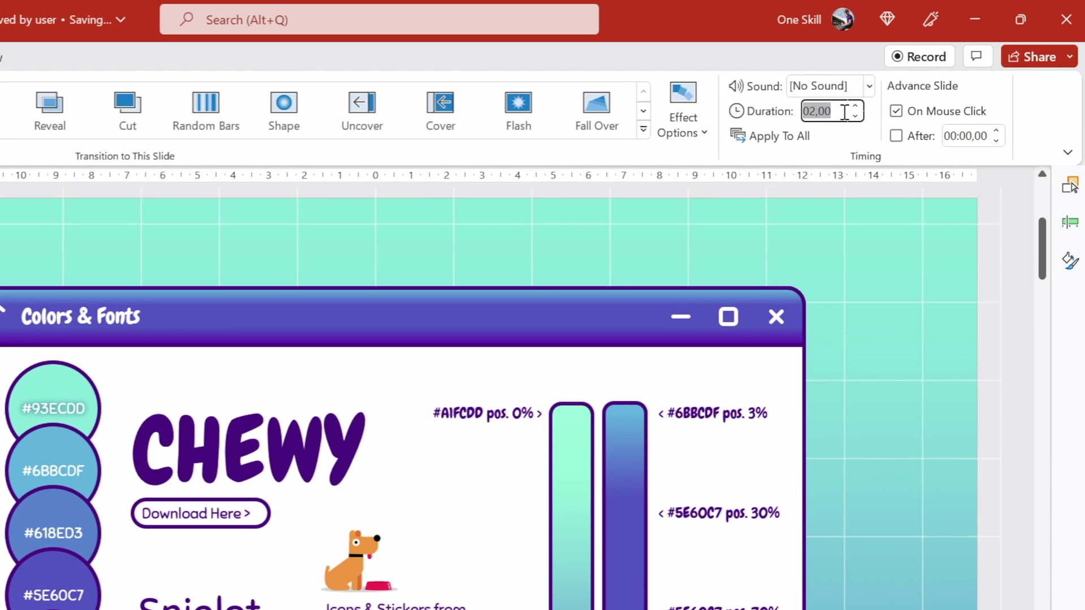
pyautogui.write('0,4')
pyautogui.press('Return')
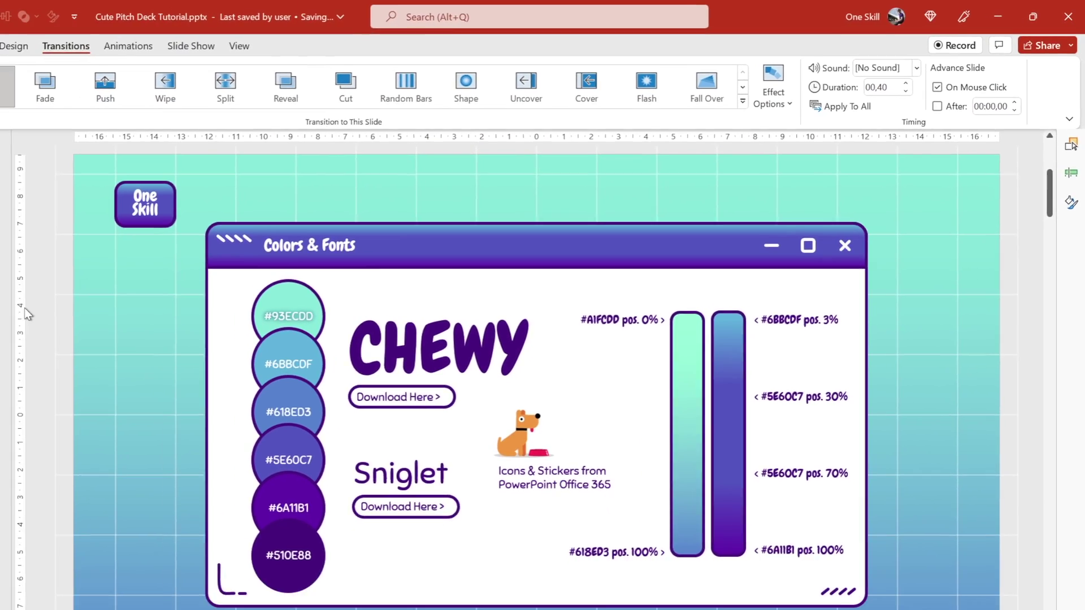
# Play the slide show from Pitch Deck through to Thank You and back to Contact Us
pyautogui.click(107, 273)
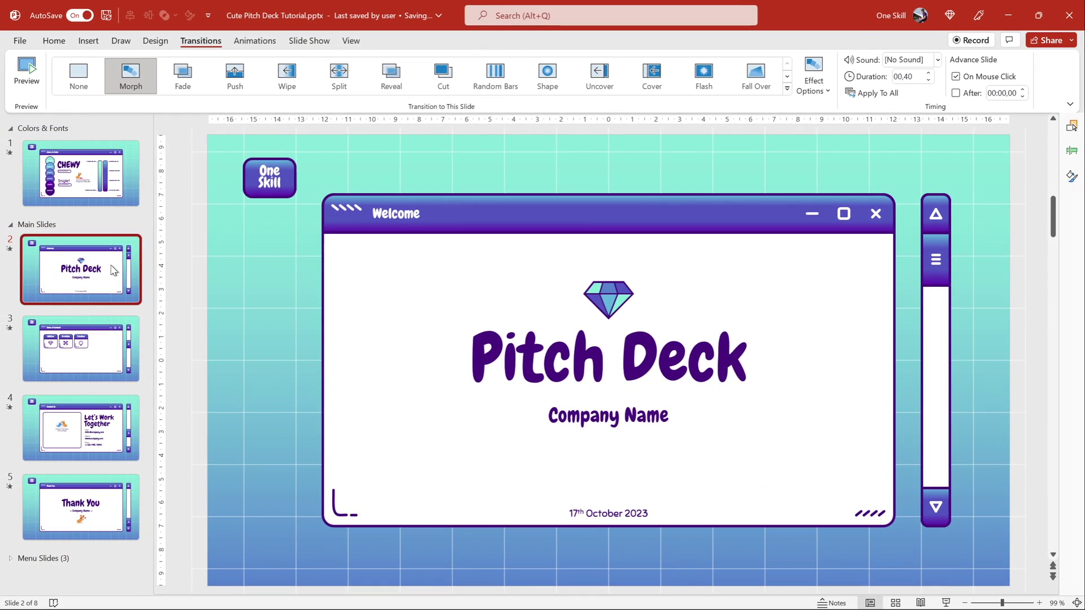
pyautogui.click(947, 602)
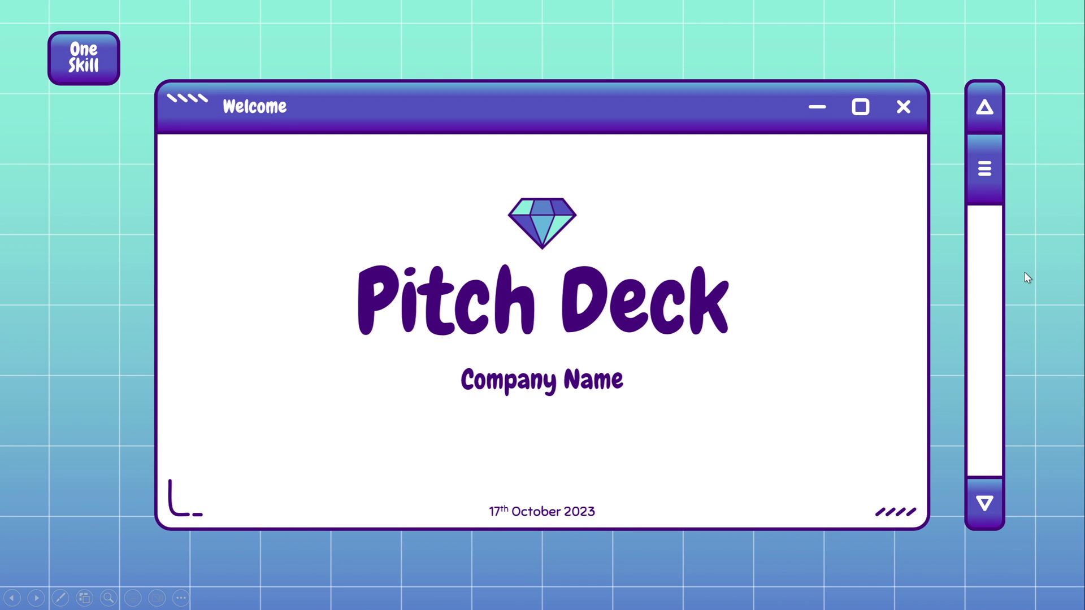
pyautogui.click(1027, 277)
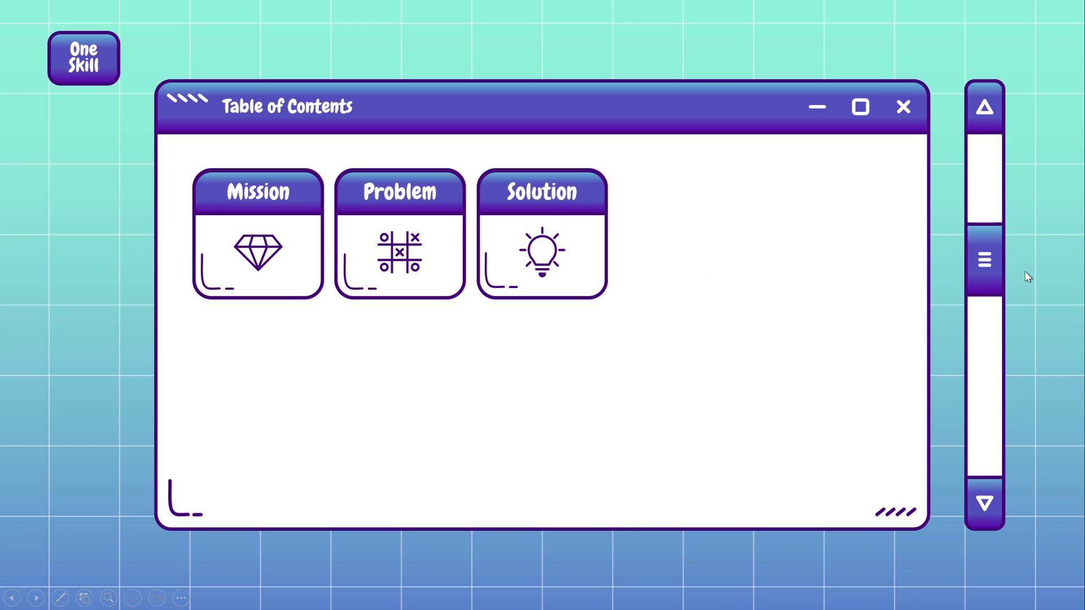
pyautogui.click(1026, 277)
pyautogui.press('Right')
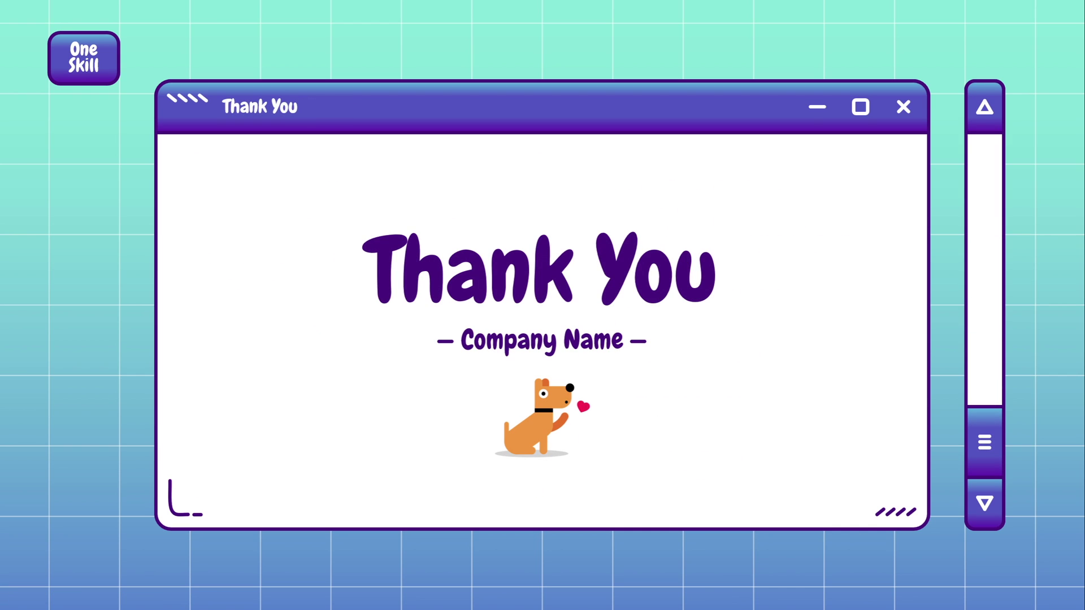
pyautogui.press('Left')
pyautogui.press('Left')
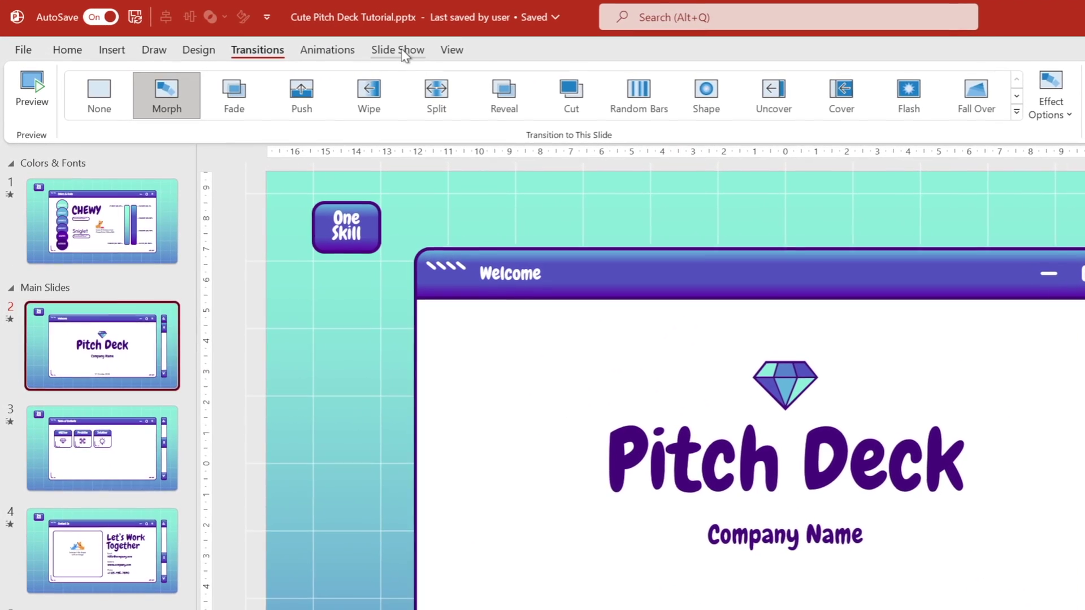
# Set the slide show type to browsed at a kiosk (full screen)
pyautogui.click(364, 46)
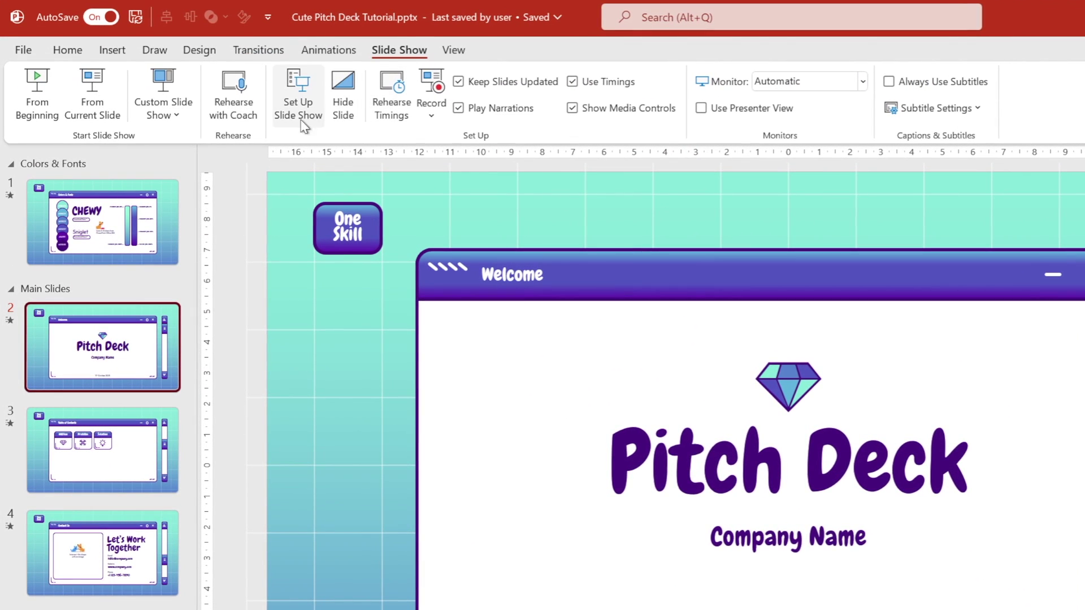
pyautogui.click(295, 92)
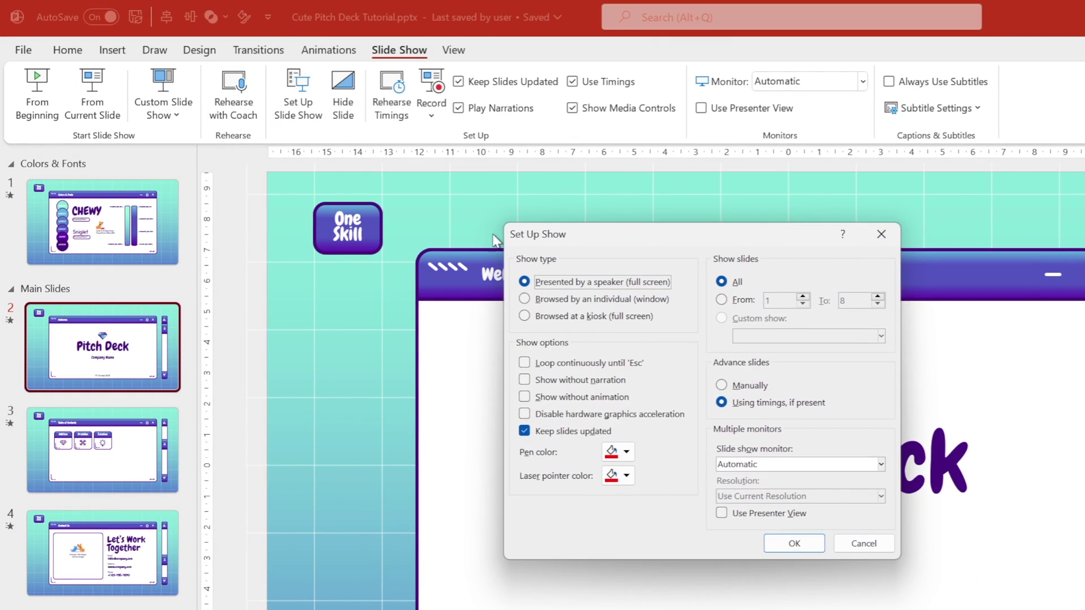
pyautogui.click(525, 317)
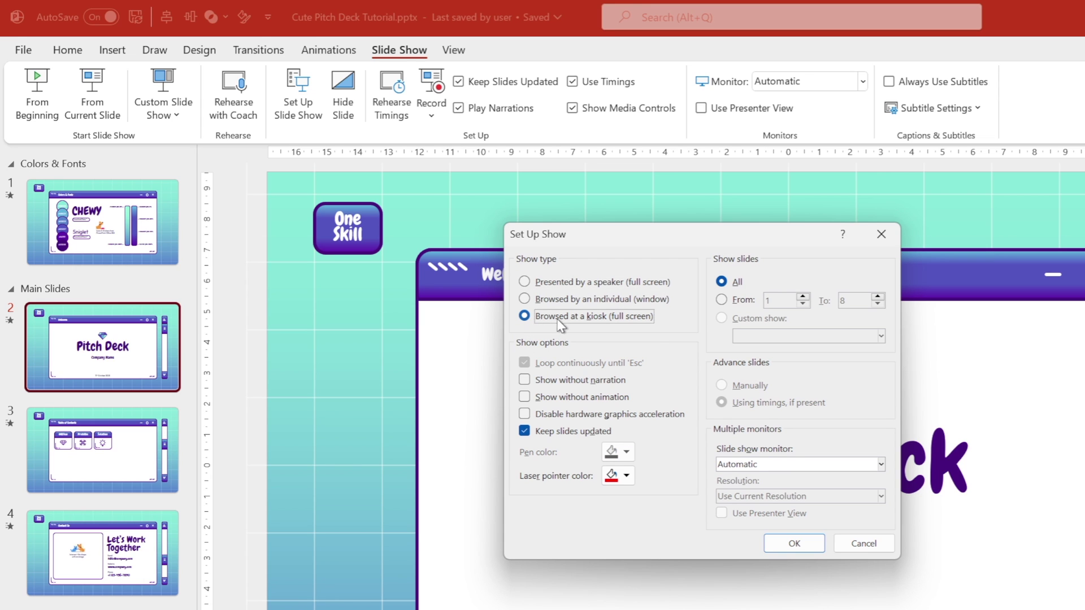
pyautogui.click(794, 543)
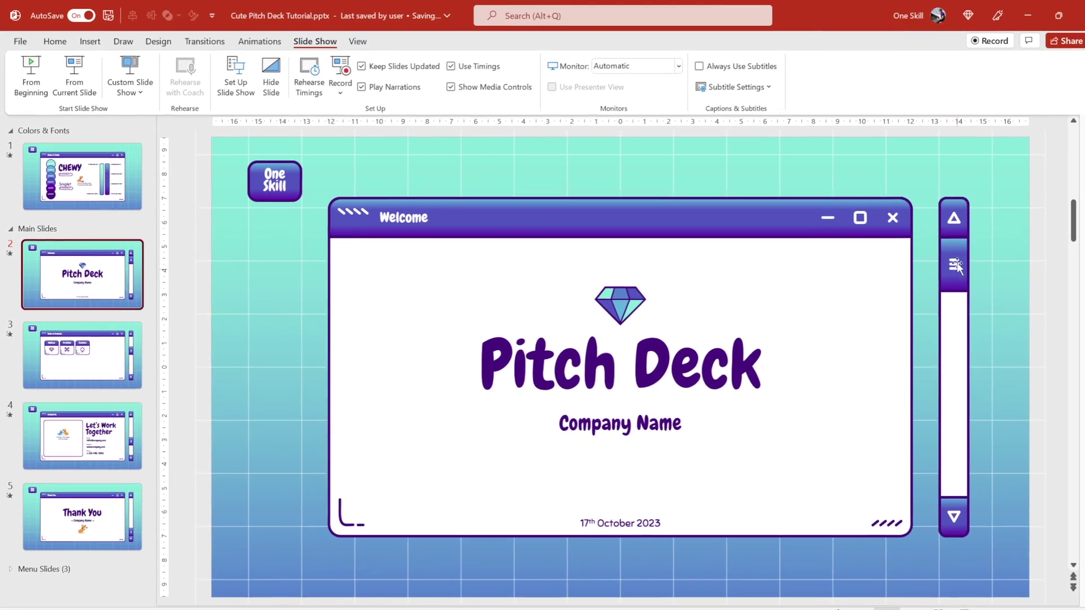
# Test the kiosk show, exit it, and select the scroll bar's up-arrow button shape
pyautogui.click(946, 603)
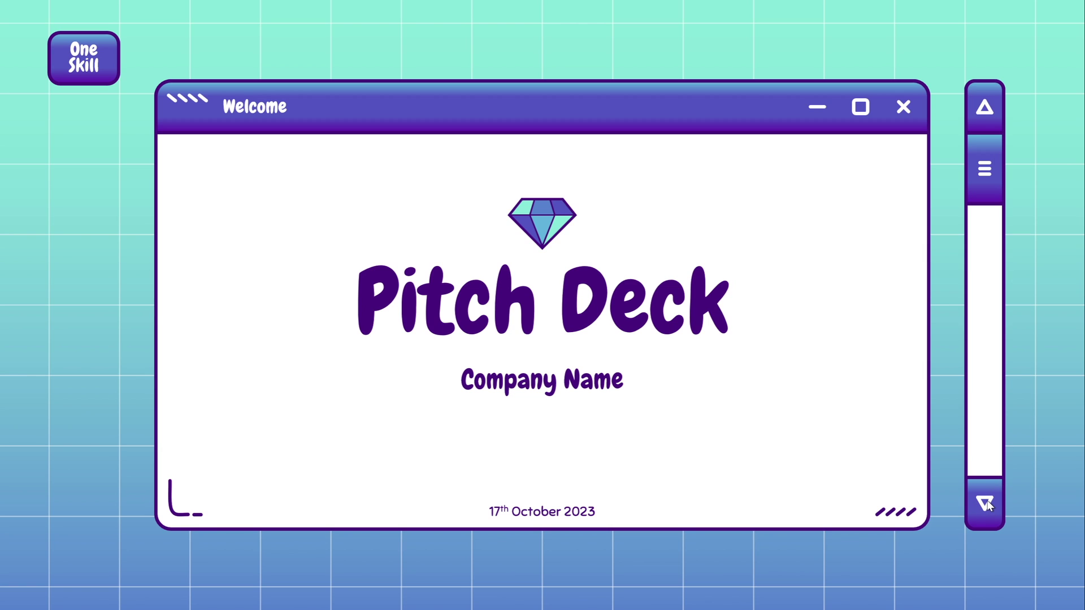
pyautogui.press('Escape')
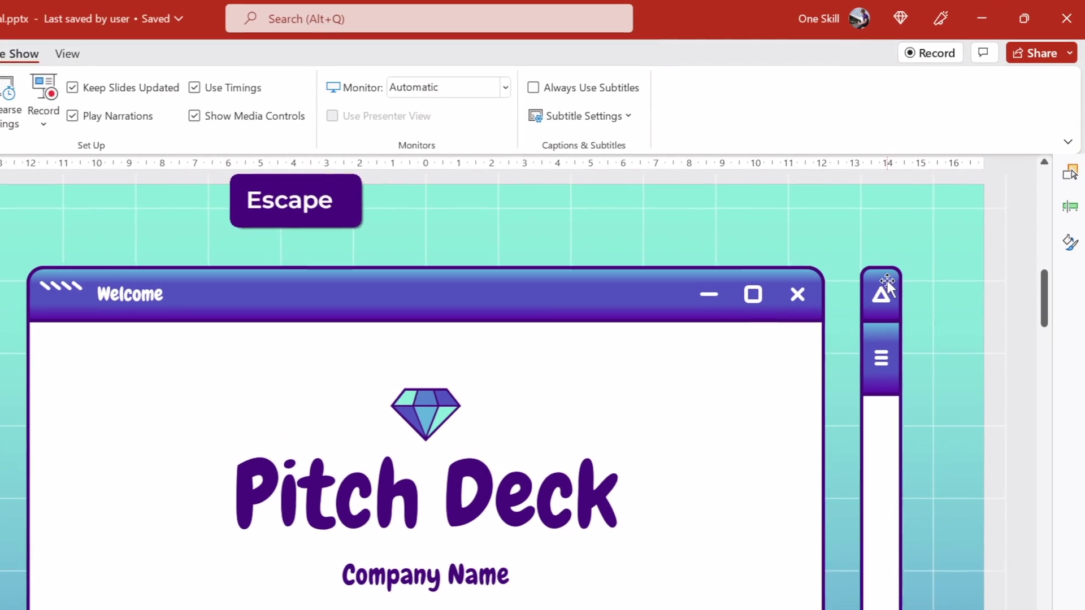
pyautogui.click(887, 280)
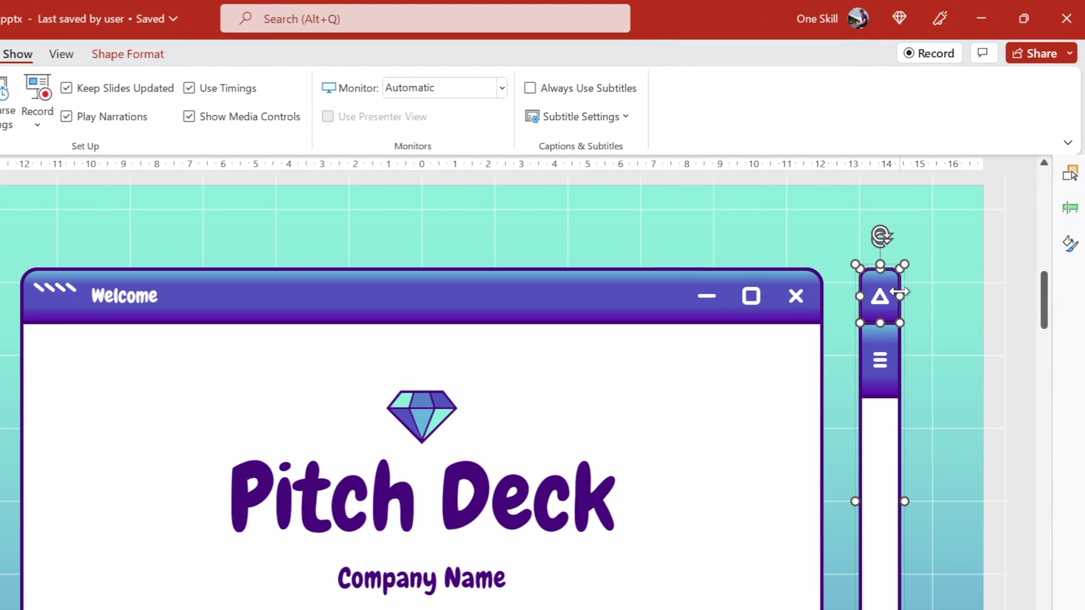
# Duplicate the up-arrow button beside the scroll bar and give it a solid dark purple fill
pyautogui.hotkey('ctrl', 'c')
pyautogui.hotkey('ctrl', 'v')
pyautogui.moveTo(899, 293); pyautogui.dragTo(941, 290)
pyautogui.click(1070, 244)
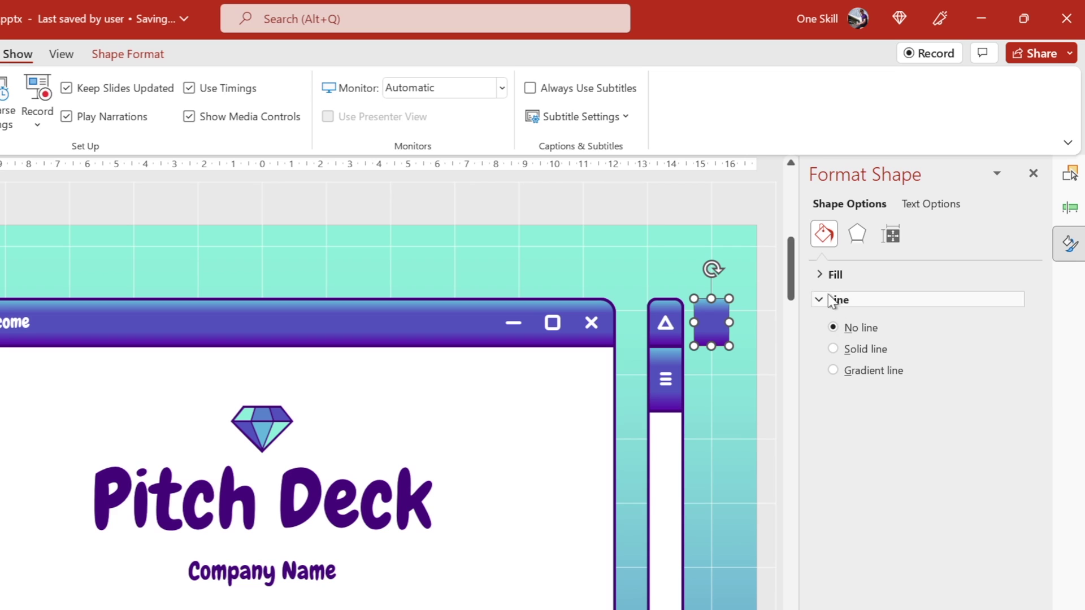
pyautogui.click(834, 275)
pyautogui.click(834, 324)
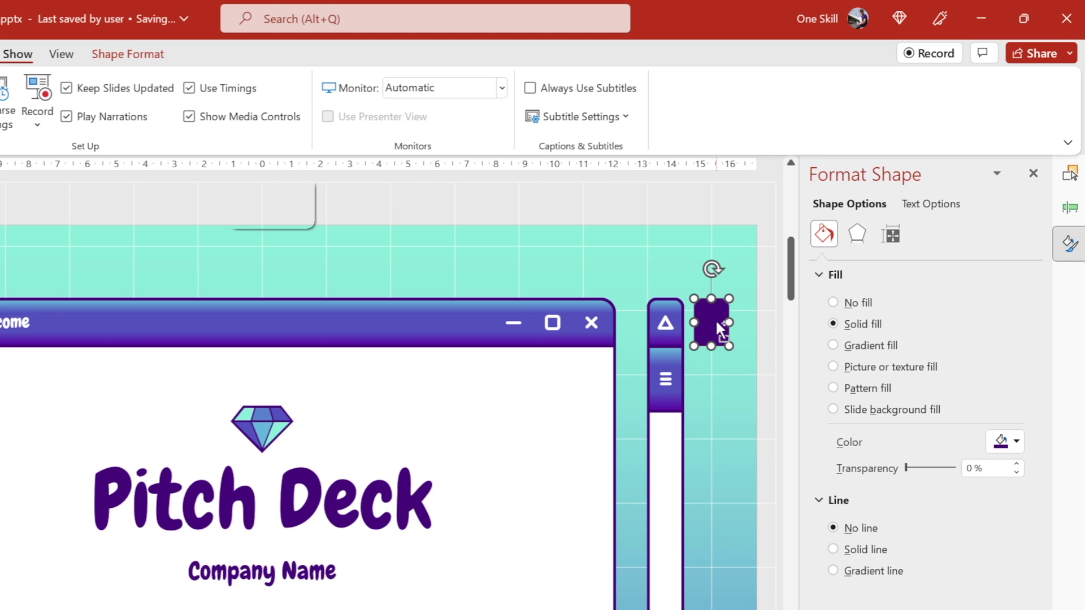
# Link the purple button to the previous slide in this presentation
pyautogui.hotkey('ctrl', 'k')
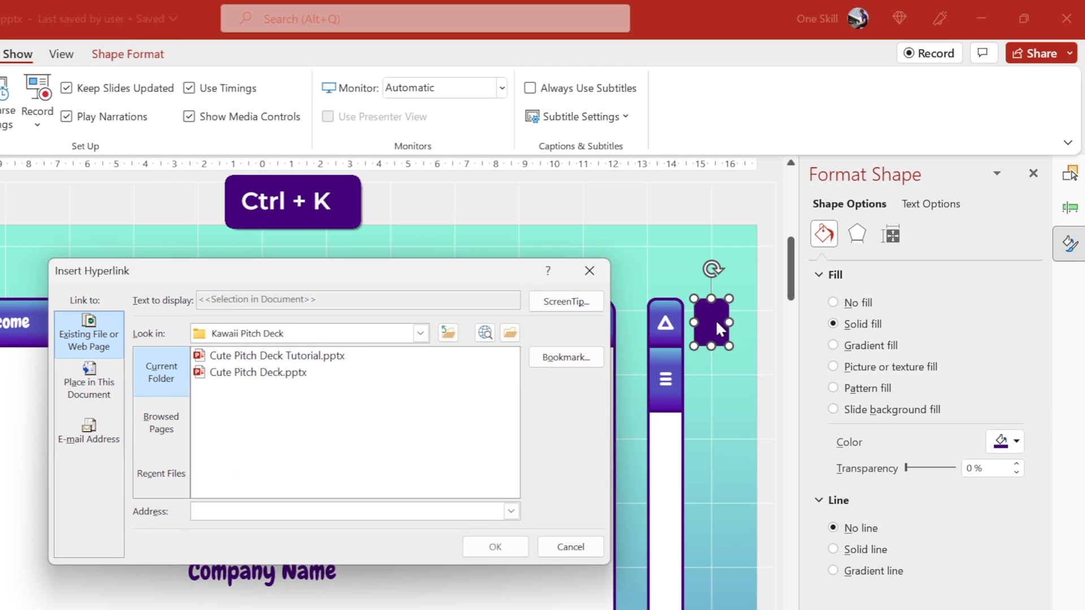
pyautogui.click(101, 390)
pyautogui.click(178, 384)
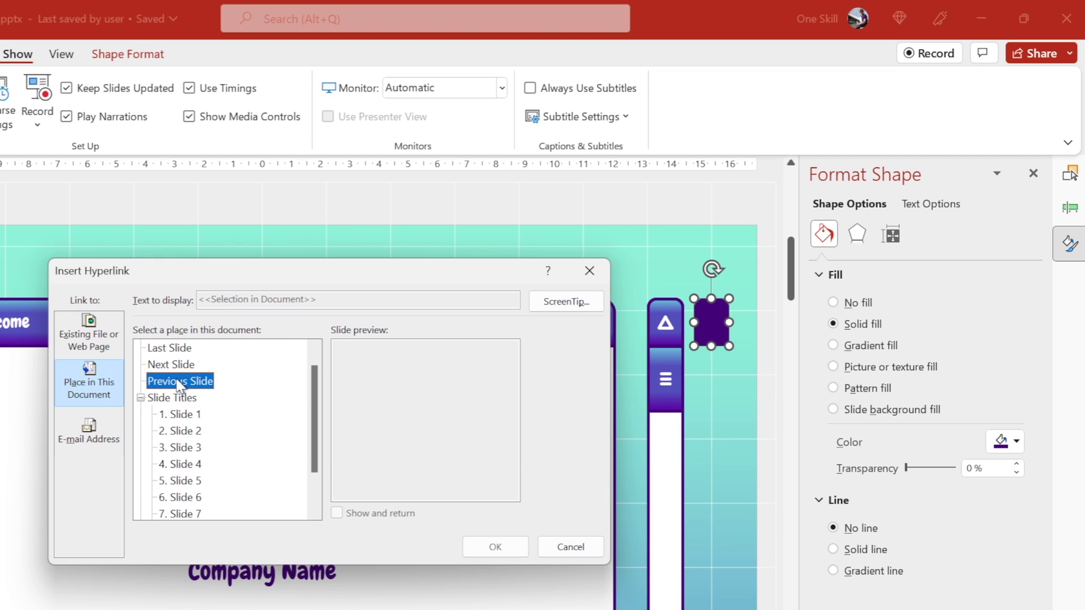
pyautogui.click(494, 549)
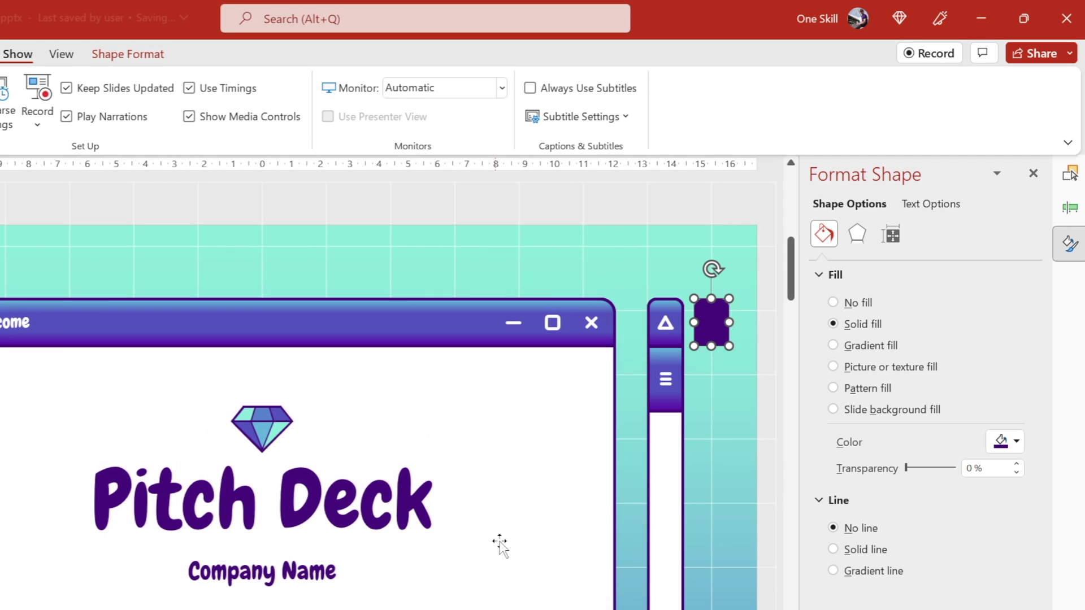
# Rename the purple shape 'Scroll up' in the Selection Pane
pyautogui.click(1071, 174)
pyautogui.click(949, 238)
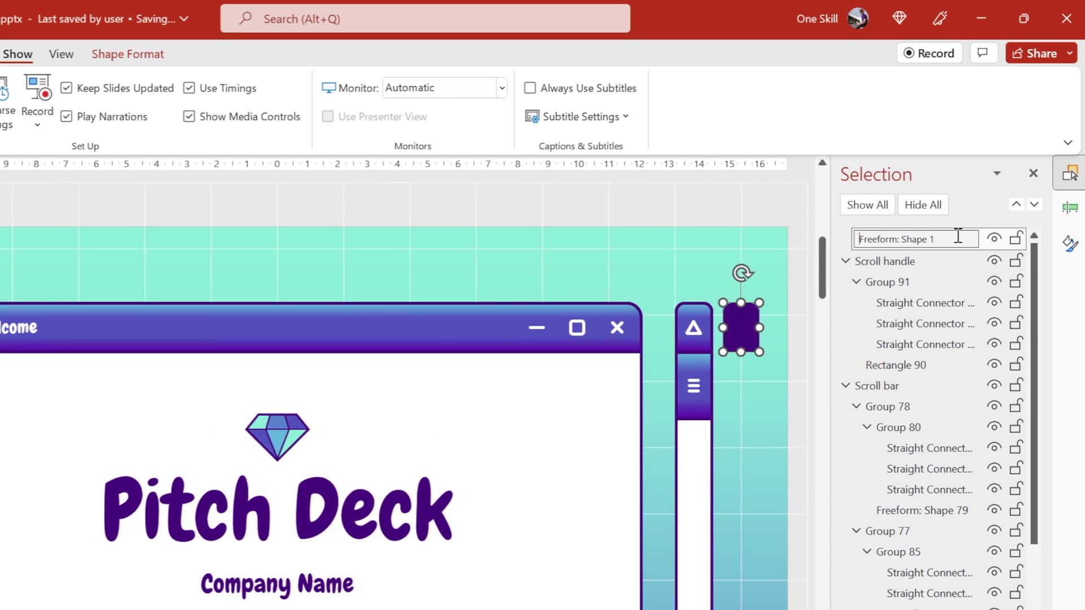
pyautogui.moveTo(956, 238); pyautogui.dragTo(846, 239)
pyautogui.write('C')
pyautogui.press('BackSpace')
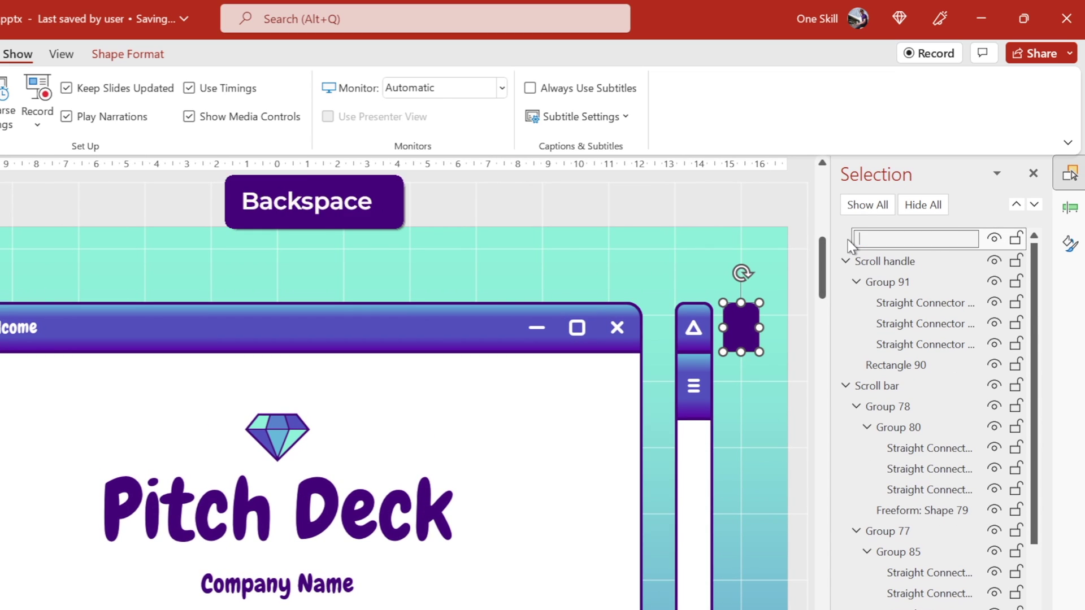
pyautogui.write('Scroll up')
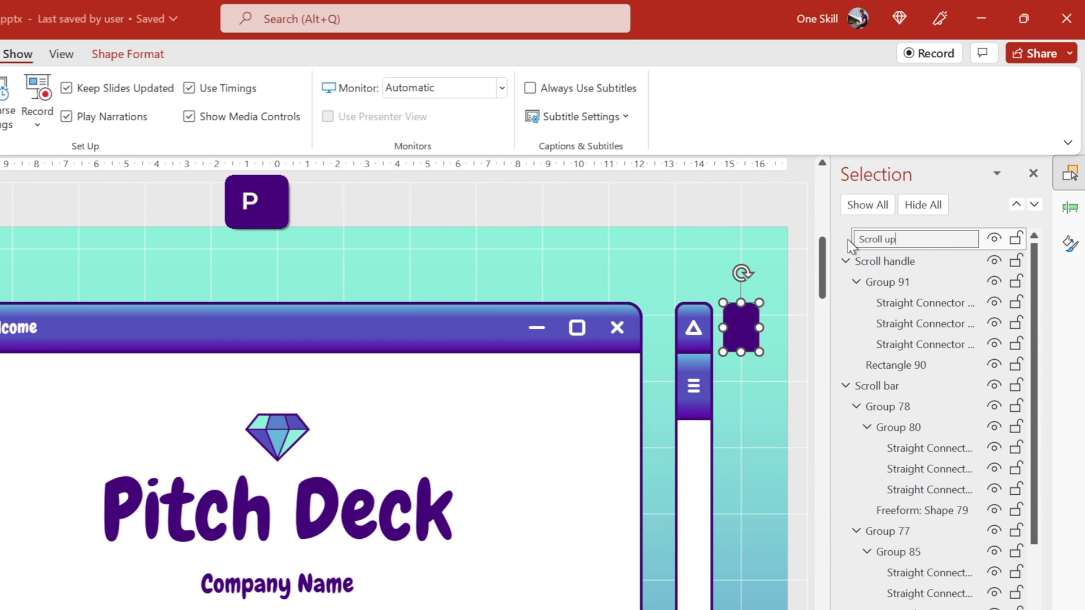
pyautogui.press('Return')
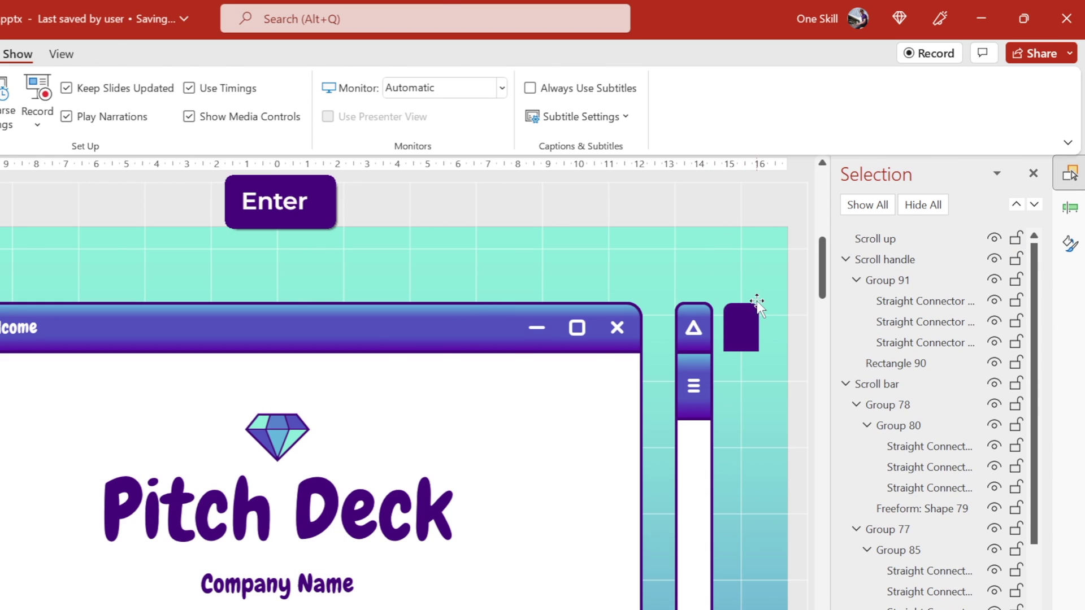
# Copy Scroll up down to the scroll bar's bottom, name it 'Scroll down', and order it below Scroll up
pyautogui.click(742, 327)
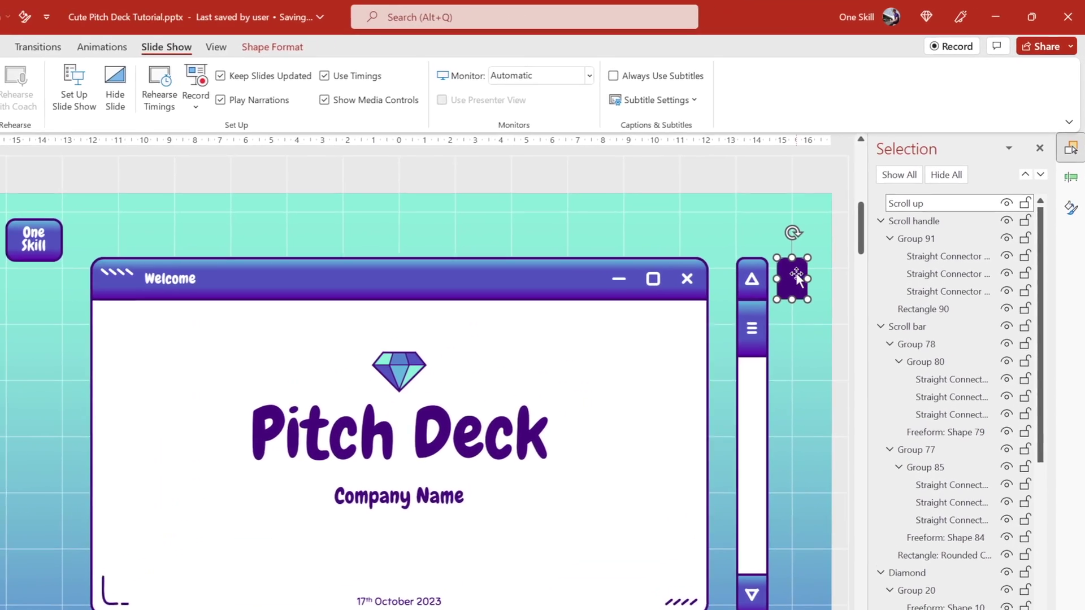
pyautogui.moveTo(797, 276)
pyautogui.mouseDown()
pyautogui.moveTo(794, 389)
pyautogui.moveTo(794, 279)
pyautogui.mouseUp()
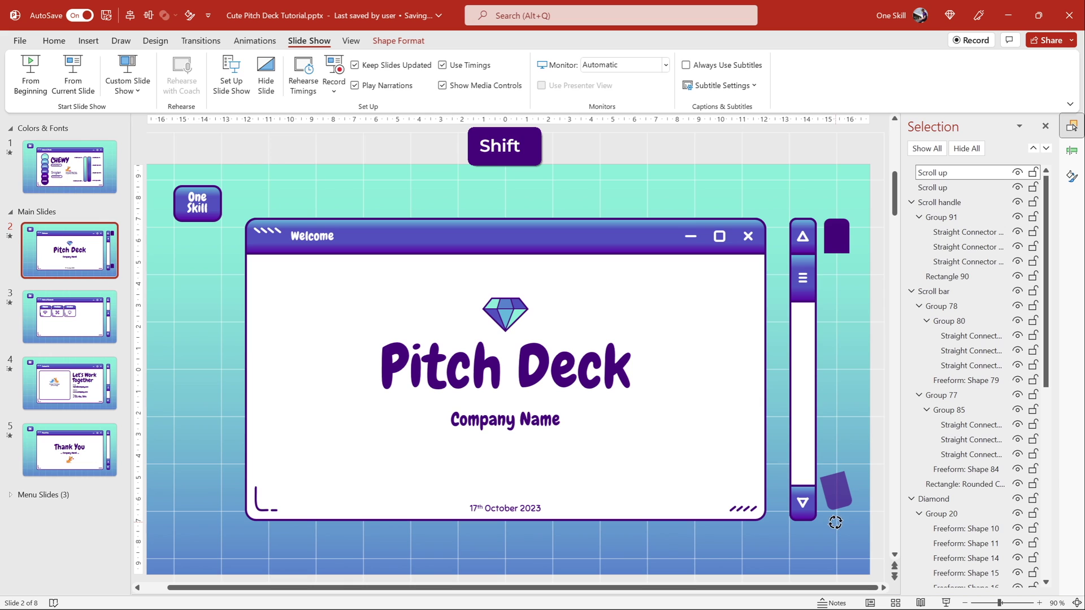
pyautogui.moveTo(835, 484); pyautogui.dragTo(841, 494)
pyautogui.click(946, 172)
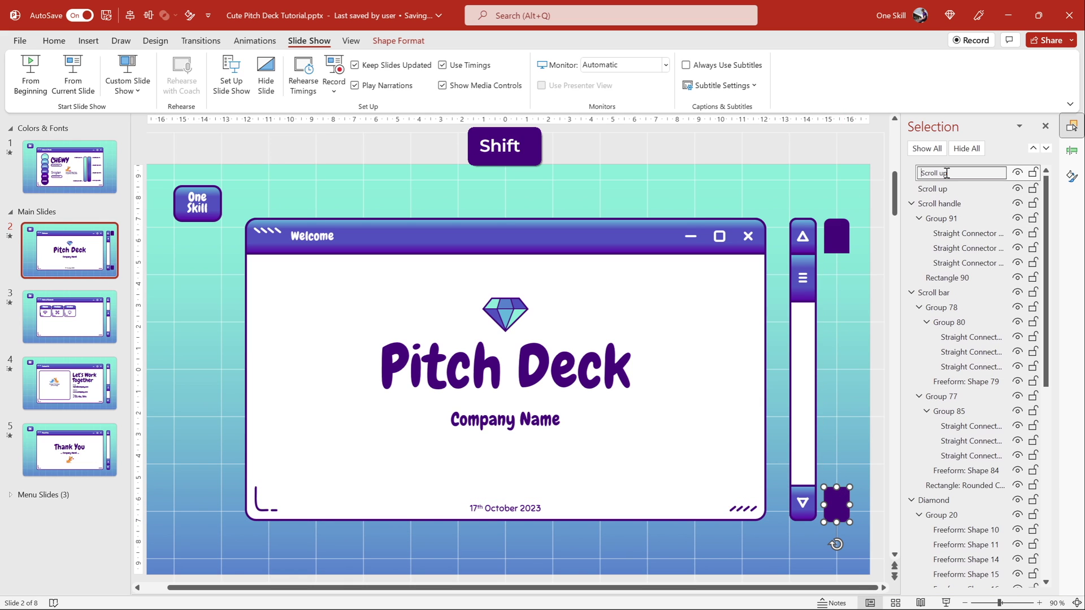
pyautogui.doubleClick(946, 173)
pyautogui.write('down')
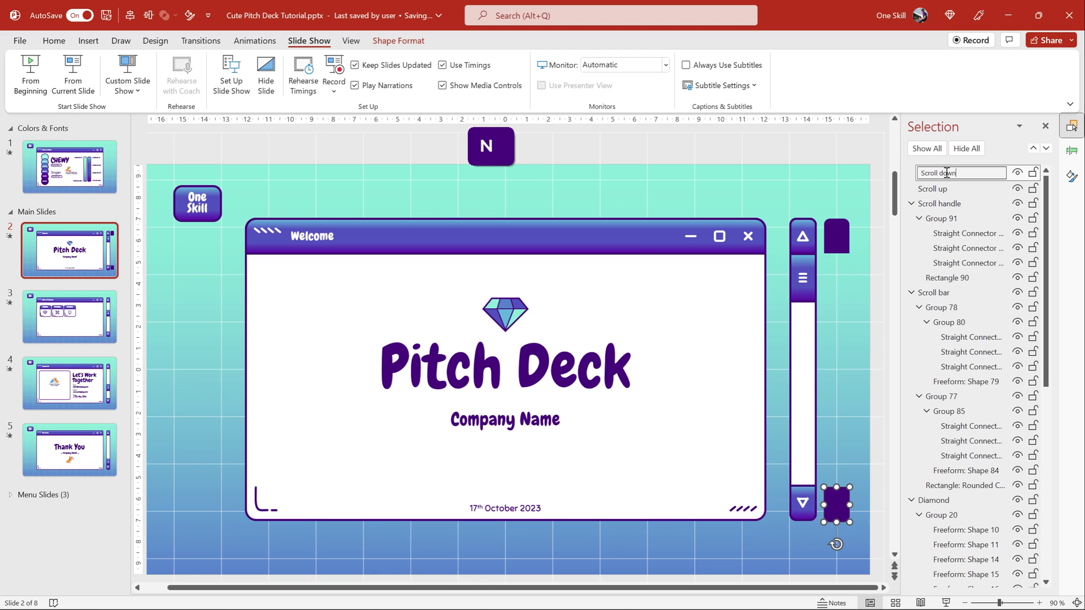
pyautogui.press('Return')
pyautogui.moveTo(947, 177); pyautogui.dragTo(944, 191)
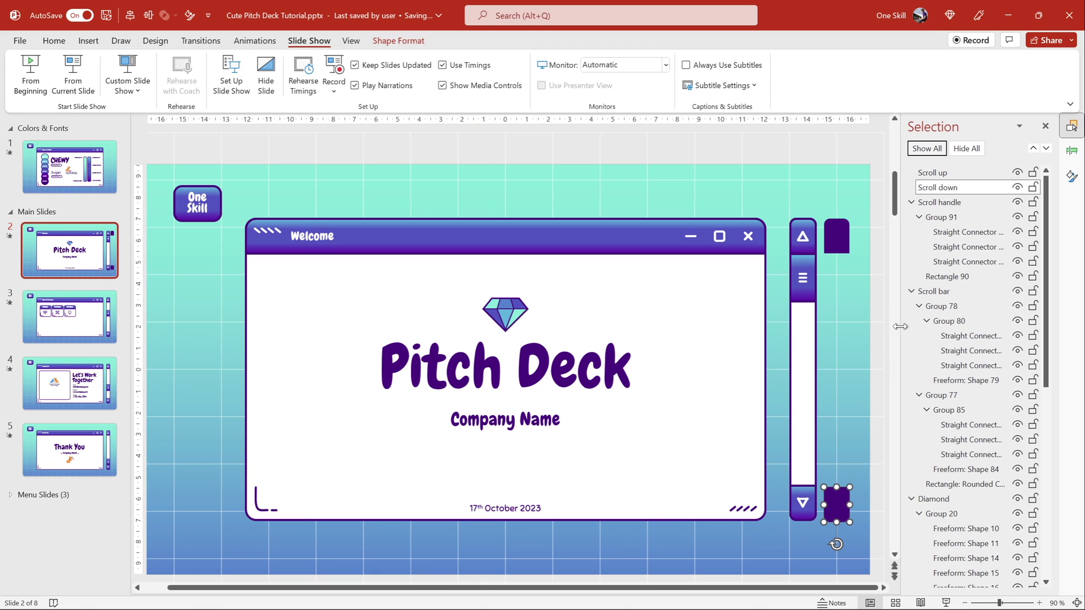
# Change the Scroll down button's link to the next slide
pyautogui.hotkey('ctrl', 'k')
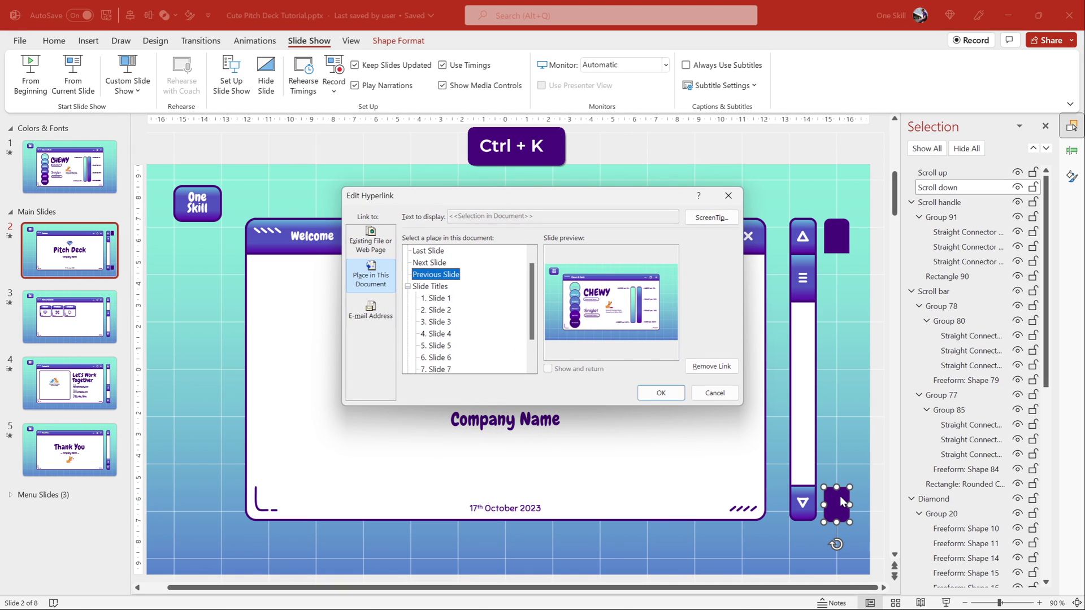
pyautogui.click(436, 263)
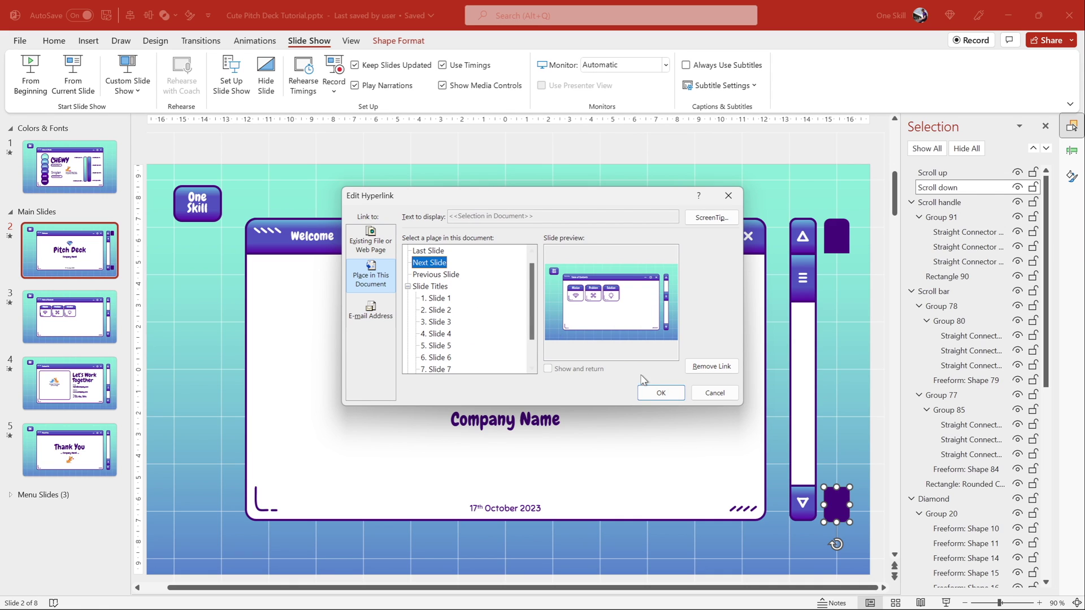
pyautogui.click(664, 395)
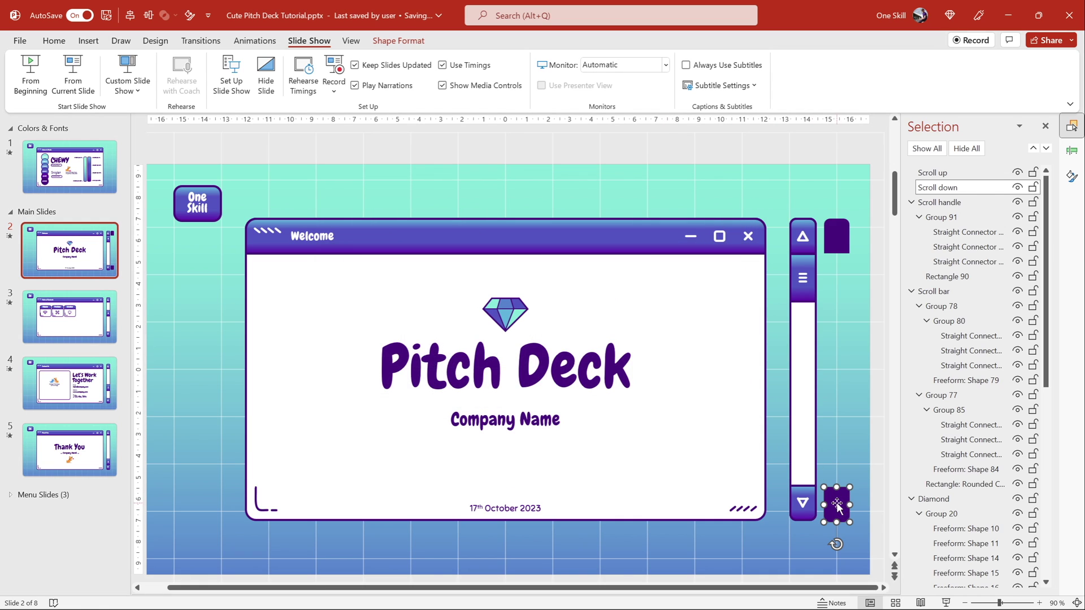
# Place the Scroll up and Scroll down shapes over the scroll arrows at 100% fill transparency
pyautogui.keyDown('shift'); pyautogui.click(841, 232); pyautogui.keyUp('shift')
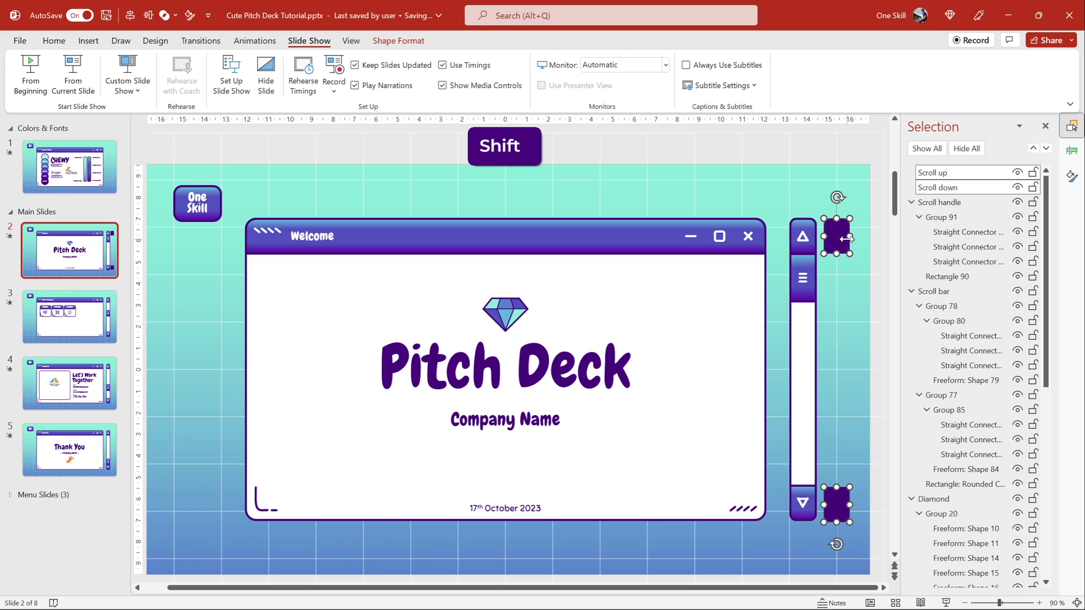
pyautogui.moveTo(841, 233); pyautogui.dragTo(806, 236)
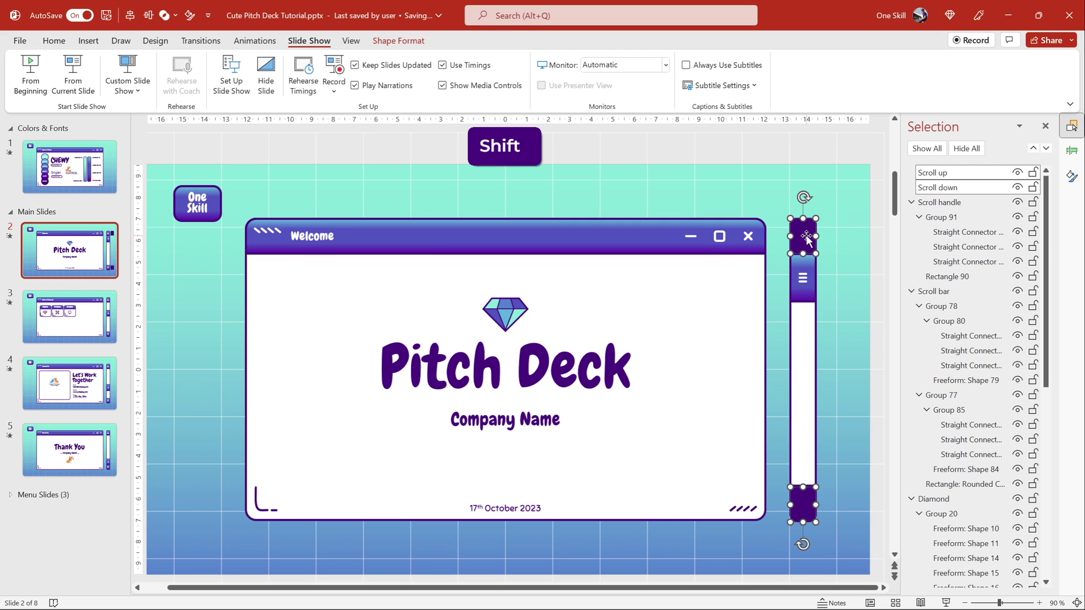
pyautogui.click(1071, 176)
pyautogui.moveTo(954, 337); pyautogui.dragTo(994, 339)
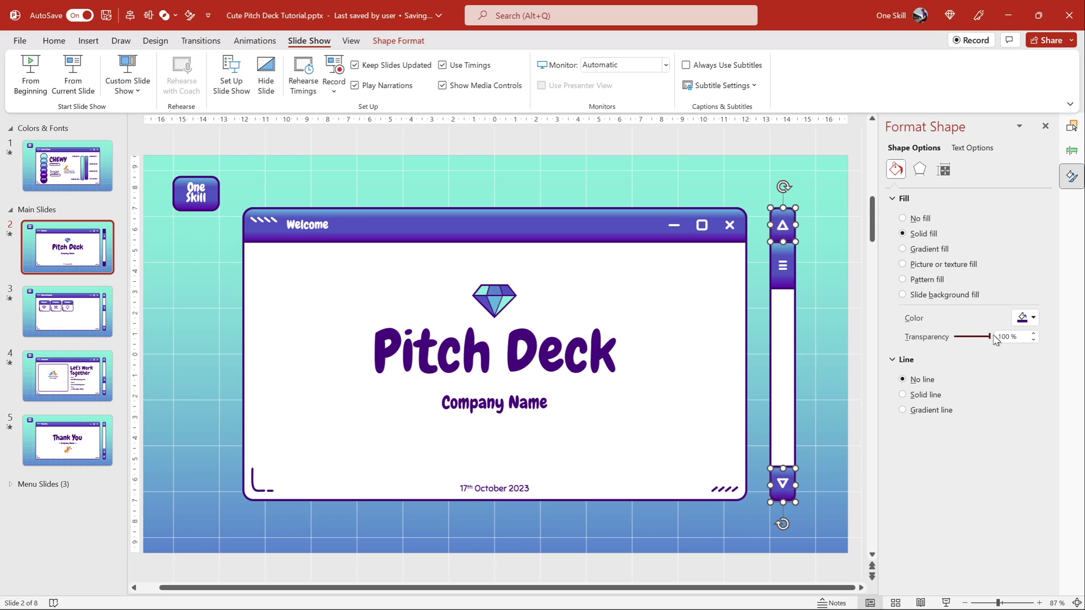
# Reselect both invisible up- and down-arrow link shapes and copy them
pyautogui.click(807, 142)
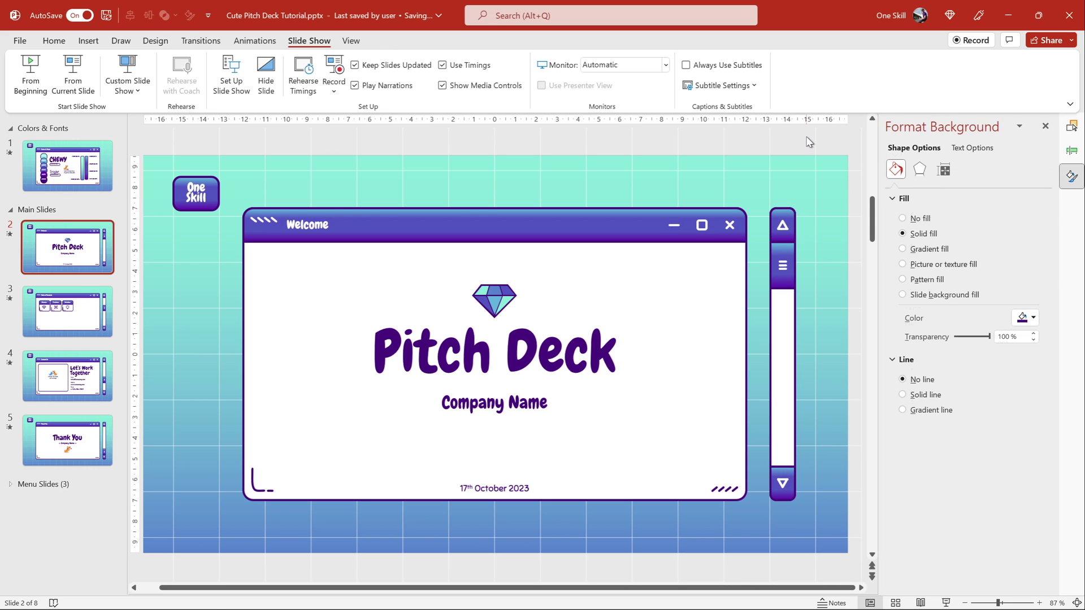
pyautogui.click(783, 225)
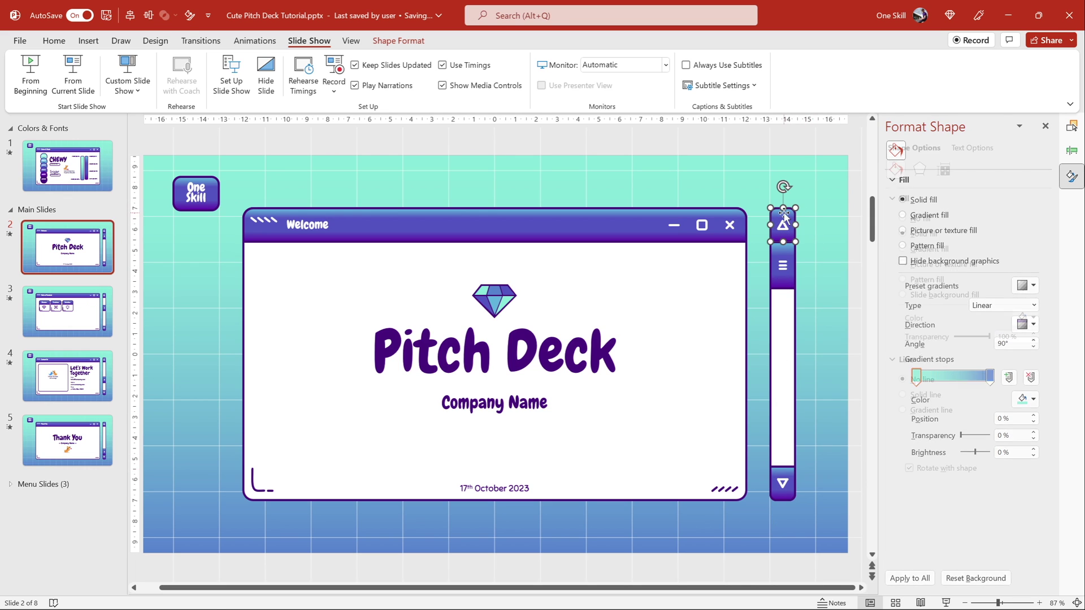
pyautogui.keyDown('shift'); pyautogui.click(785, 483); pyautogui.keyUp('shift')
pyautogui.hotkey('ctrl', 'c')
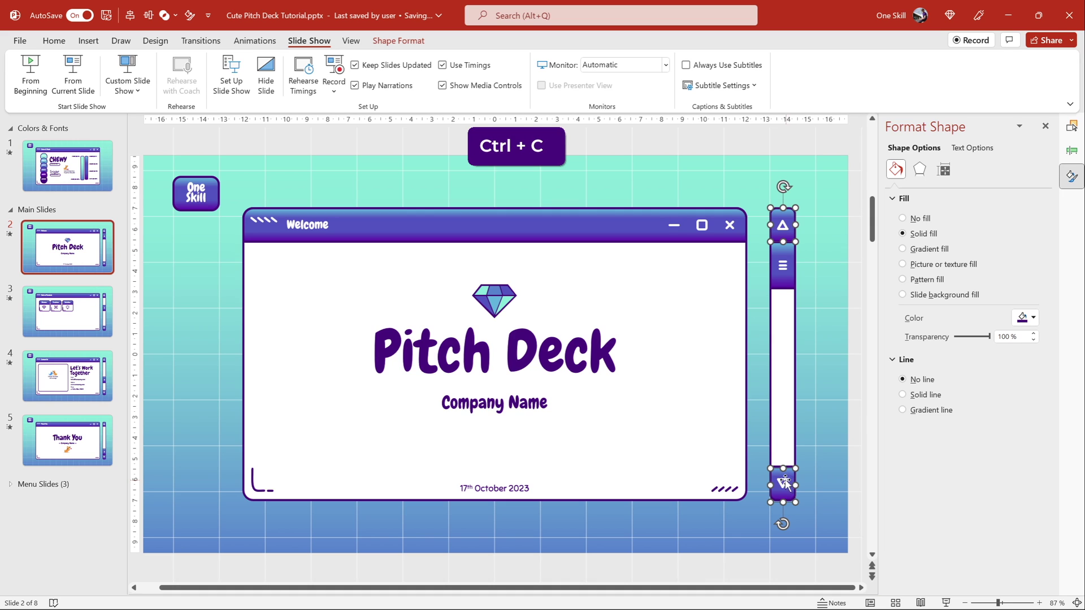
# Paste the invisible link shapes onto slides 3, 4 and the Thank You slide
pyautogui.click(96, 308)
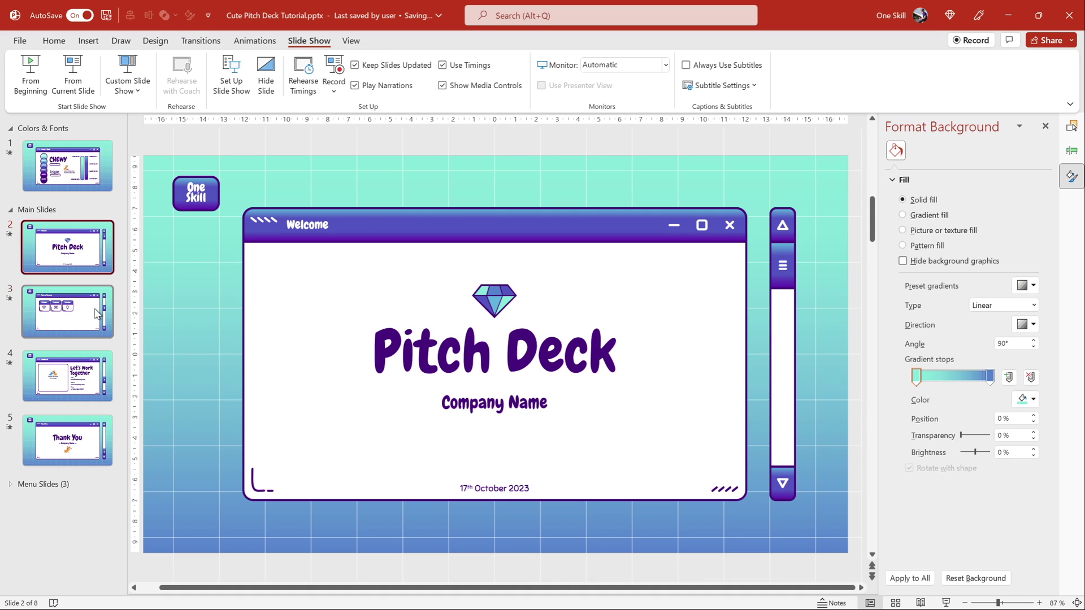
pyautogui.hotkey('ctrl', 'v')
pyautogui.press('pagedown')
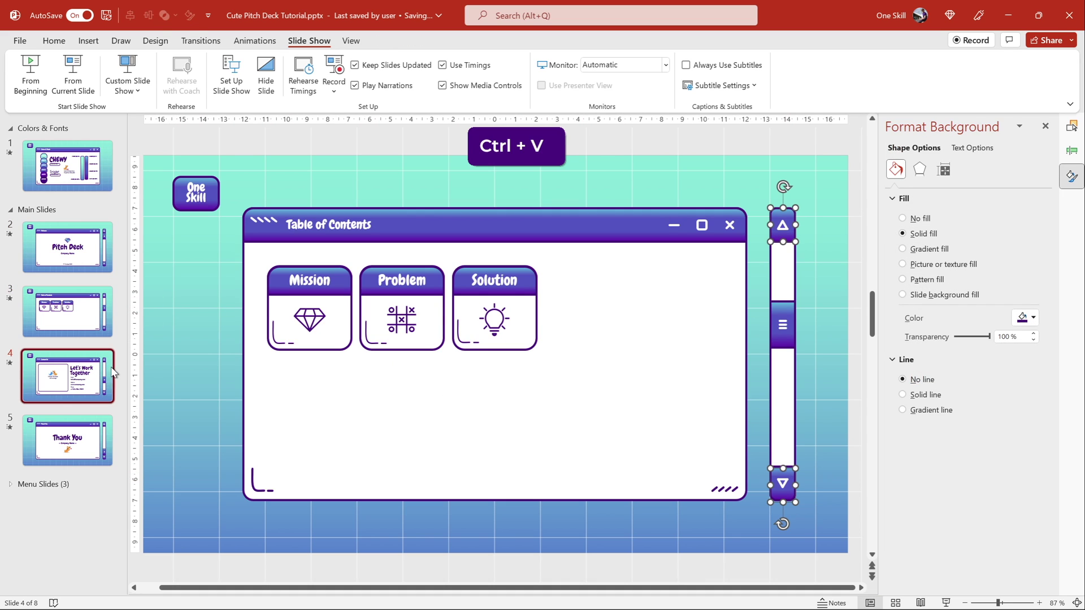
pyautogui.hotkey('ctrl', 'v')
pyautogui.press('pagedown')
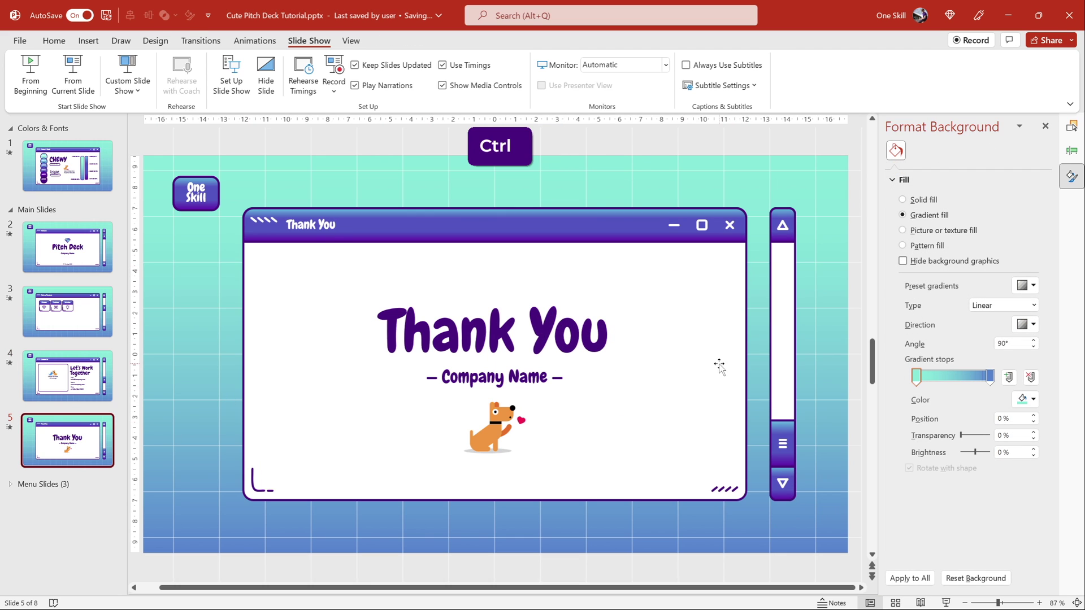
pyautogui.hotkey('ctrl', 'v')
# Delete the stray duplicate arrows, close the Format Background pane, and start the slide show
pyautogui.click(808, 362)
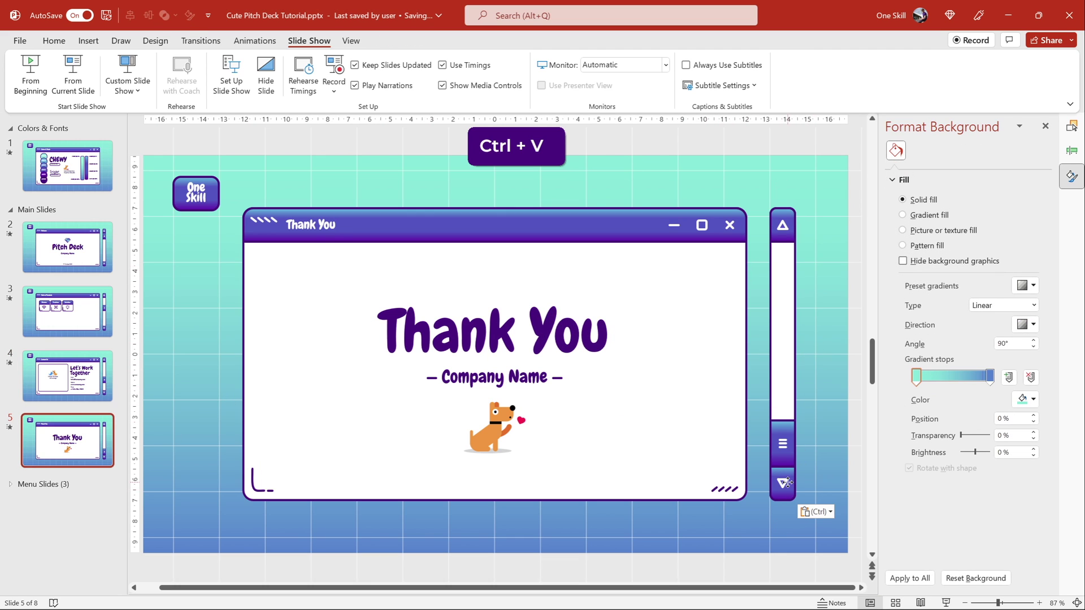
pyautogui.click(787, 483)
pyautogui.press('BackSpace')
pyautogui.click(107, 248)
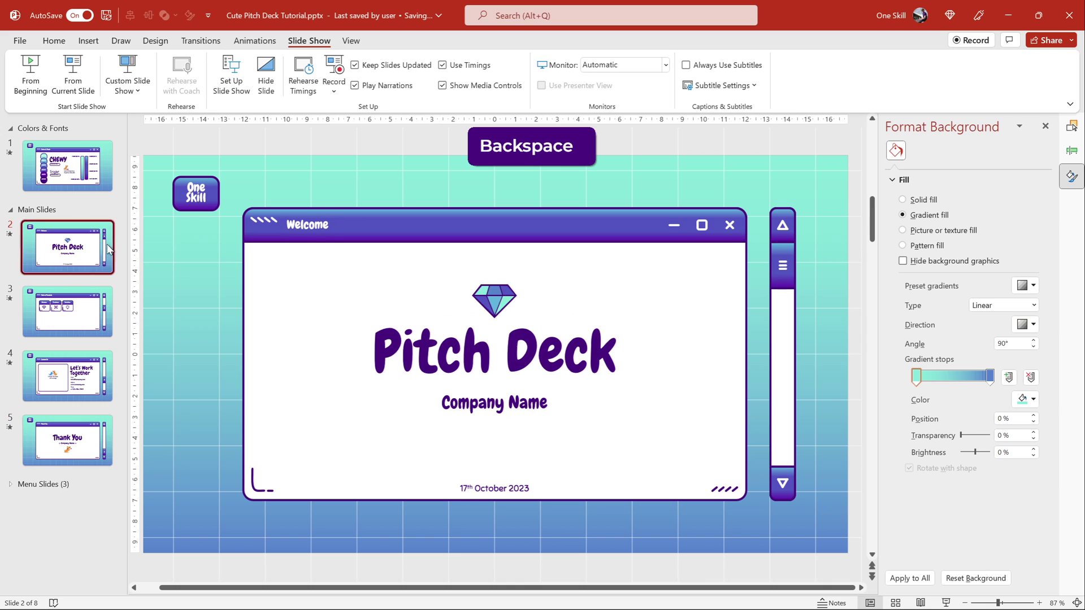
pyautogui.click(782, 225)
pyautogui.press('BackSpace')
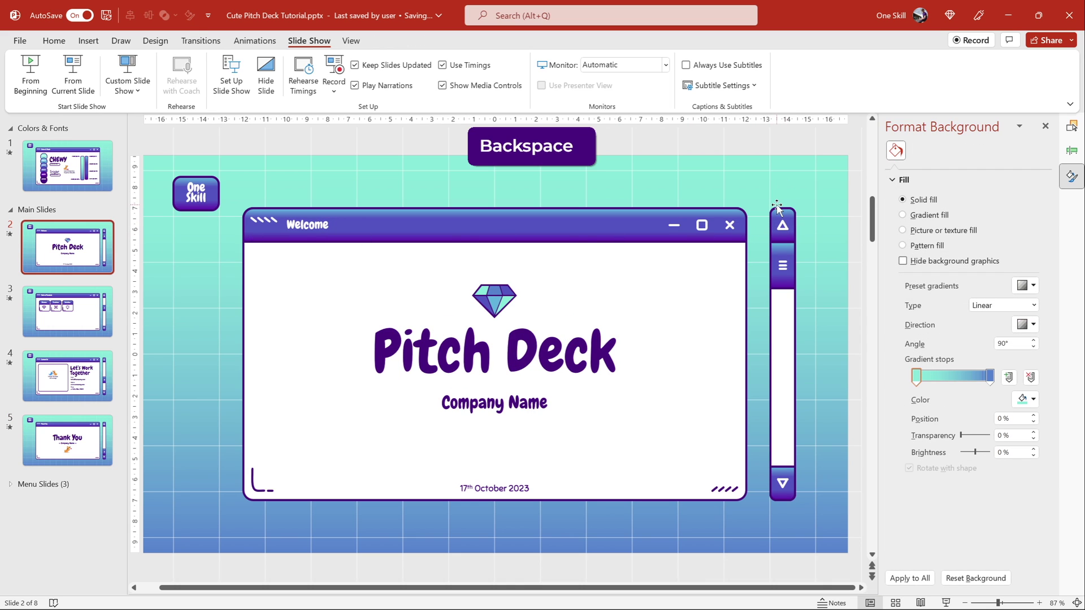
pyautogui.click(1071, 176)
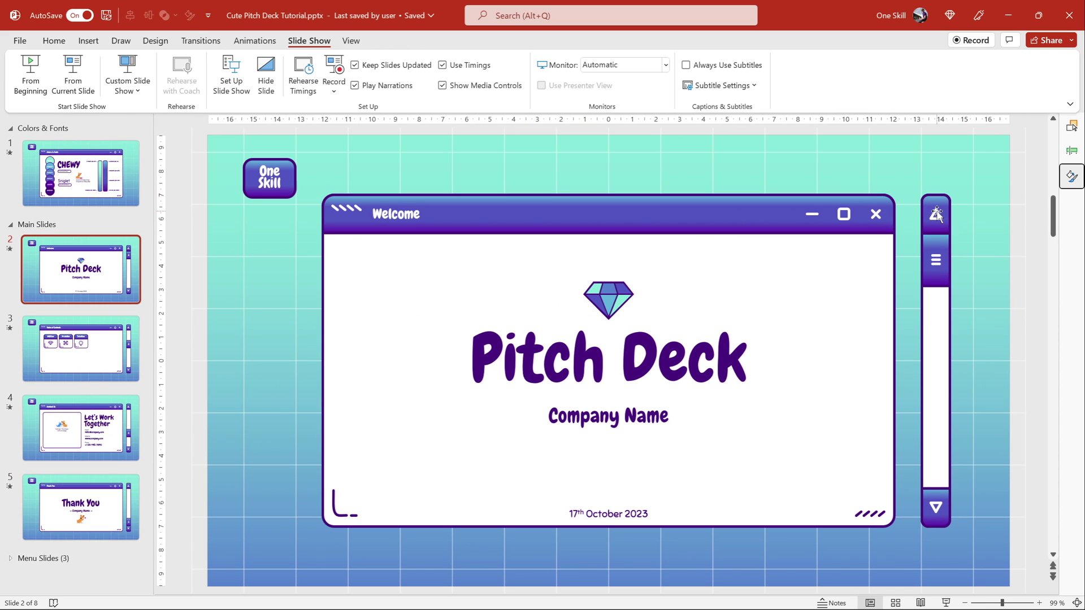
pyautogui.click(945, 603)
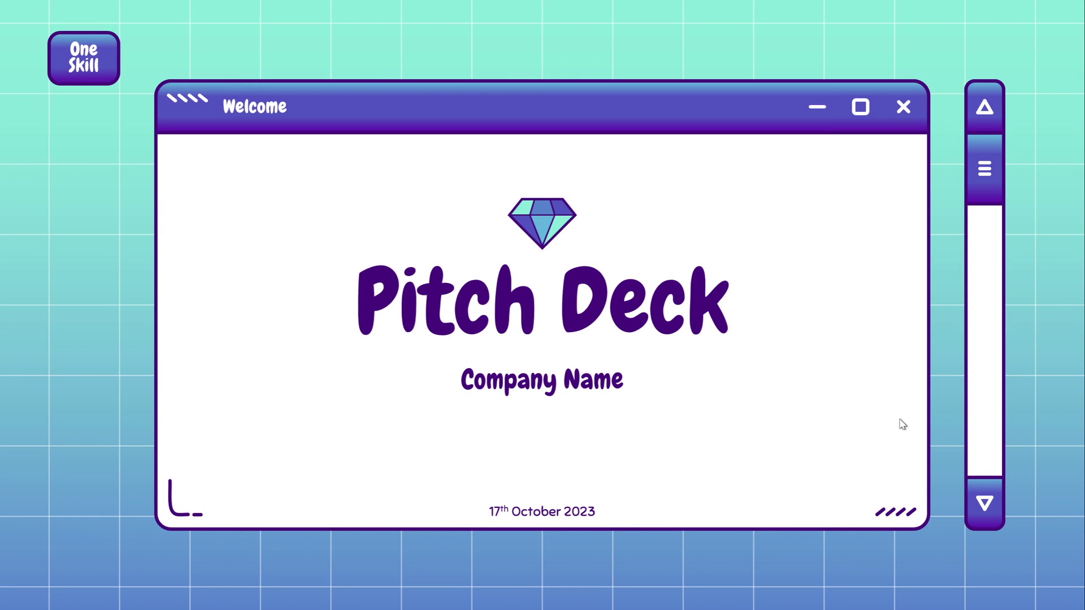
# Use the scroll links to go forward to Thank You, back to Welcome, then forward to Table of Contents
pyautogui.click(984, 505)
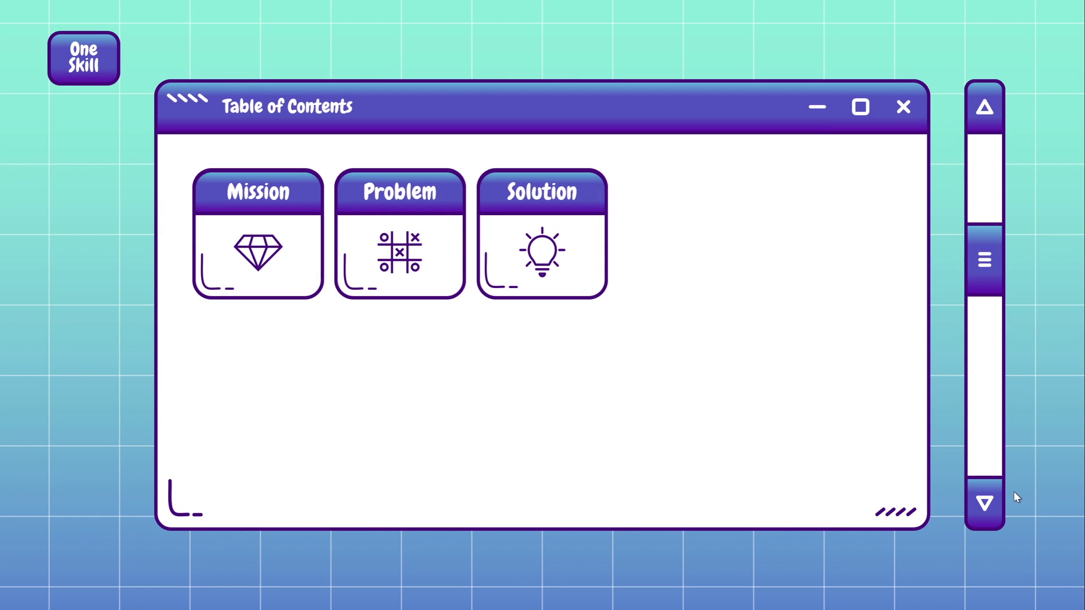
pyautogui.click(988, 504)
pyautogui.click(984, 505)
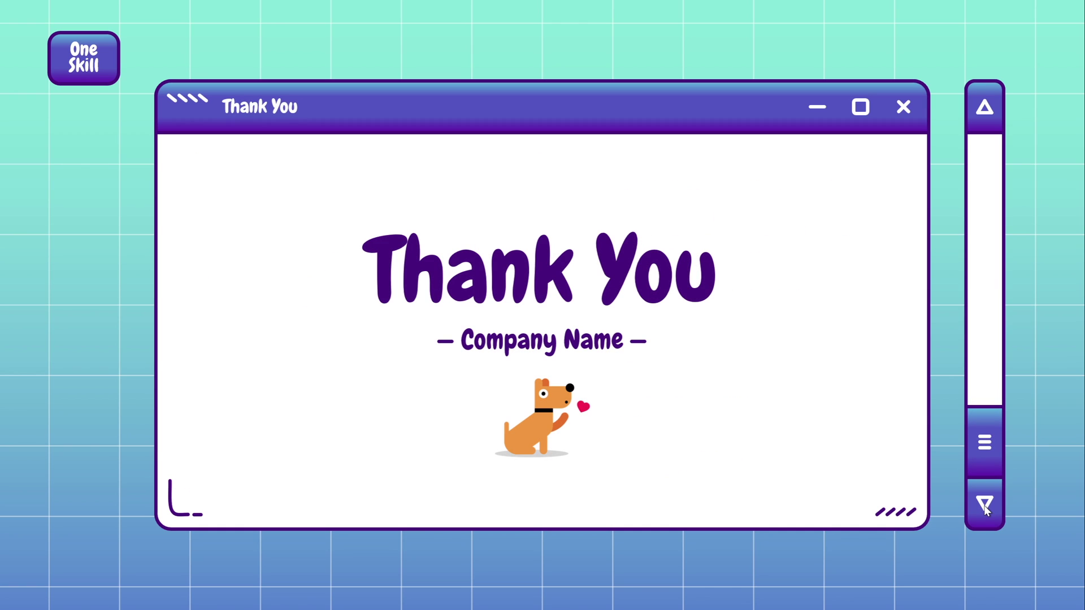
pyautogui.click(984, 107)
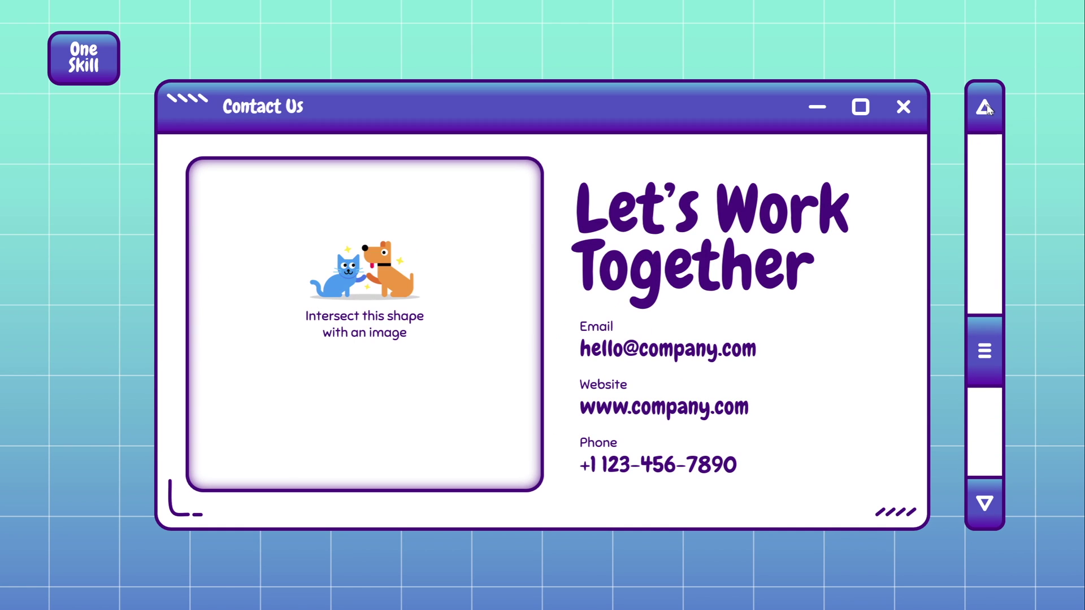
pyautogui.click(985, 109)
pyautogui.click(985, 109)
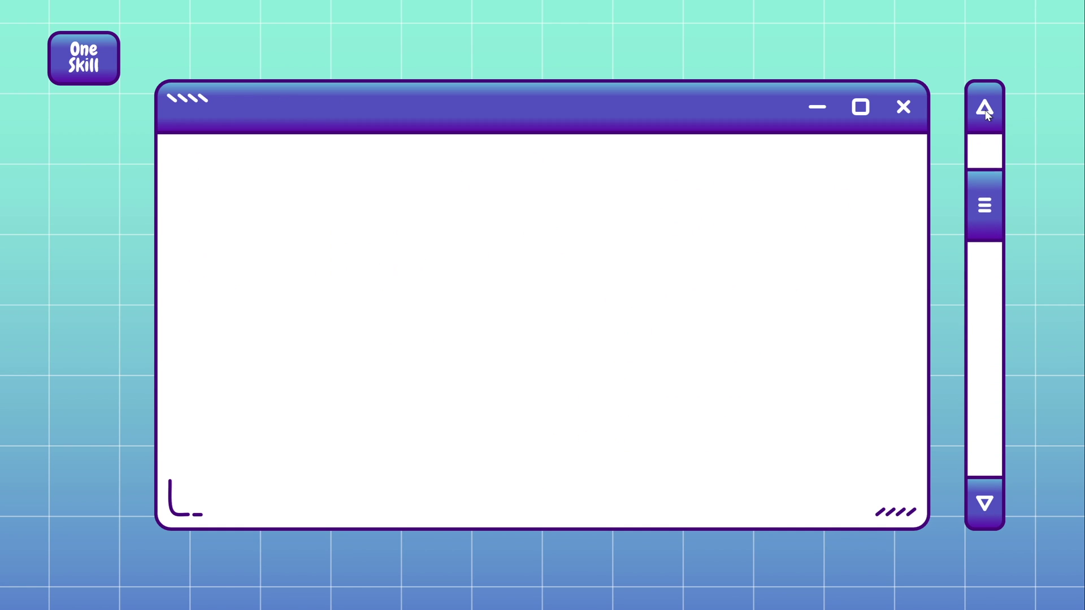
pyautogui.click(984, 503)
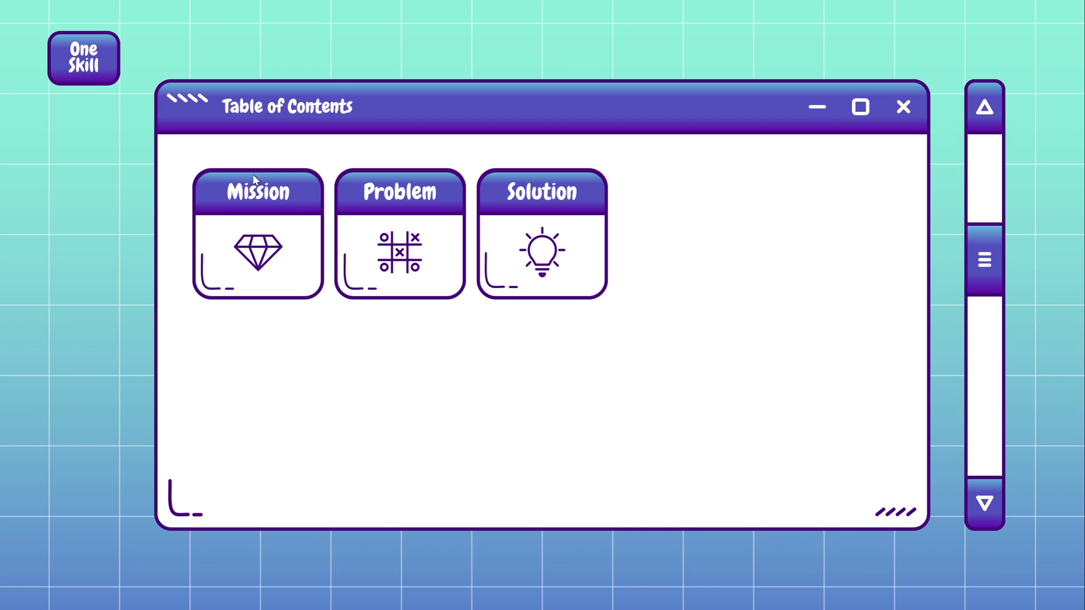
# End the slide show and select the Mission, Problem and Solution cards in turn, ending on Mission
pyautogui.press('Escape')
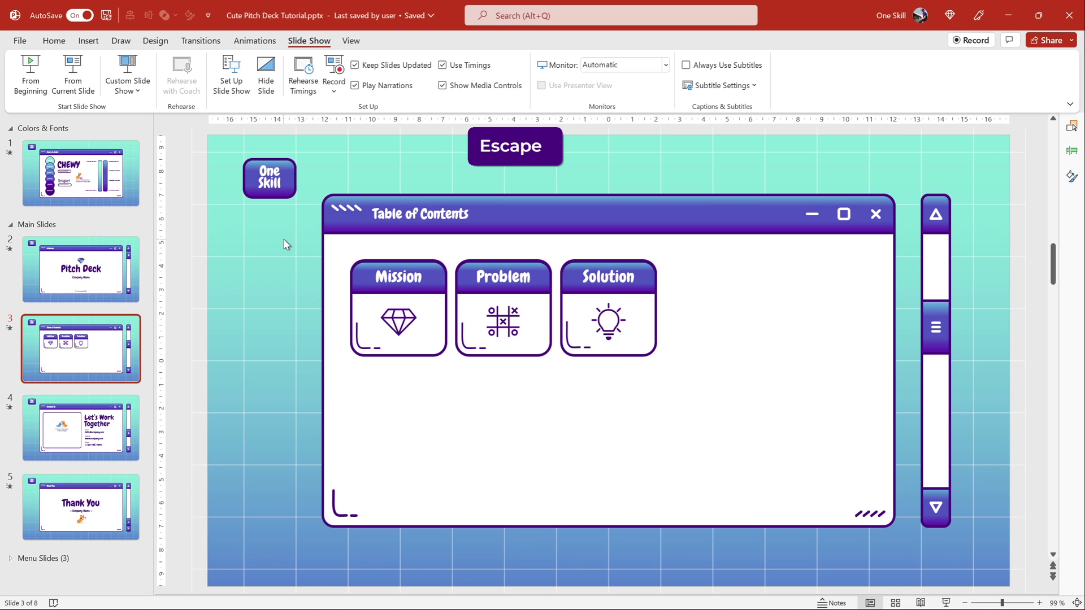
pyautogui.click(54, 41)
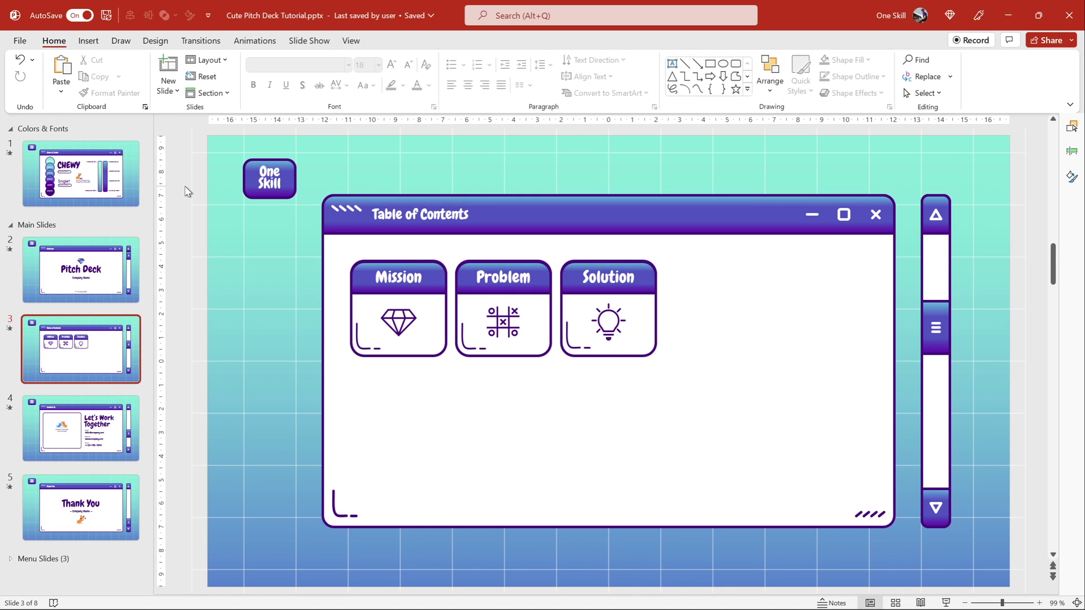
pyautogui.click(427, 288)
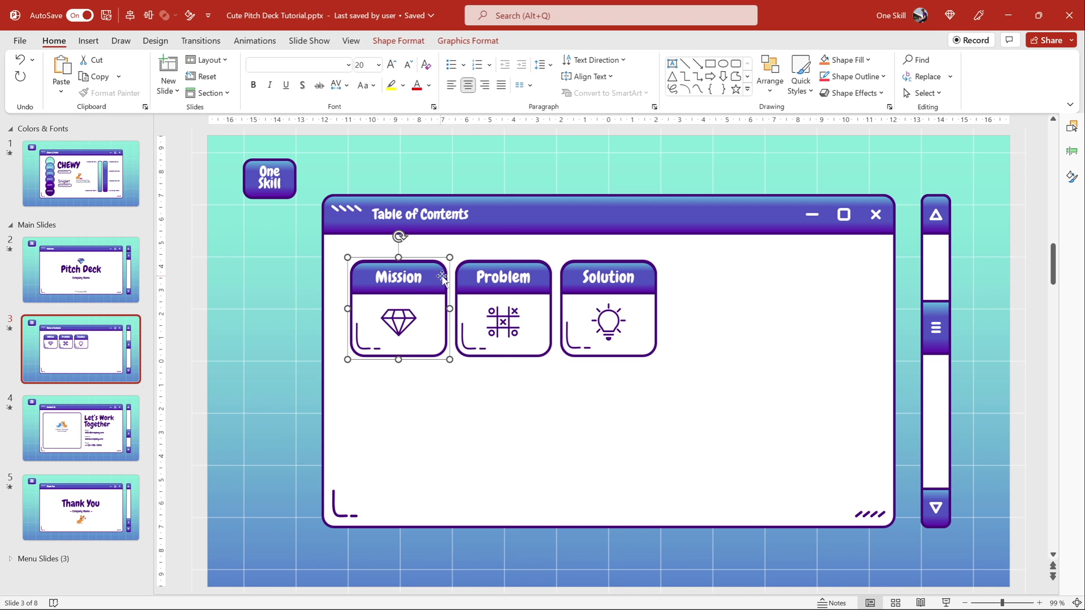
pyautogui.click(510, 275)
pyautogui.click(595, 261)
pyautogui.click(439, 268)
# Open the Selection Pane, collapse the Scroll handle, Scroll bar and Mission (open) groups, then go to the Mission slide
pyautogui.click(1072, 126)
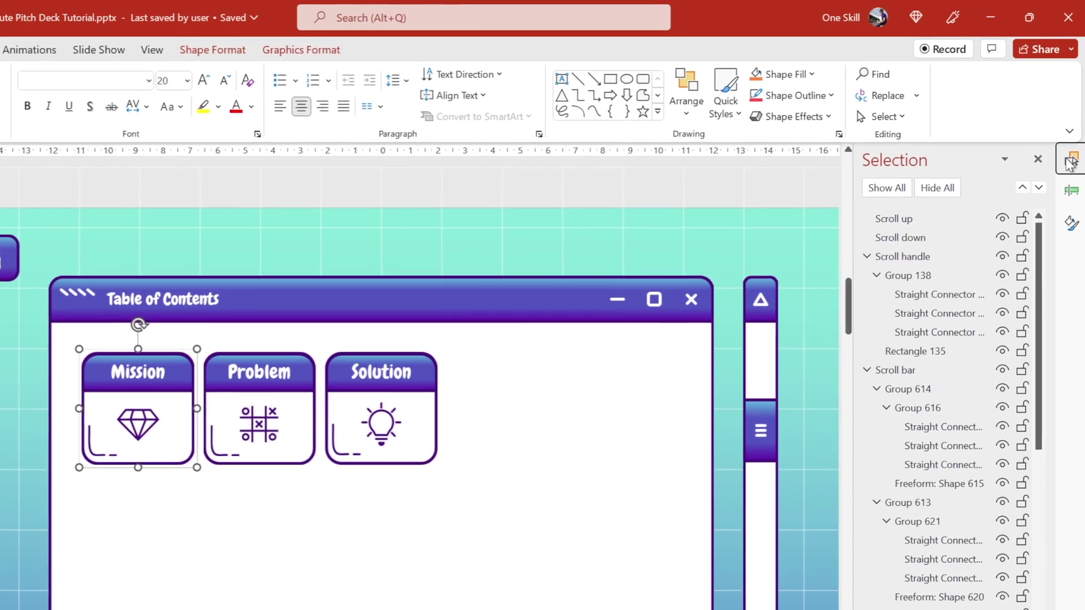
pyautogui.click(864, 262)
pyautogui.click(863, 281)
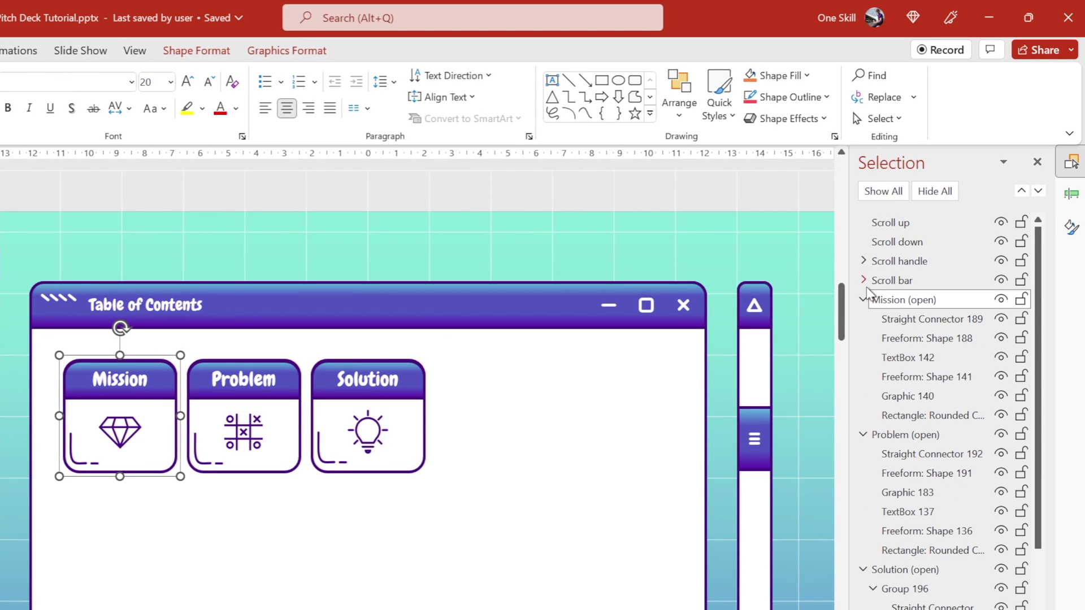
pyautogui.click(862, 300)
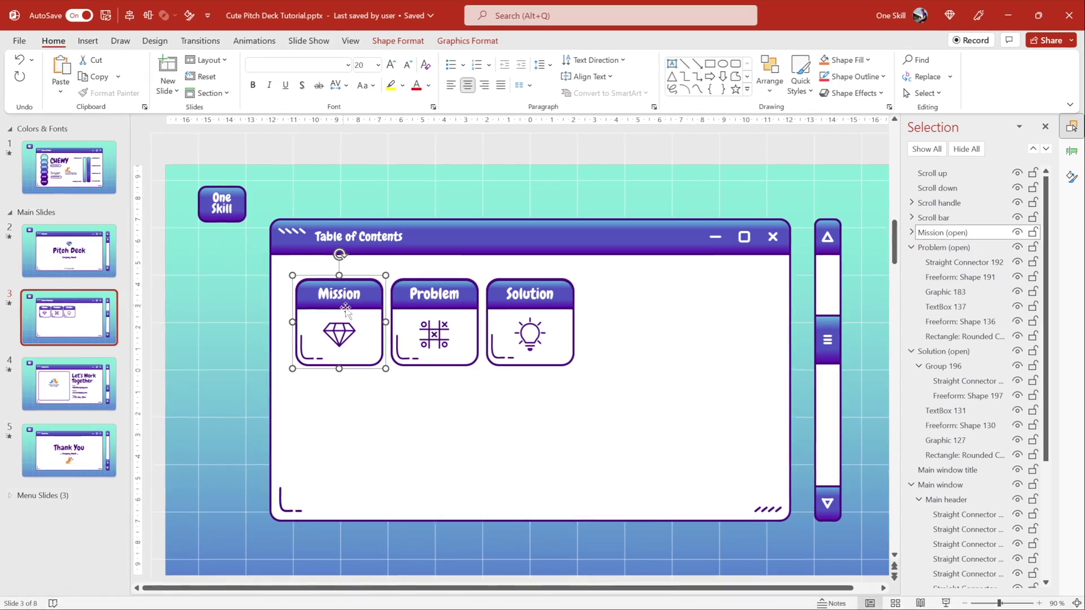
pyautogui.press('Escape')
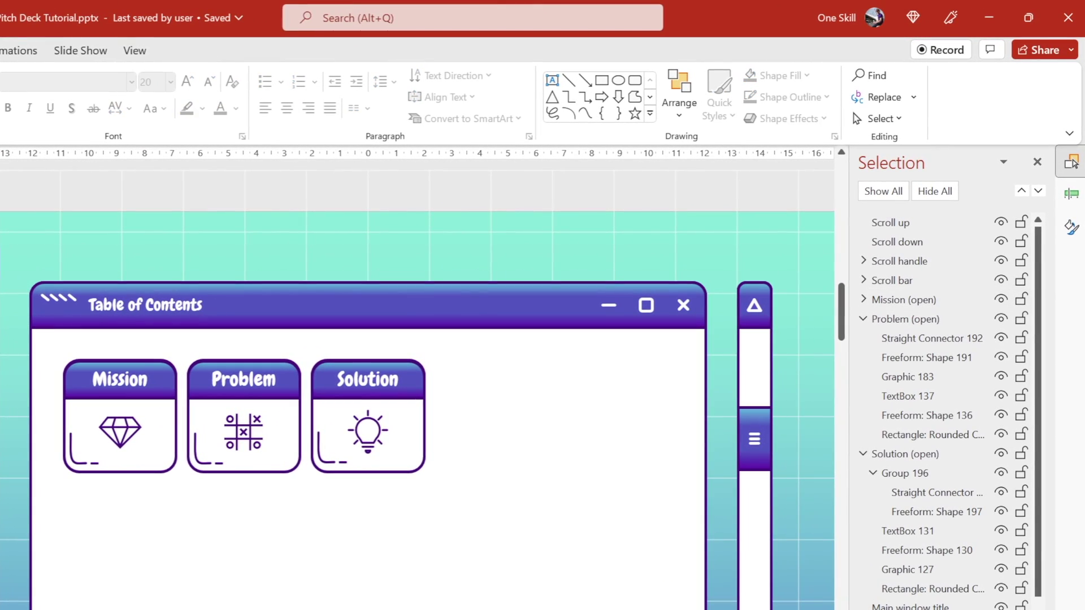
pyautogui.press('pagedown')
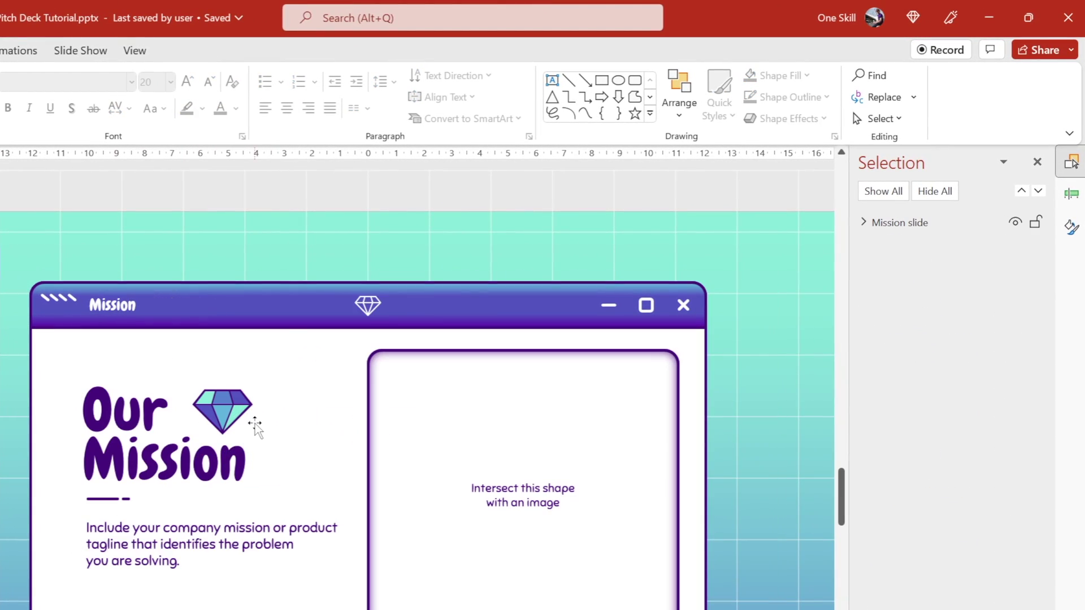
# Select the Mission slide window group and copy it
pyautogui.click(269, 315)
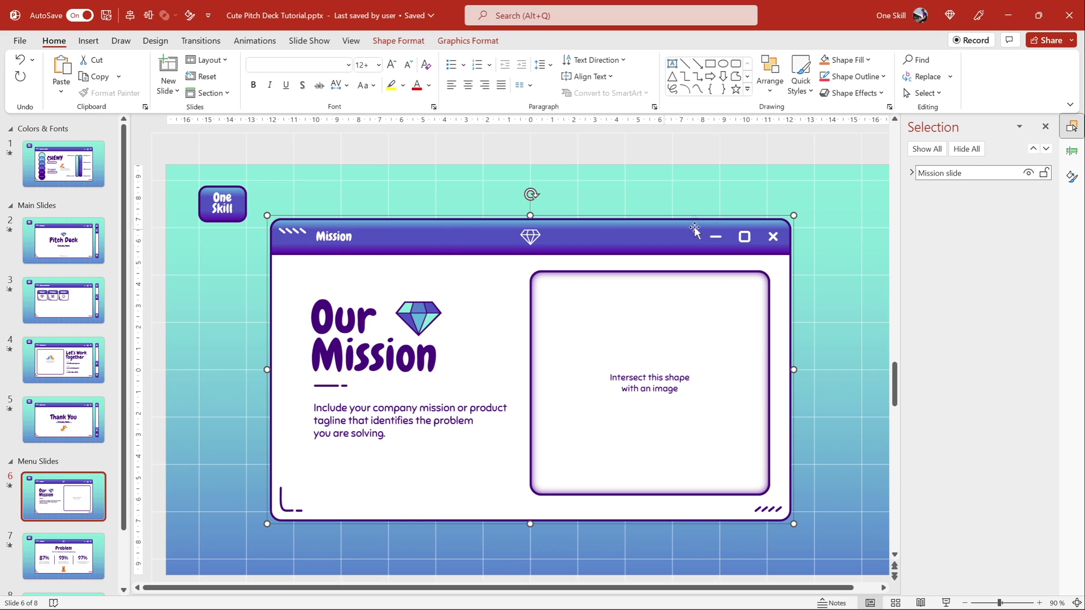
pyautogui.click(910, 174)
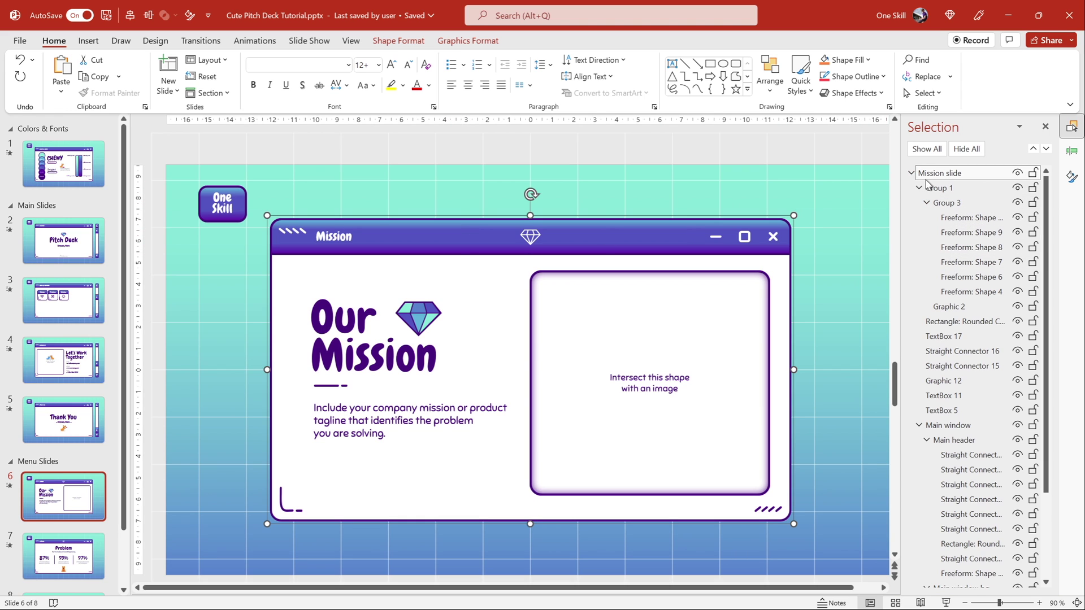
pyautogui.click(913, 174)
pyautogui.moveTo(680, 244); pyautogui.dragTo(714, 213)
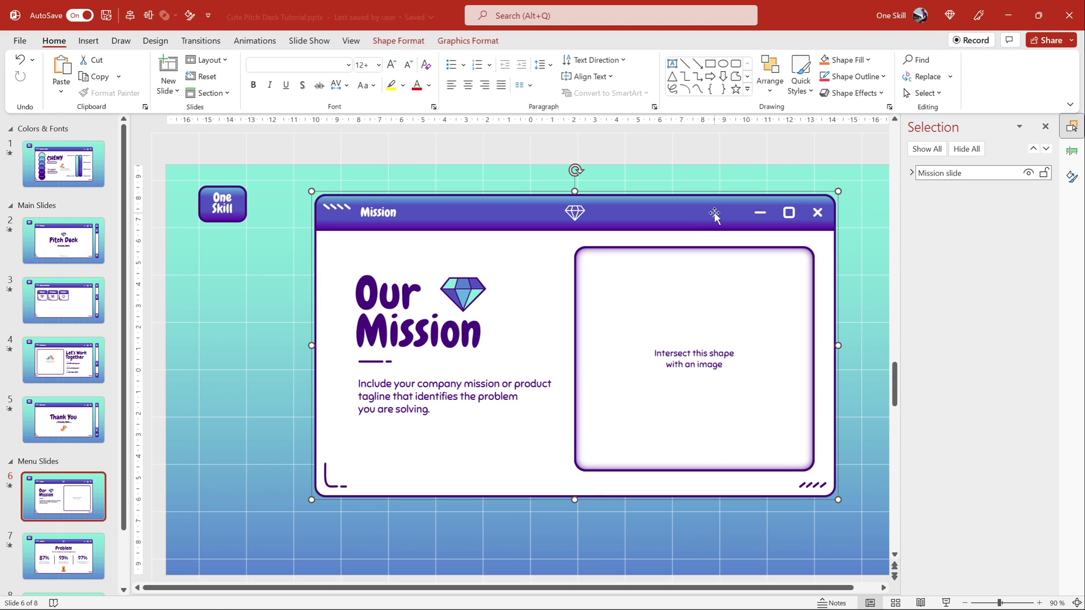
pyautogui.hotkey('ctrl', 'z')
pyautogui.hotkey('ctrl', 'c')
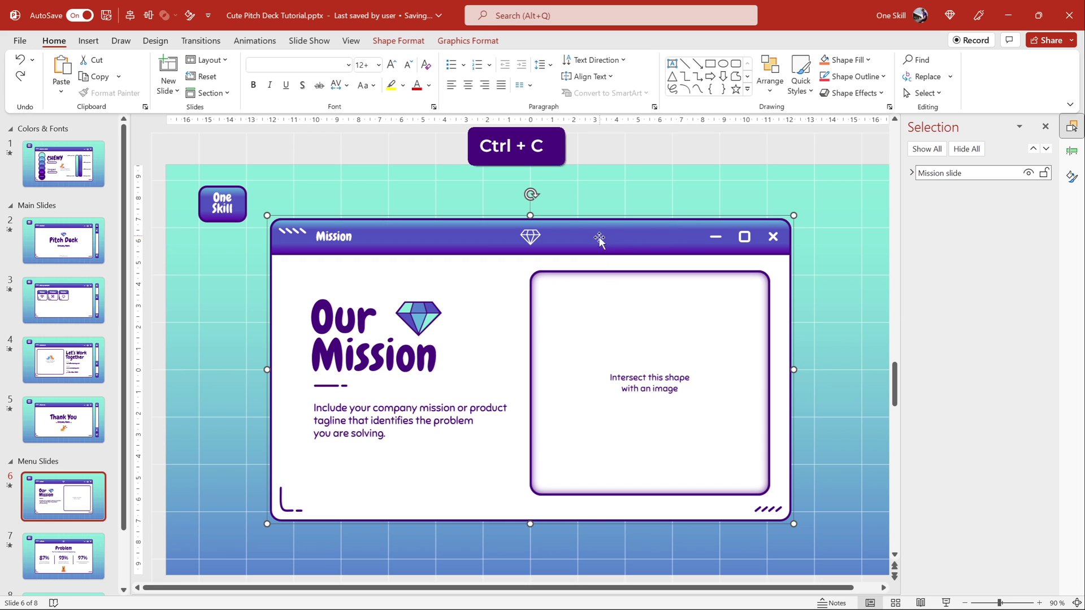
# Paste the Mission window onto the Table of Contents slide and line it up with the contents window
pyautogui.click(63, 300)
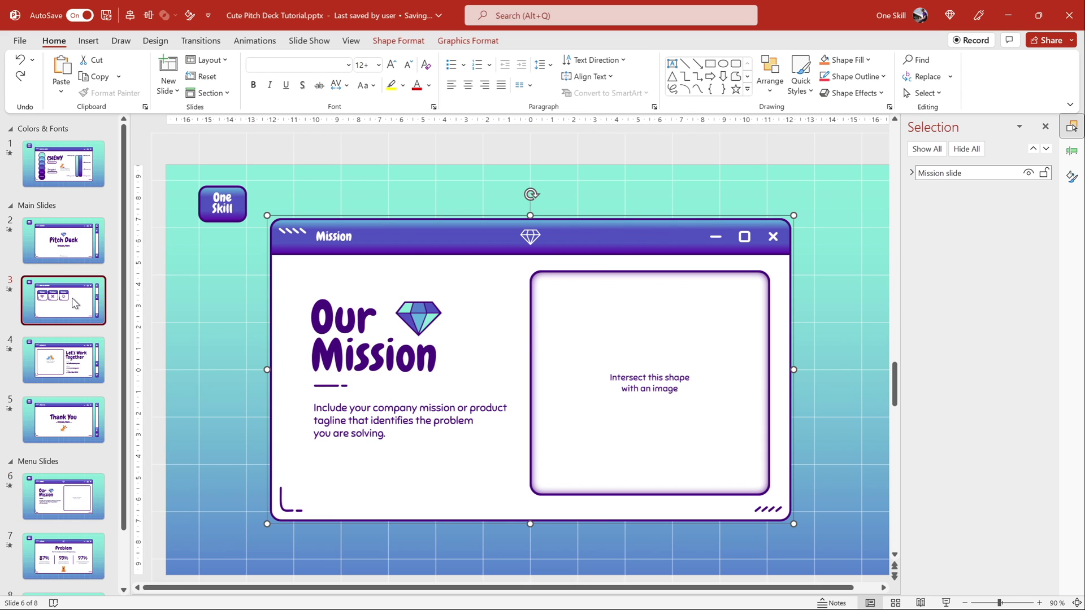
pyautogui.click(1072, 127)
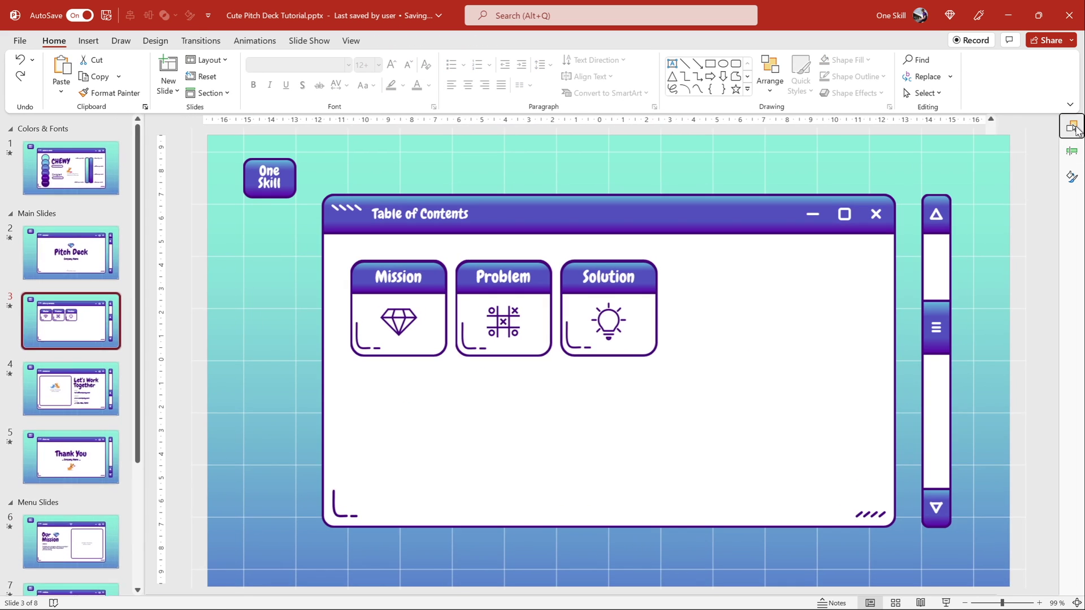
pyautogui.hotkey('ctrl', 'v')
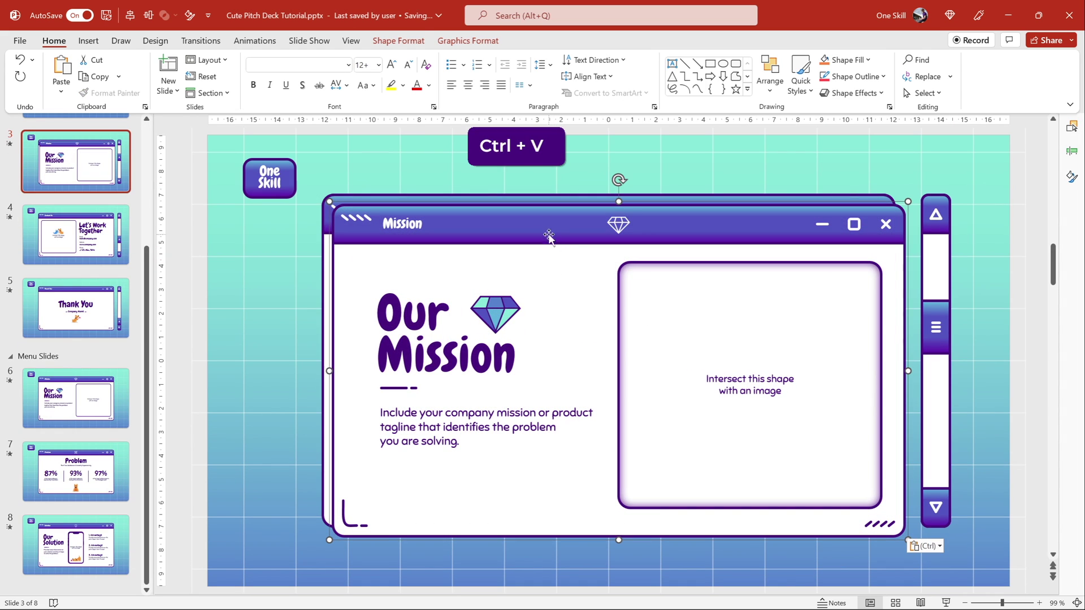
pyautogui.moveTo(546, 221); pyautogui.dragTo(544, 367)
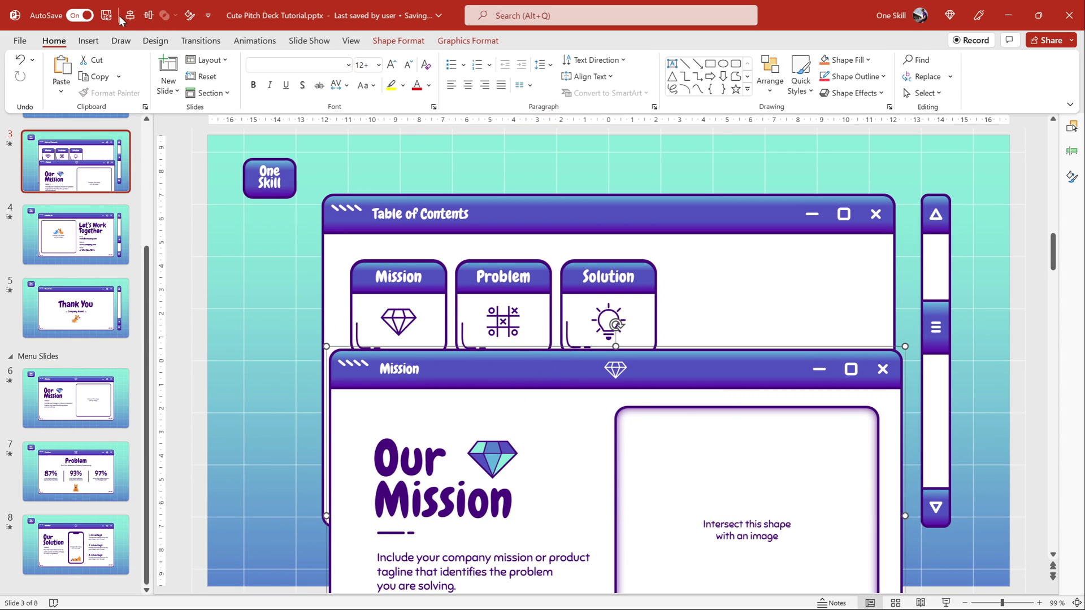
pyautogui.moveTo(720, 384); pyautogui.dragTo(714, 414)
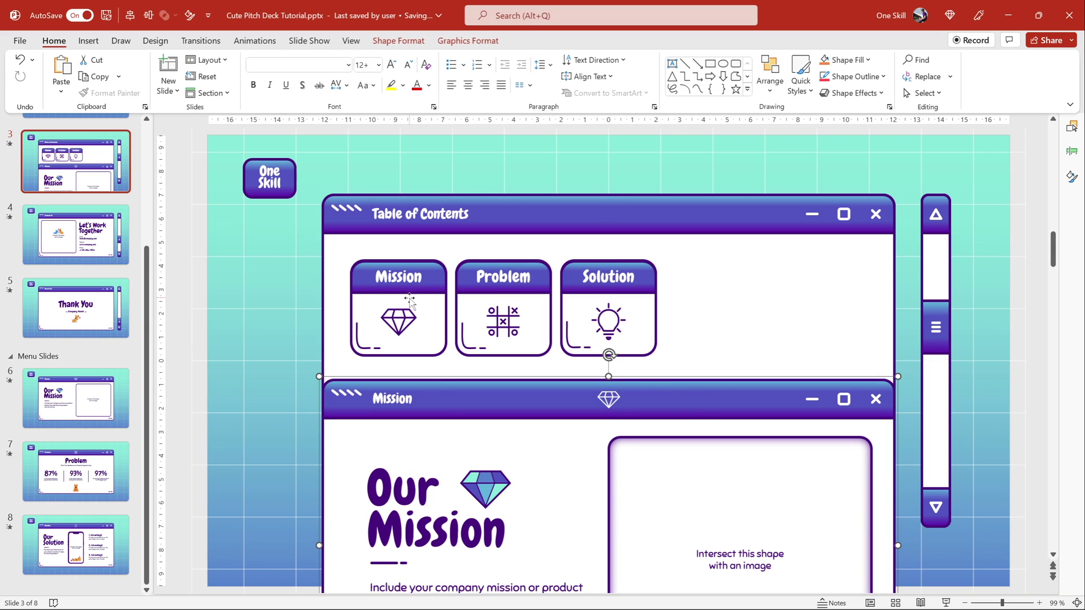
# Reselect the pasted Mission window via the Selection Pane and fine-tune its position over the contents
pyautogui.click(431, 316)
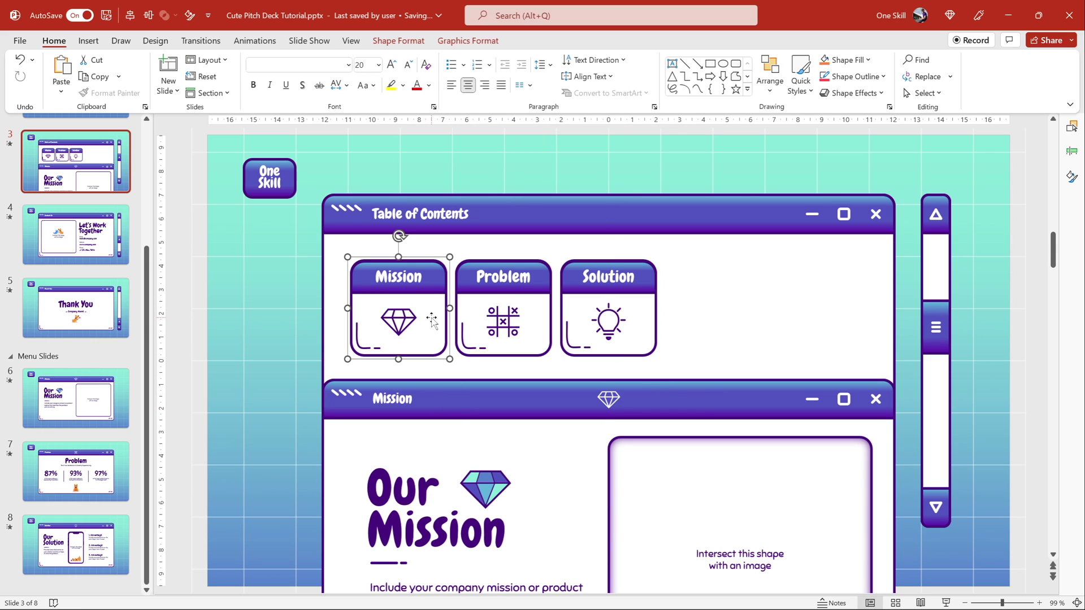
pyautogui.click(1072, 126)
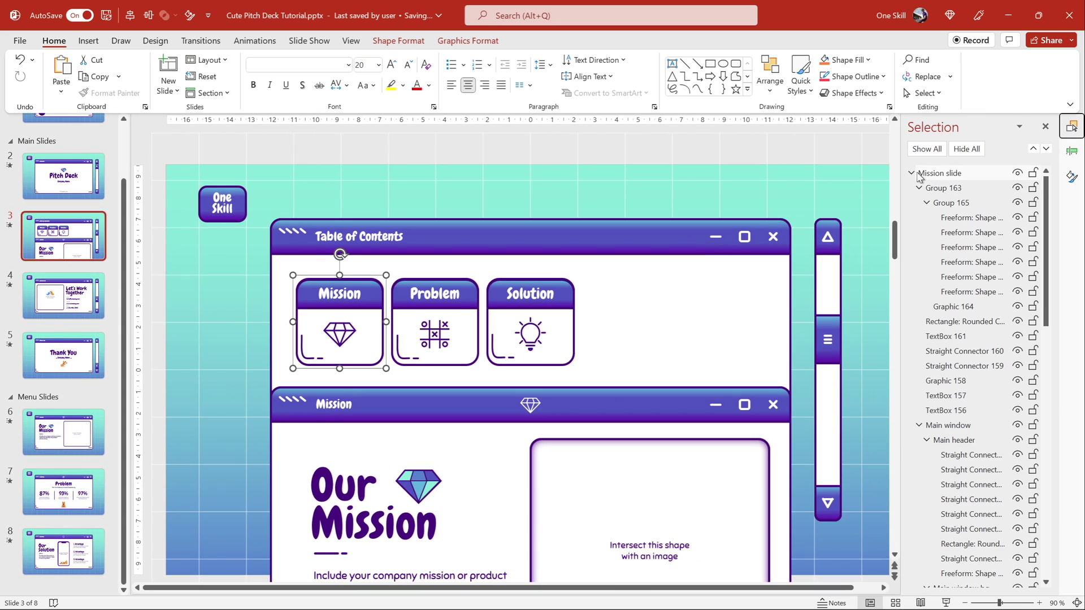
pyautogui.click(668, 401)
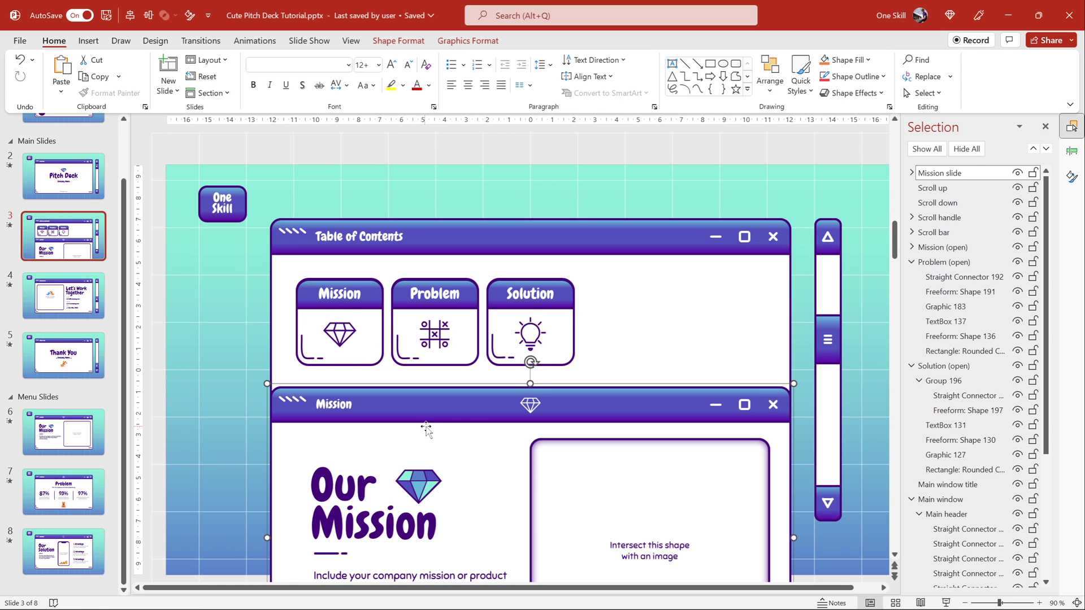
pyautogui.click(1072, 125)
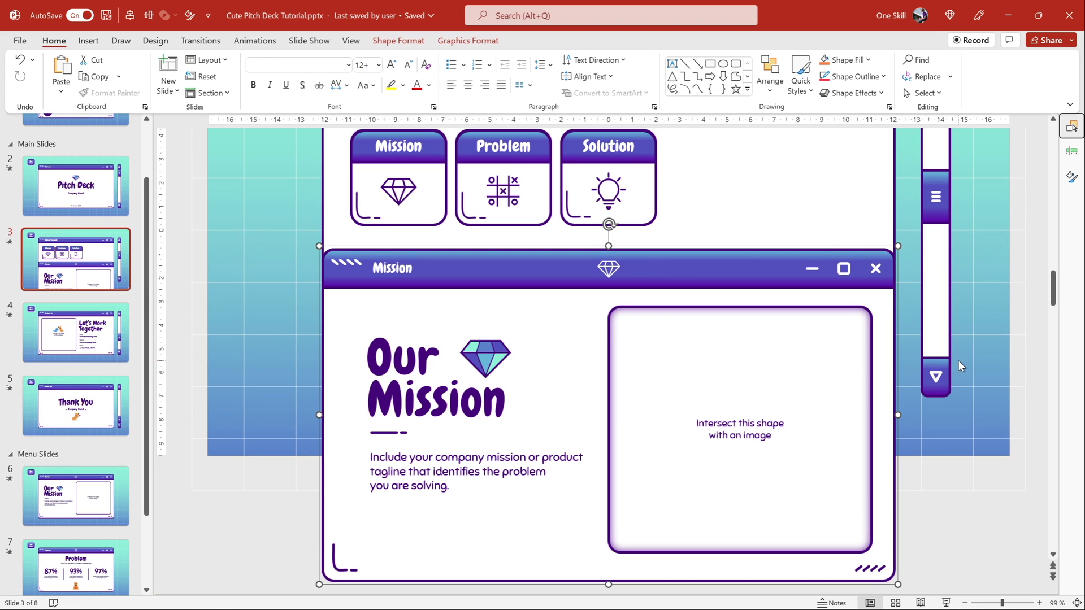
pyautogui.scroll(3, 1063, 301)
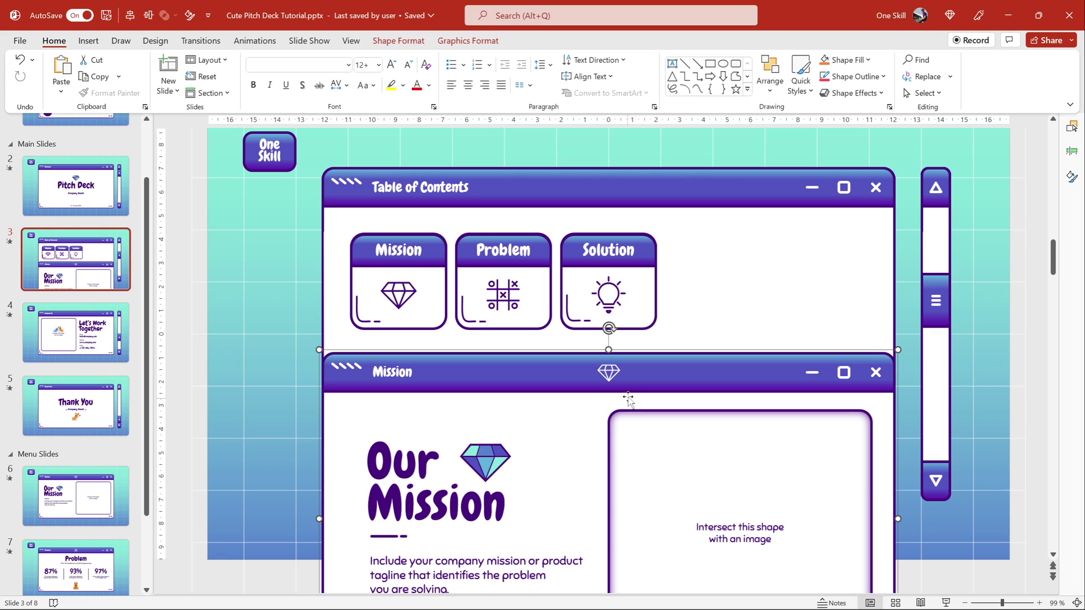
pyautogui.moveTo(613, 381); pyautogui.dragTo(678, 226)
pyautogui.hotkey('ctrl', 'z')
pyautogui.click(206, 222)
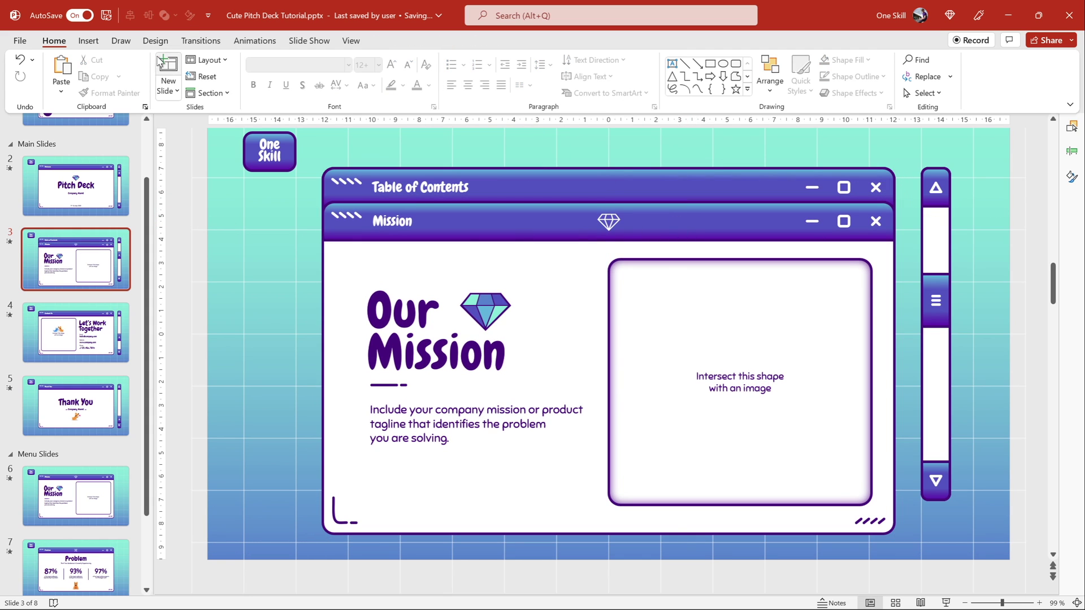
# Draw a horizontal line left of the windows and align it to the window group's top
pyautogui.click(89, 41)
pyautogui.click(212, 79)
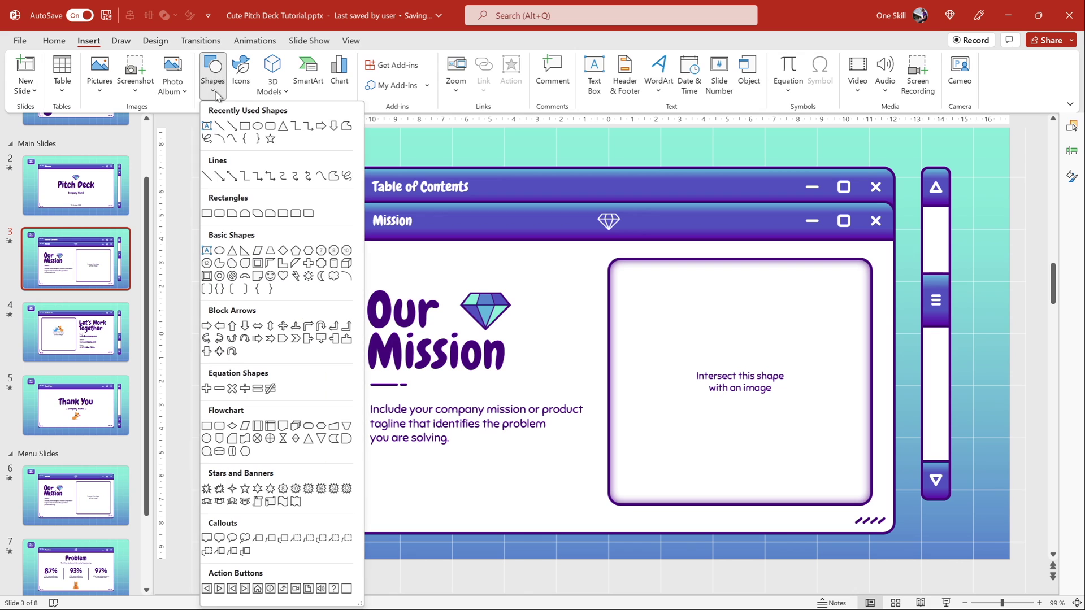
pyautogui.click(237, 129)
pyautogui.moveTo(178, 237); pyautogui.dragTo(268, 236)
pyautogui.keyDown('shift'); pyautogui.click(452, 223); pyautogui.keyUp('shift')
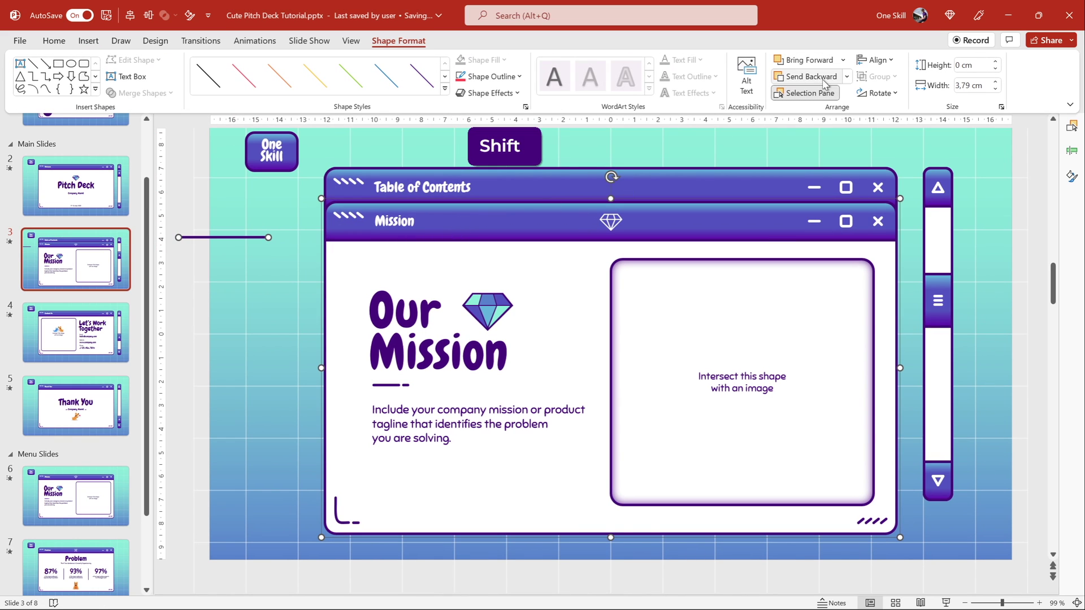
pyautogui.click(876, 60)
pyautogui.click(898, 135)
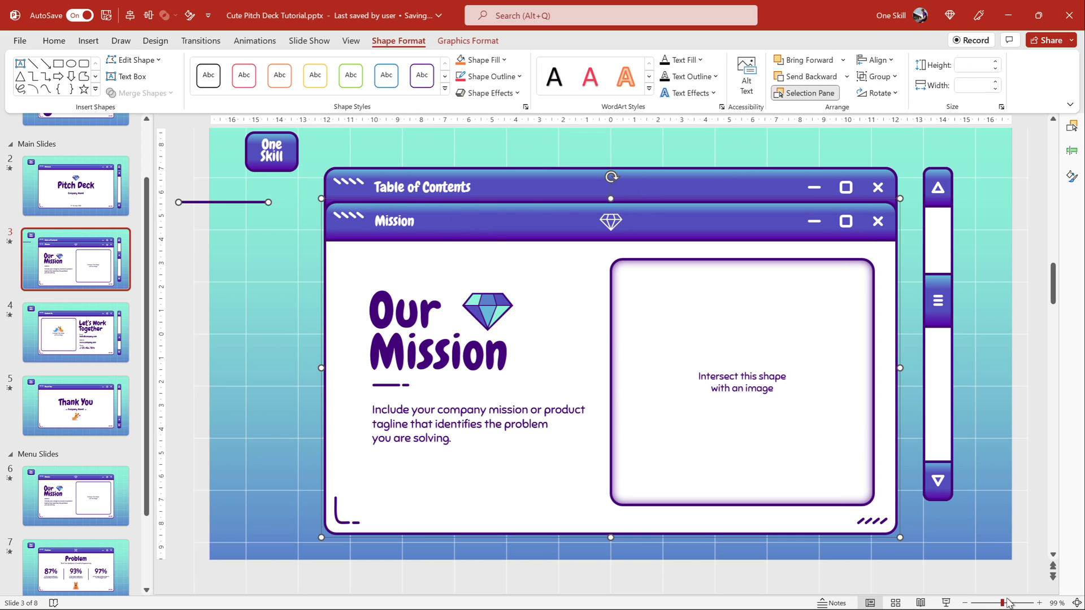
# Zoom out, nudge the short purple line further left, and select the Mission window group
pyautogui.moveTo(1003, 604); pyautogui.dragTo(995, 603)
pyautogui.click(245, 277)
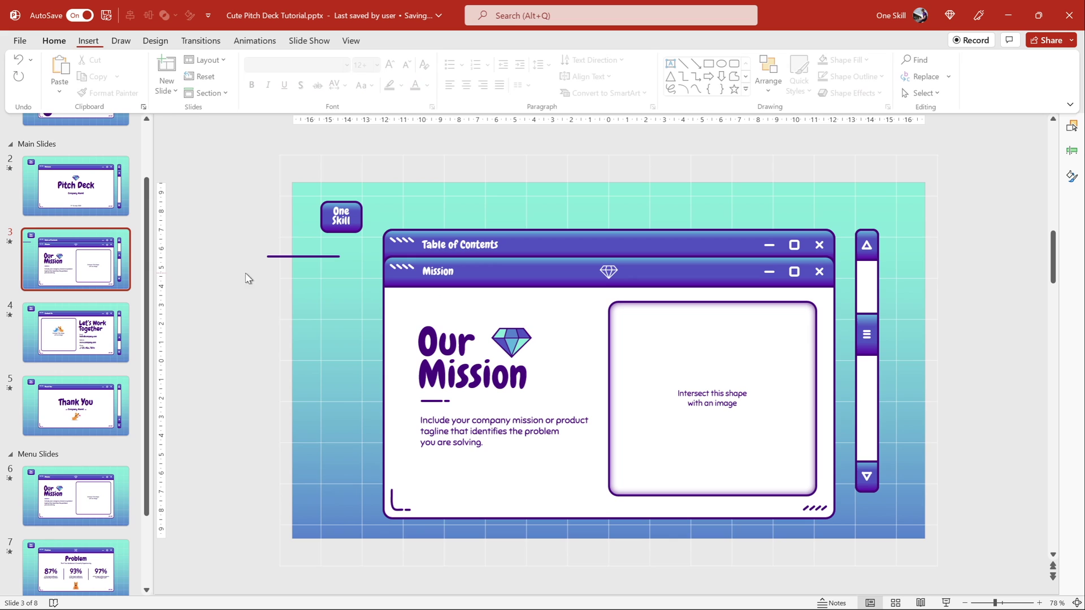
pyautogui.click(306, 257)
pyautogui.moveTo(306, 257); pyautogui.dragTo(306, 256)
pyautogui.click(276, 291)
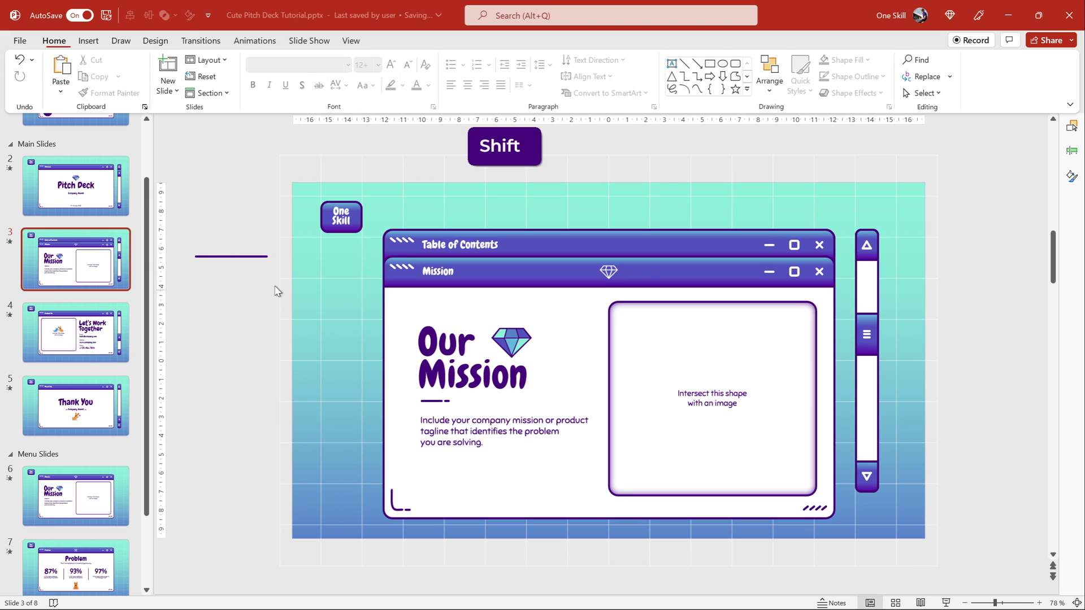
pyautogui.click(501, 277)
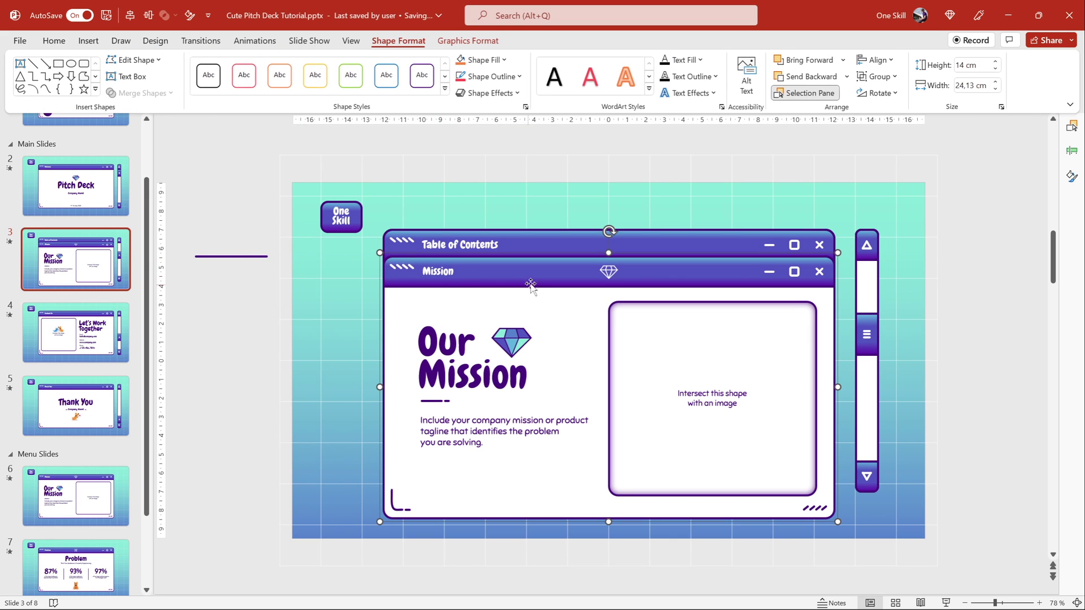
pyautogui.click(271, 42)
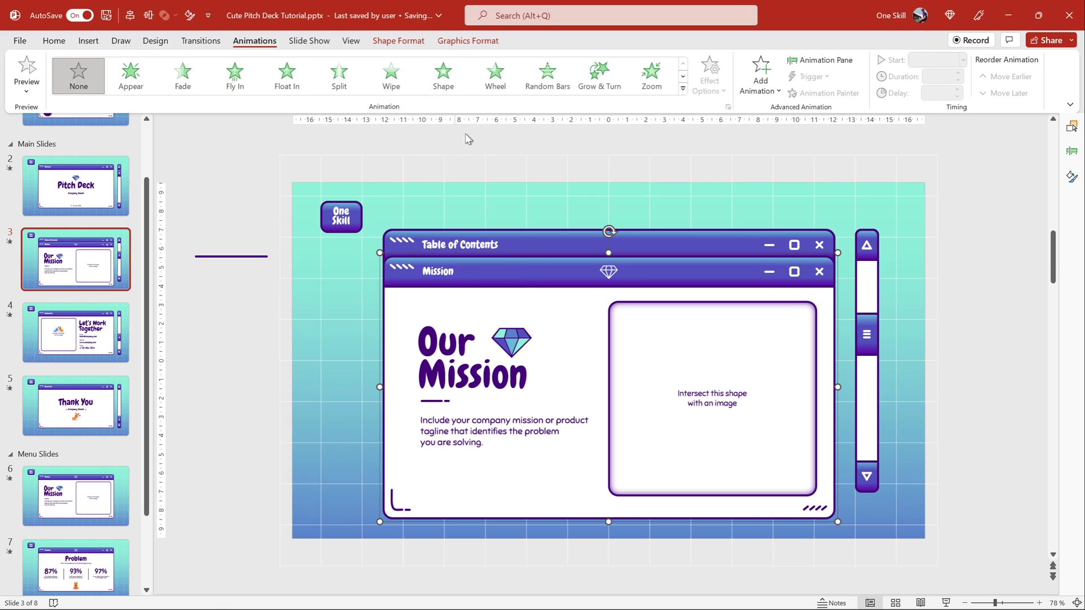
# Apply a leftward Lines motion path to the Mission window, ending off the slide's left edge
pyautogui.click(759, 85)
pyautogui.scroll(-3, 960, 254)
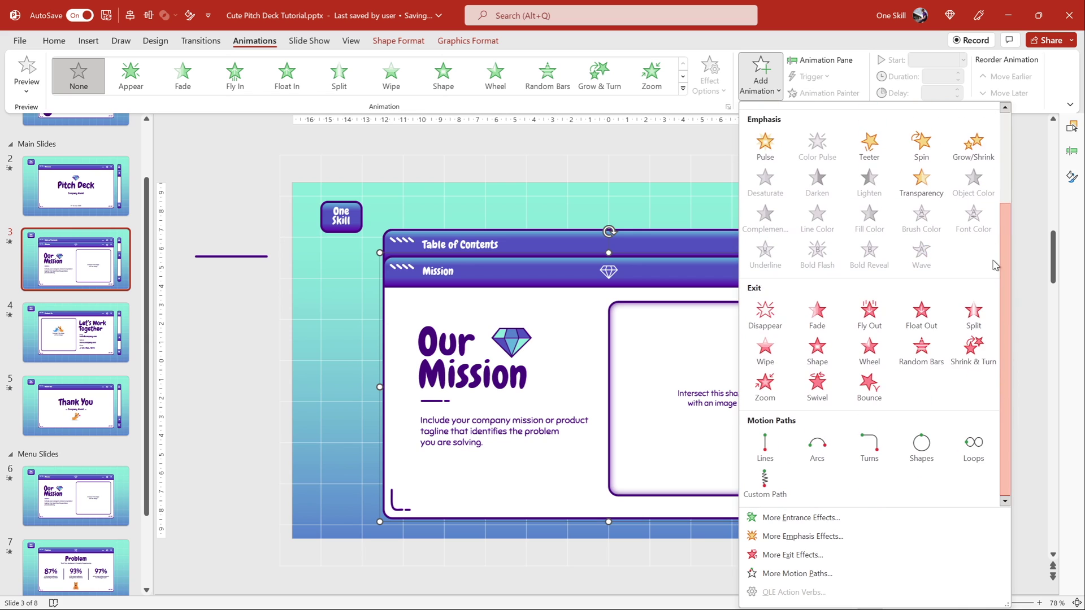
pyautogui.click(765, 450)
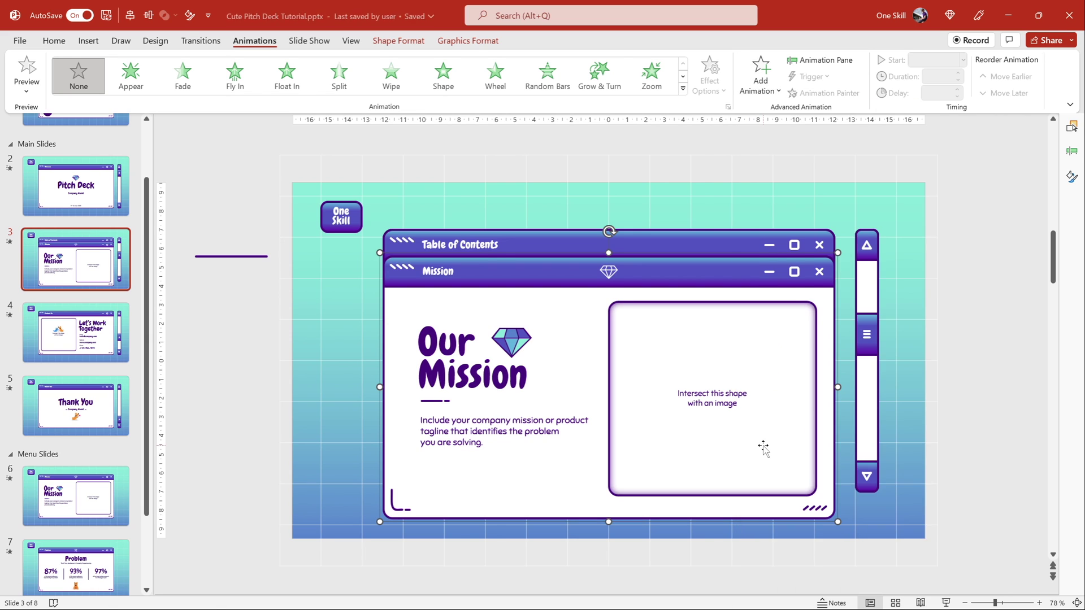
pyautogui.click(713, 85)
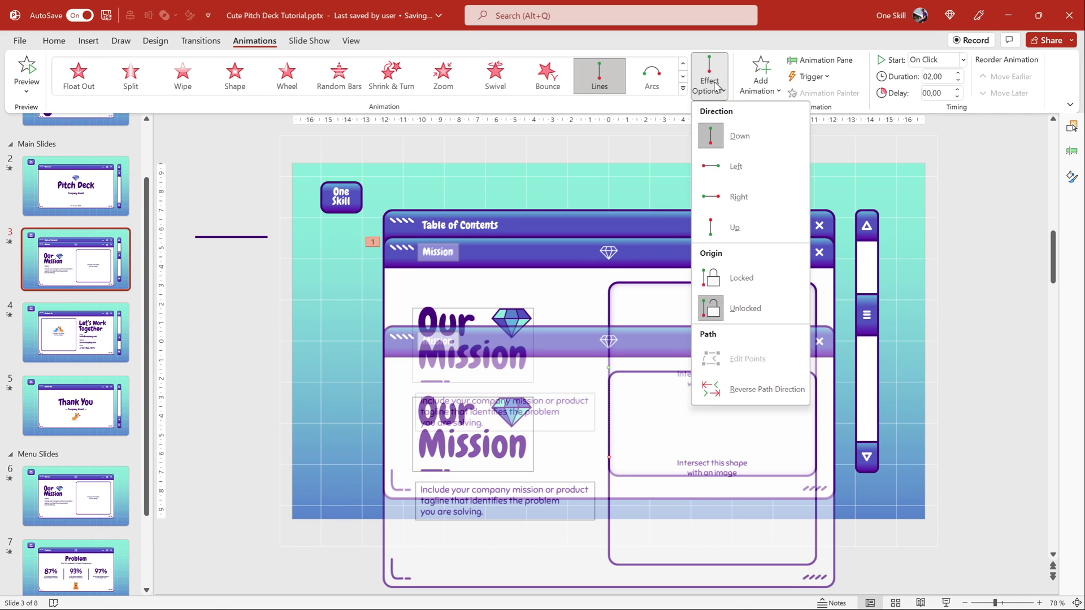
pyautogui.click(749, 166)
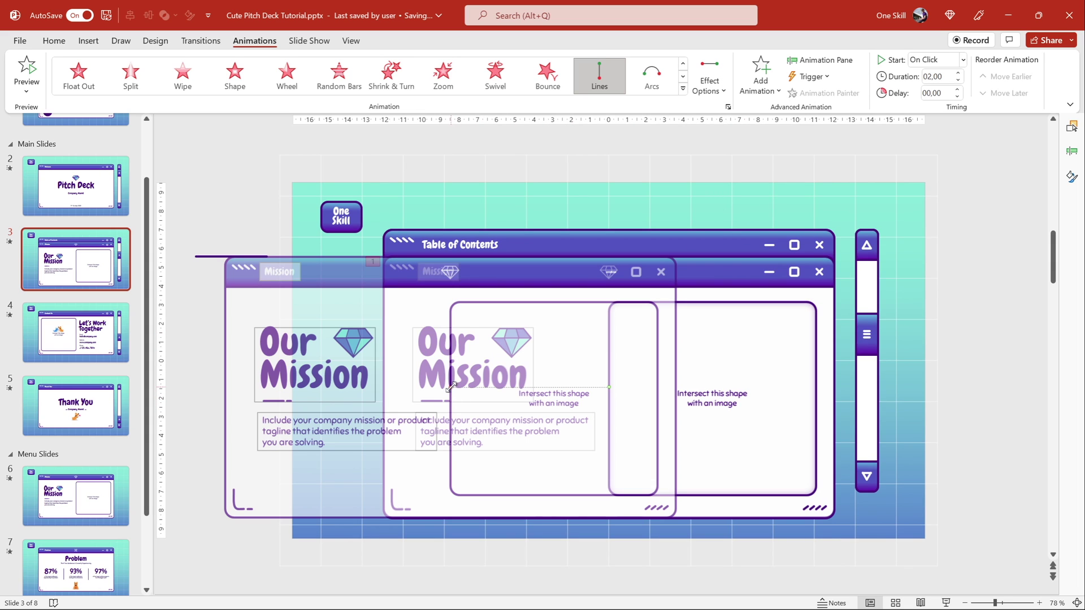
pyautogui.moveTo(451, 388); pyautogui.dragTo(54, 393)
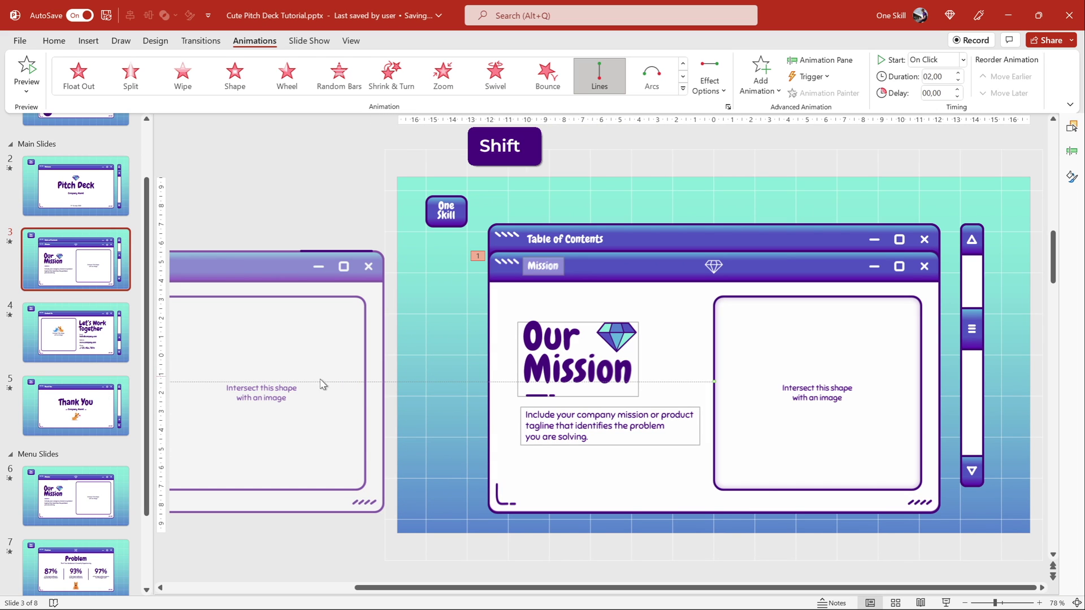
pyautogui.moveTo(995, 604); pyautogui.dragTo(988, 604)
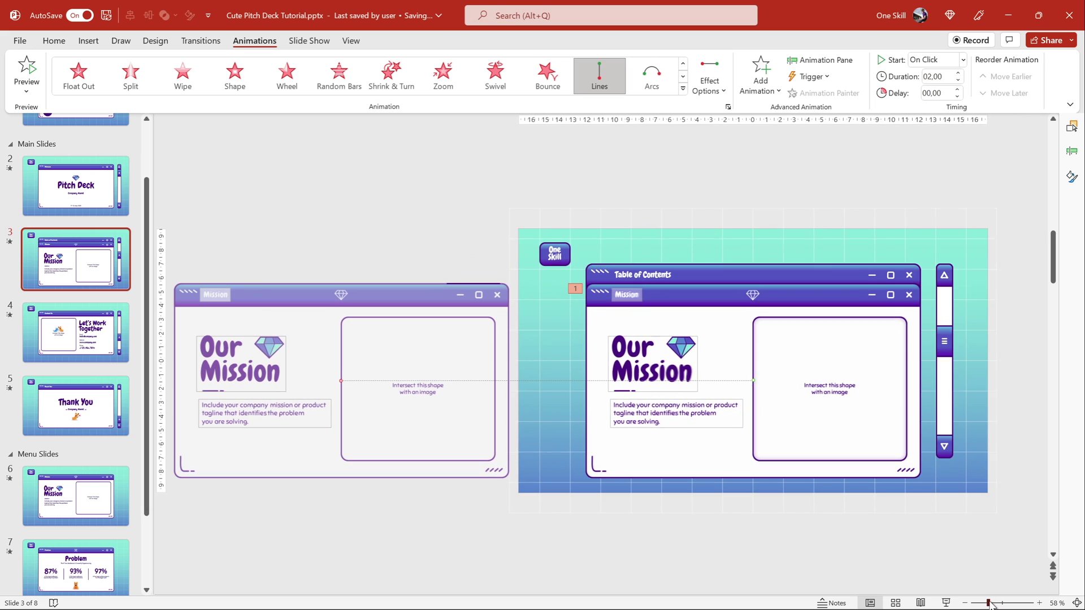
pyautogui.click(1072, 152)
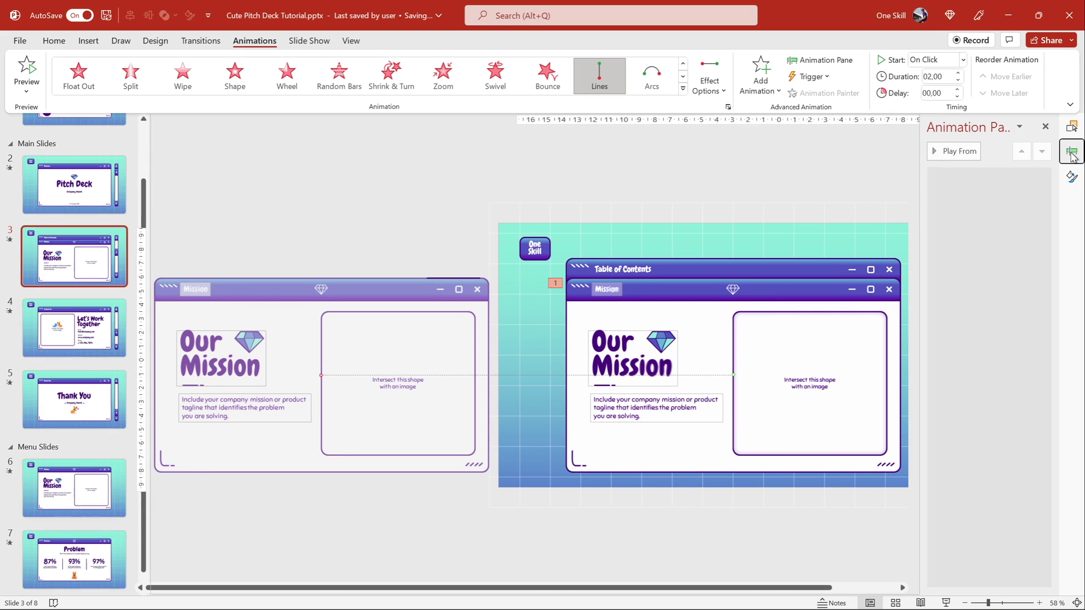
# Reverse the Lines path direction so the window slides in from the left, with a 1-second duration
pyautogui.click(969, 156)
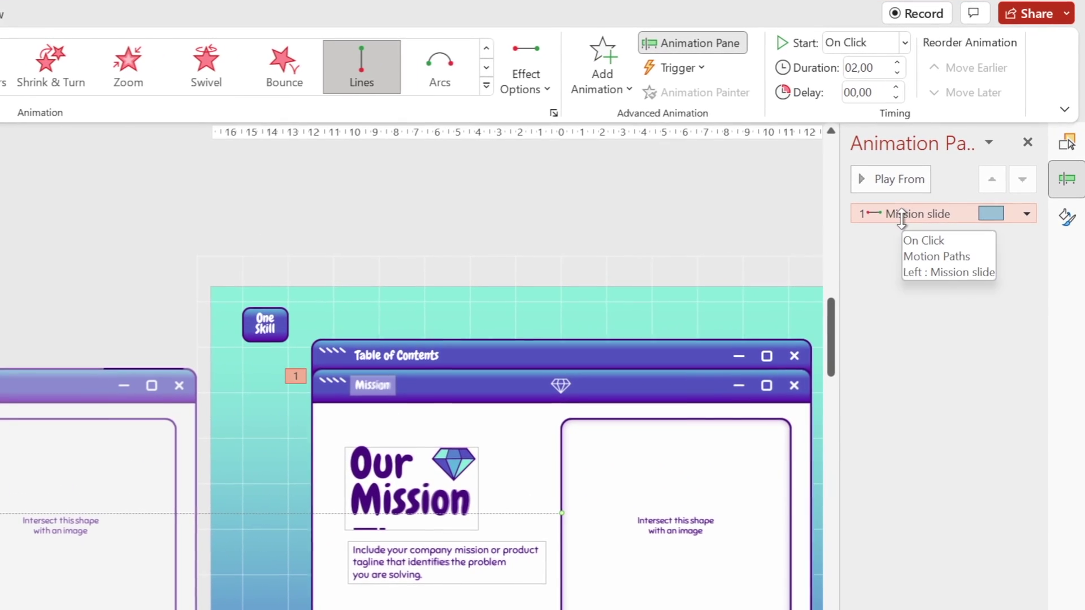
pyautogui.click(526, 79)
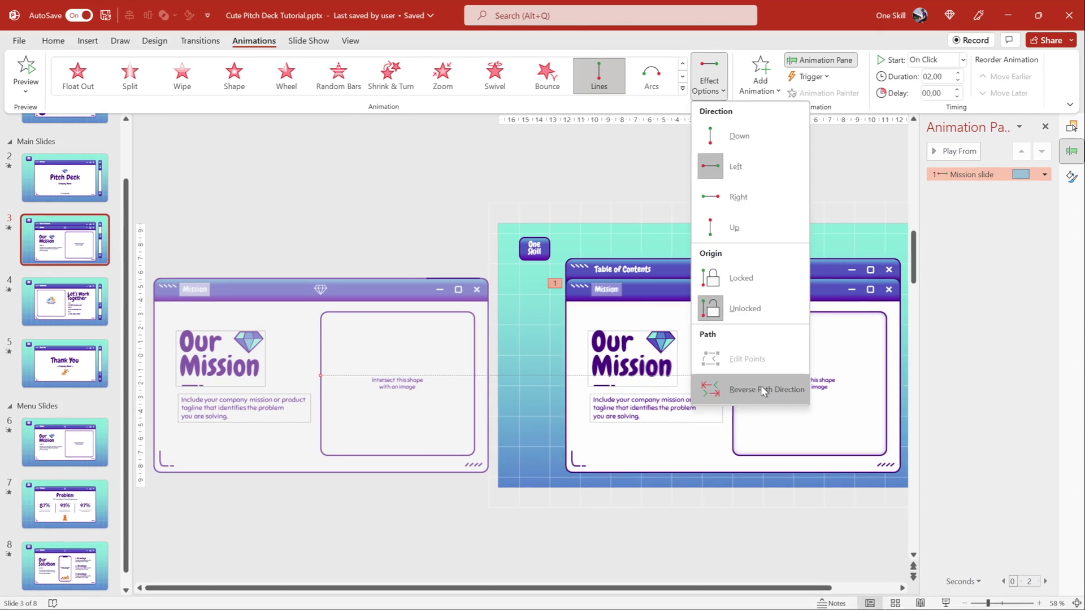
pyautogui.click(601, 531)
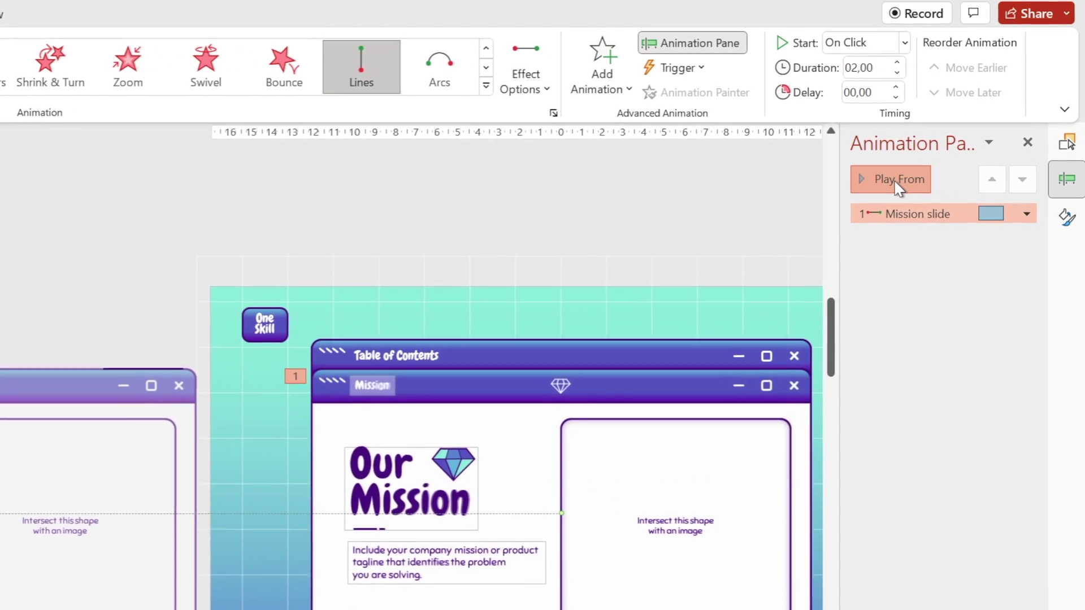
pyautogui.click(895, 180)
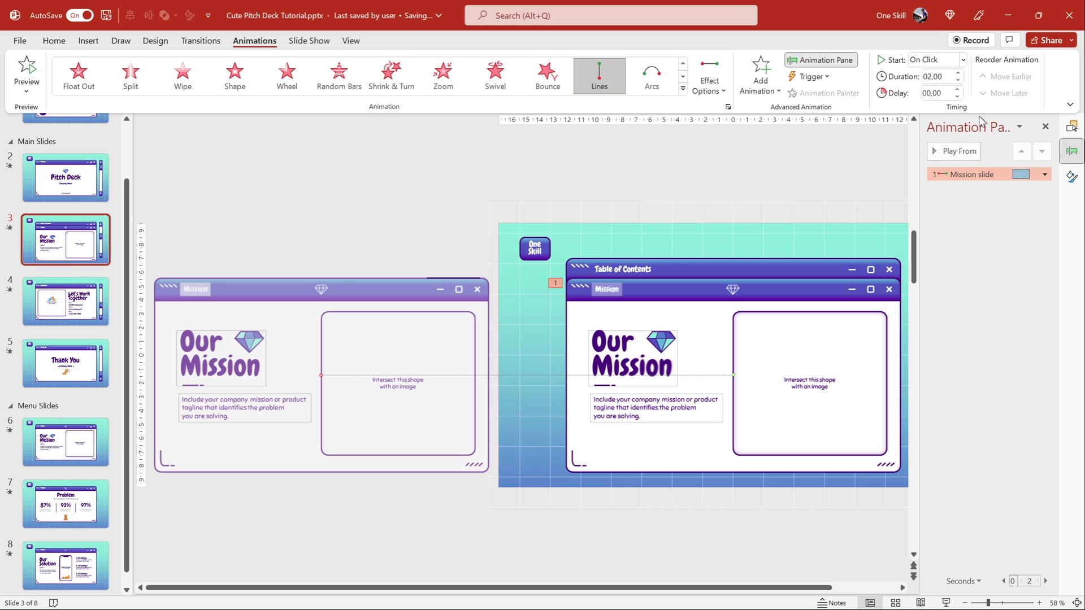
pyautogui.write('1')
pyautogui.press('Return')
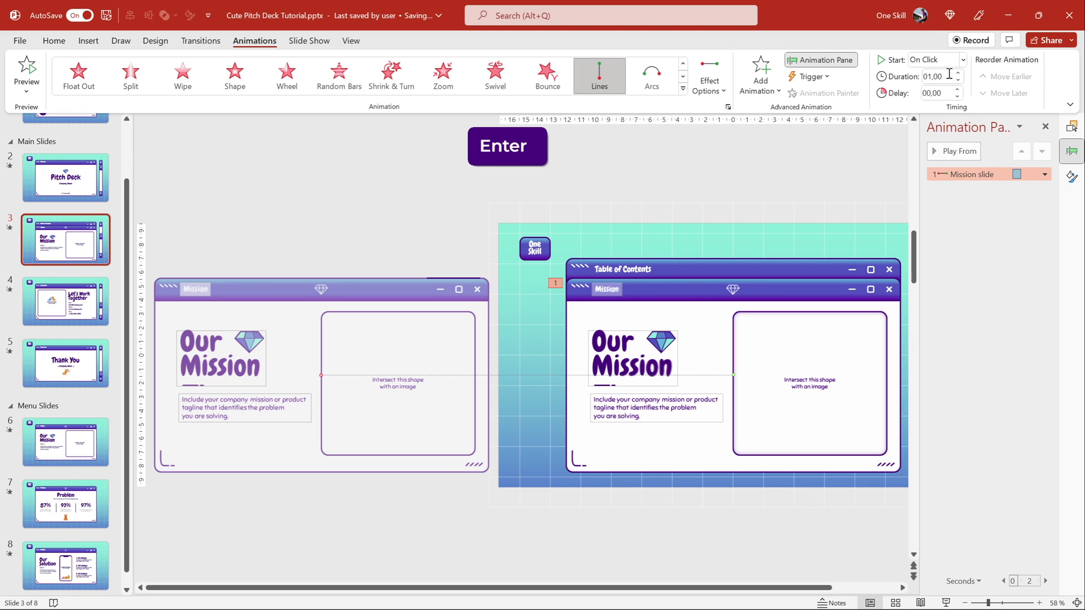
# Set the slide-in's Smooth start to 0 sec and Smooth end to 1 sec, then preview it
pyautogui.doubleClick(961, 174)
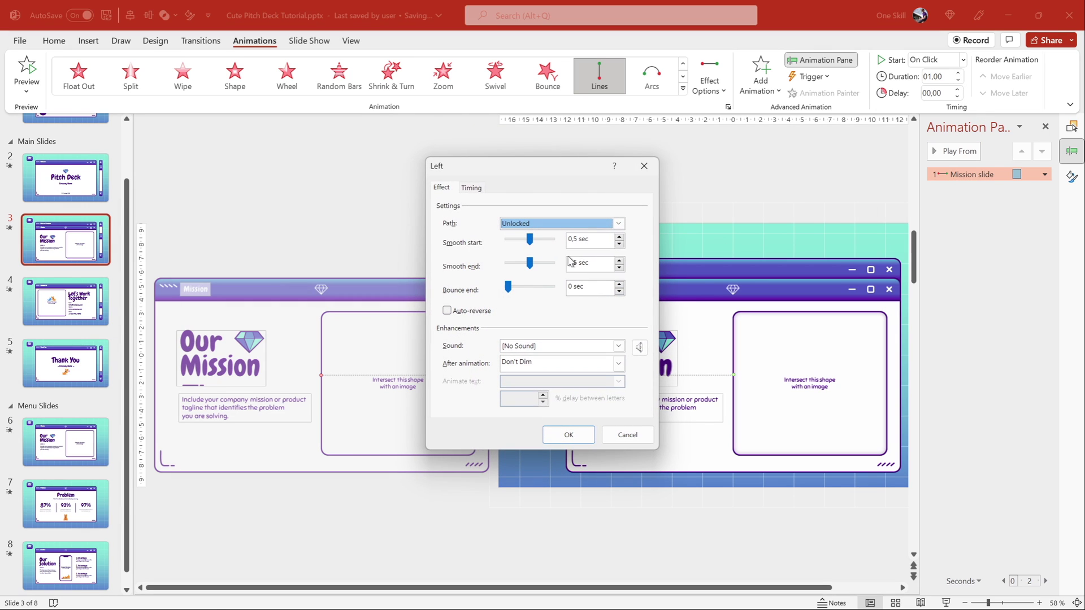
pyautogui.moveTo(530, 263); pyautogui.dragTo(574, 265)
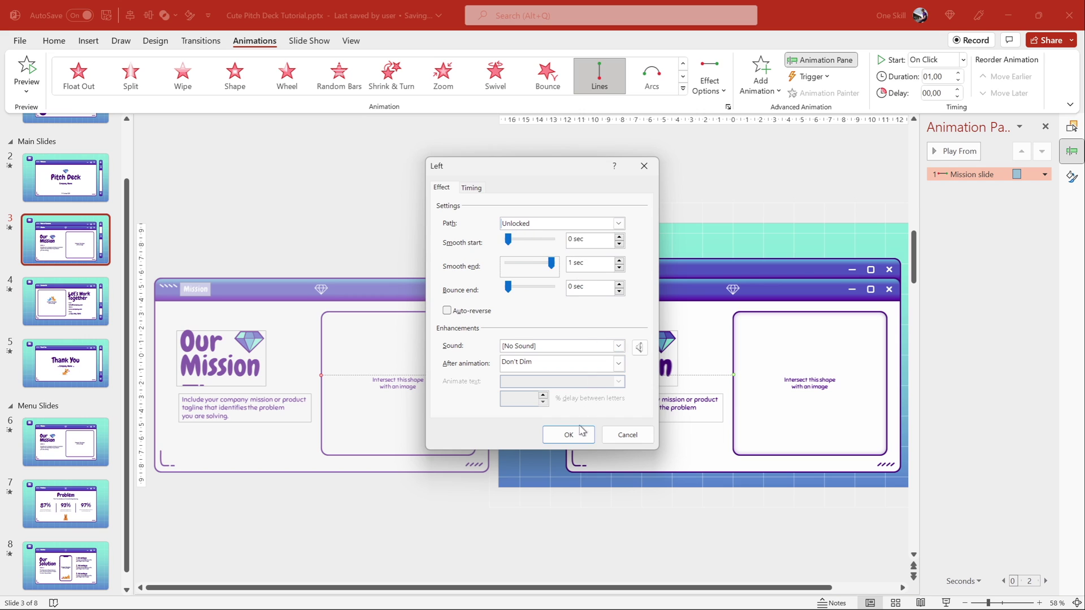
pyautogui.click(569, 434)
pyautogui.click(955, 153)
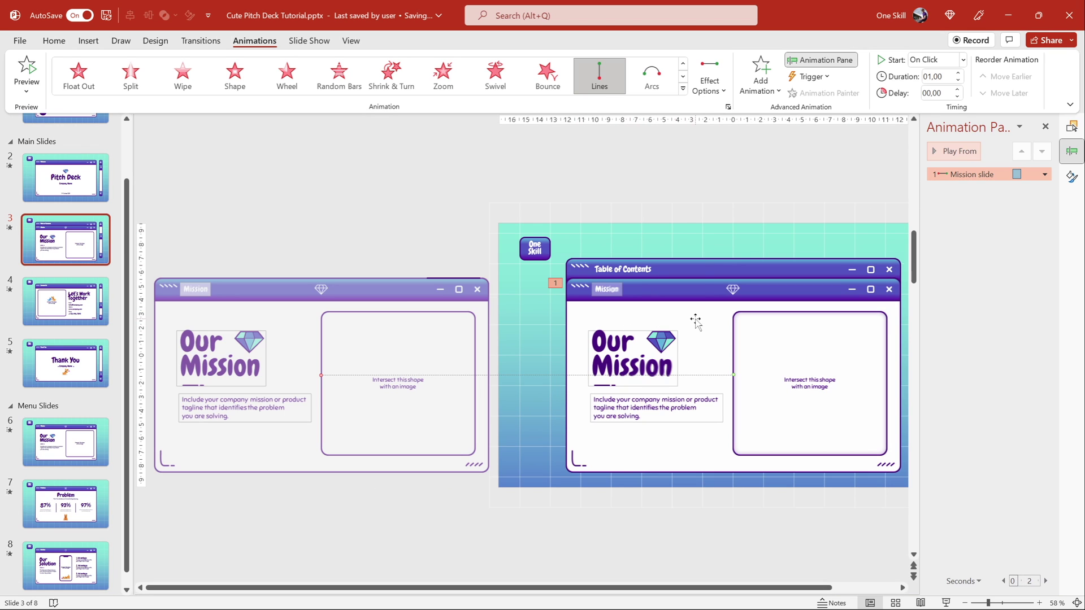
pyautogui.click(696, 321)
pyautogui.moveTo(598, 296); pyautogui.dragTo(598, 390)
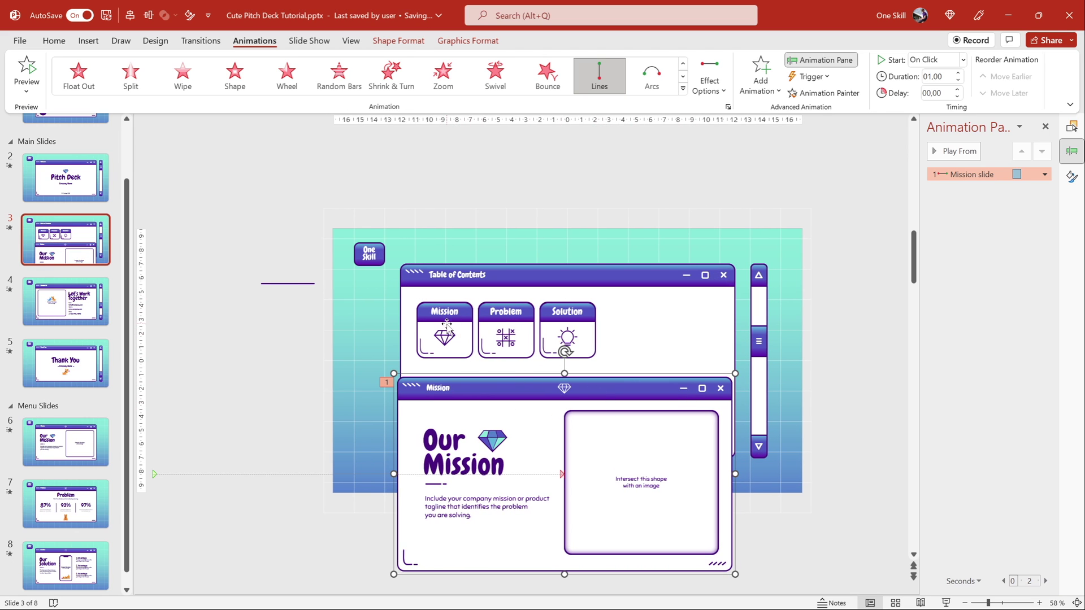
pyautogui.hotkey('ctrl', 'z')
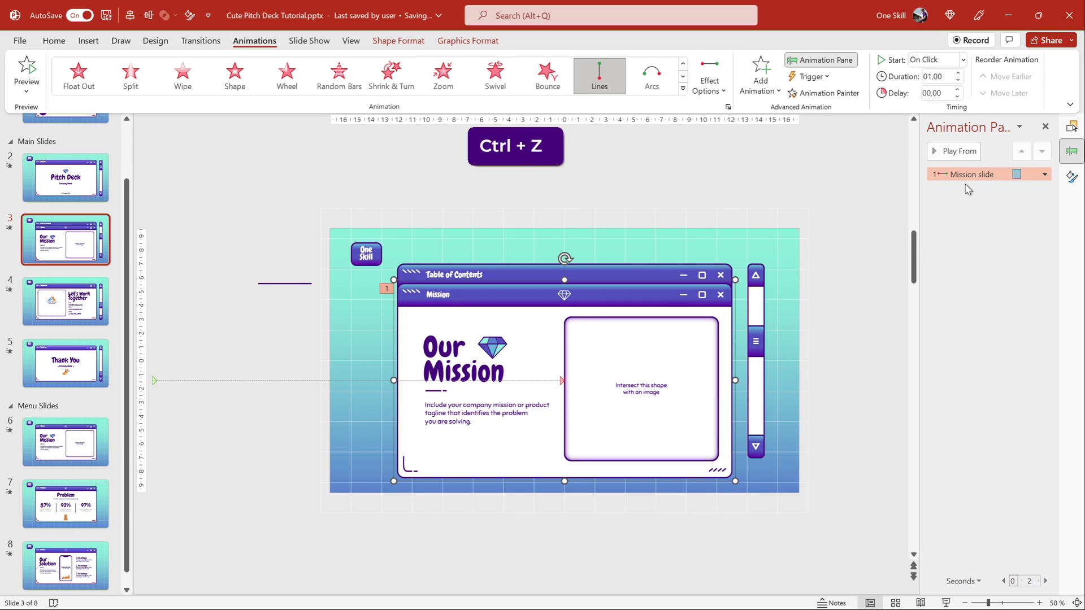
# Set the slide-in trigger to On Click of Mission (open), then exit the test slide show
pyautogui.click(826, 77)
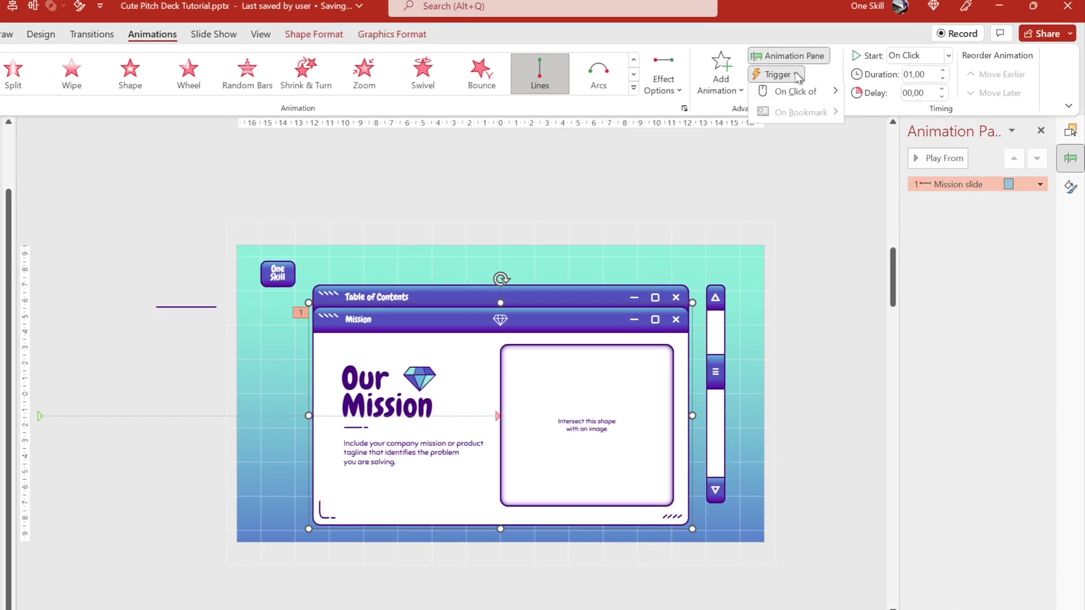
pyautogui.moveTo(808, 92)
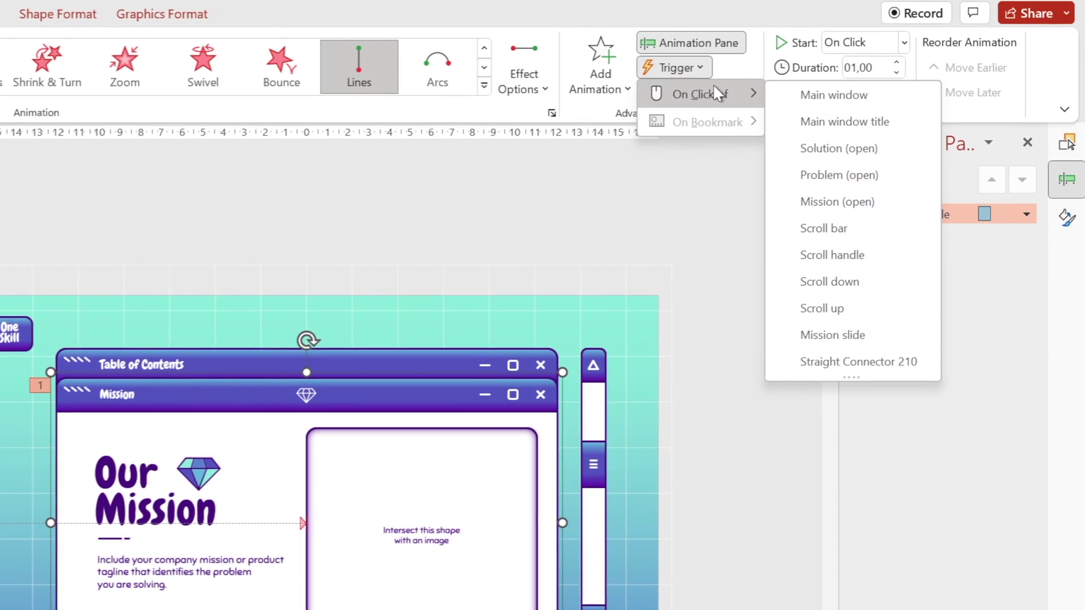
pyautogui.click(858, 205)
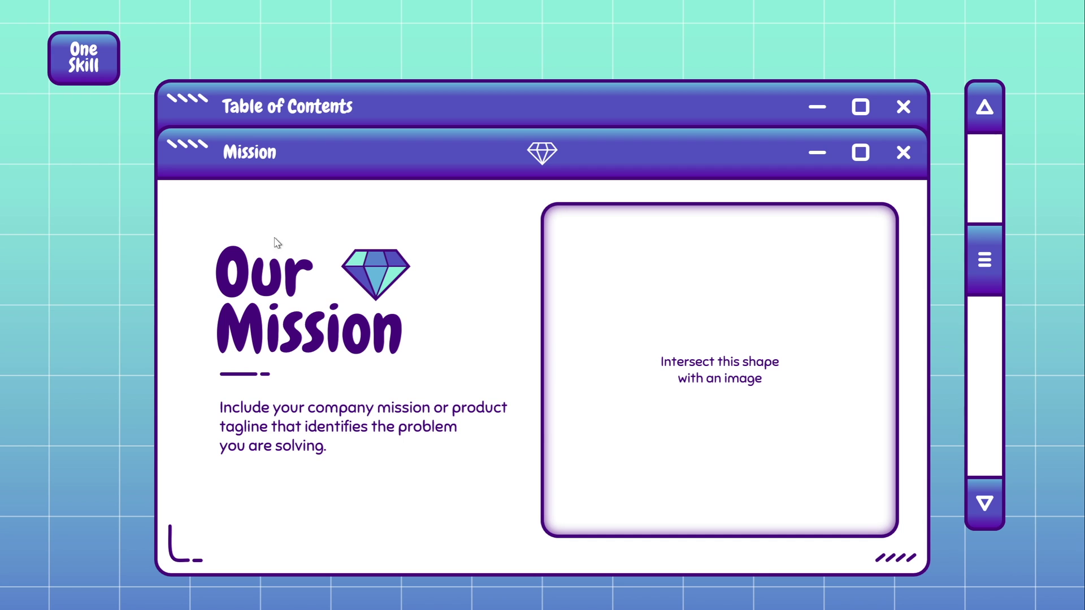
pyautogui.press('Escape')
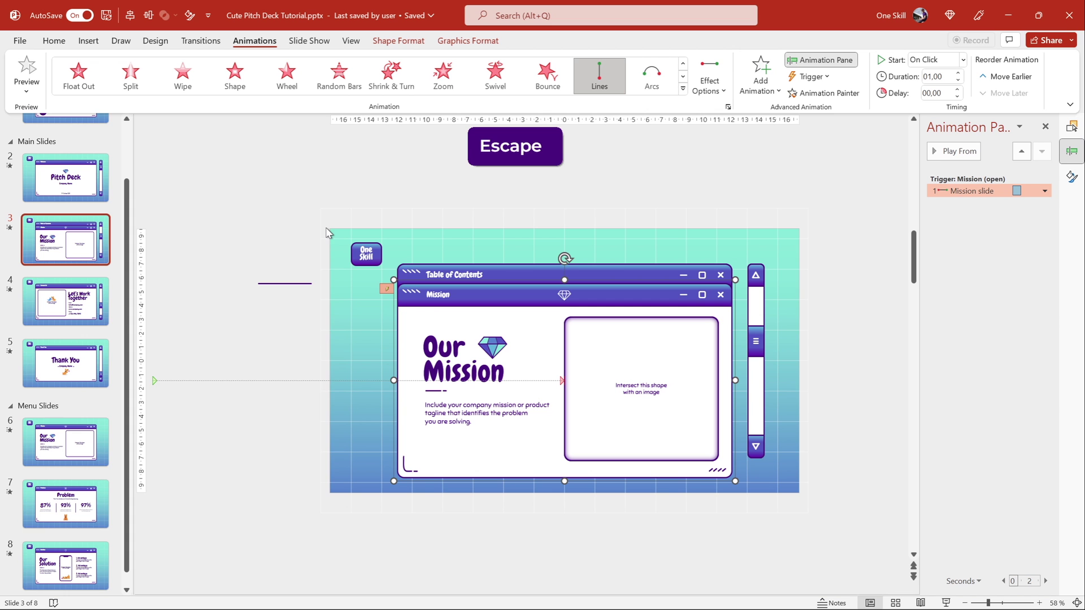
pyautogui.moveTo(542, 314); pyautogui.dragTo(390, 185)
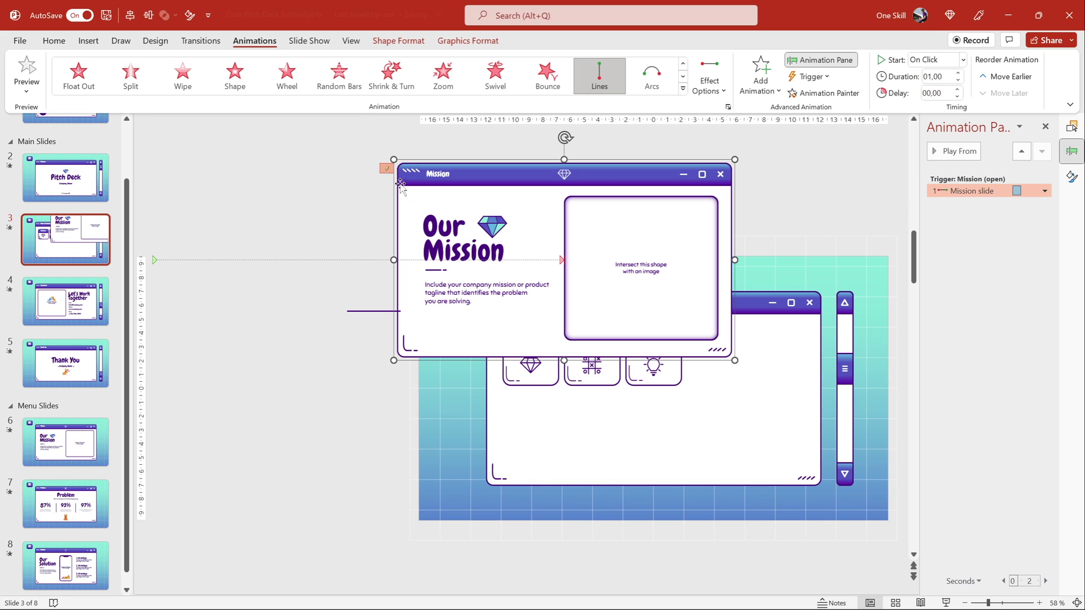
pyautogui.moveTo(538, 210); pyautogui.dragTo(503, 421)
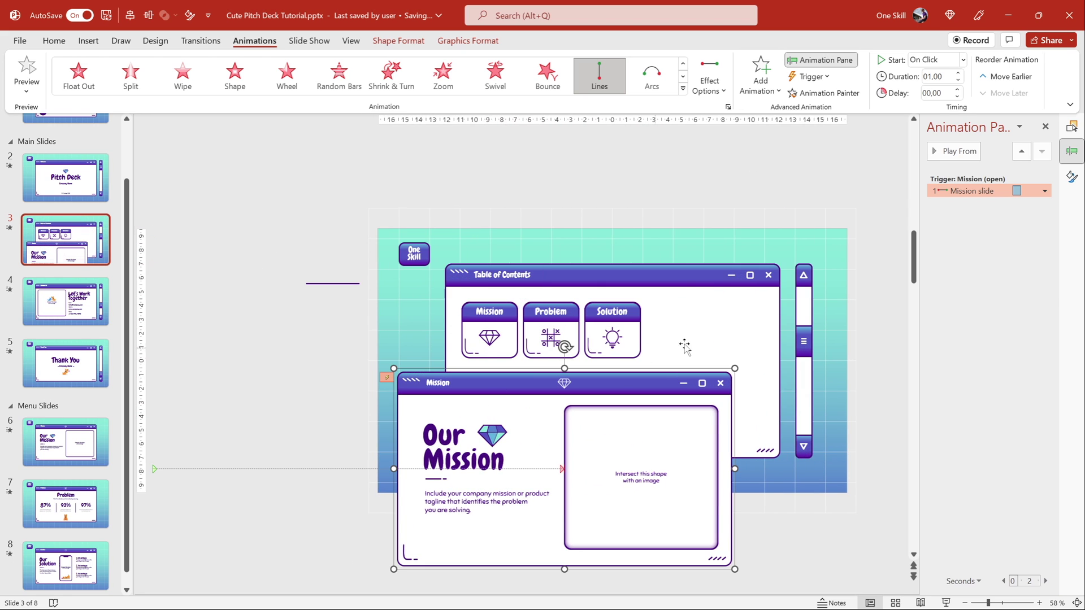
pyautogui.click(949, 151)
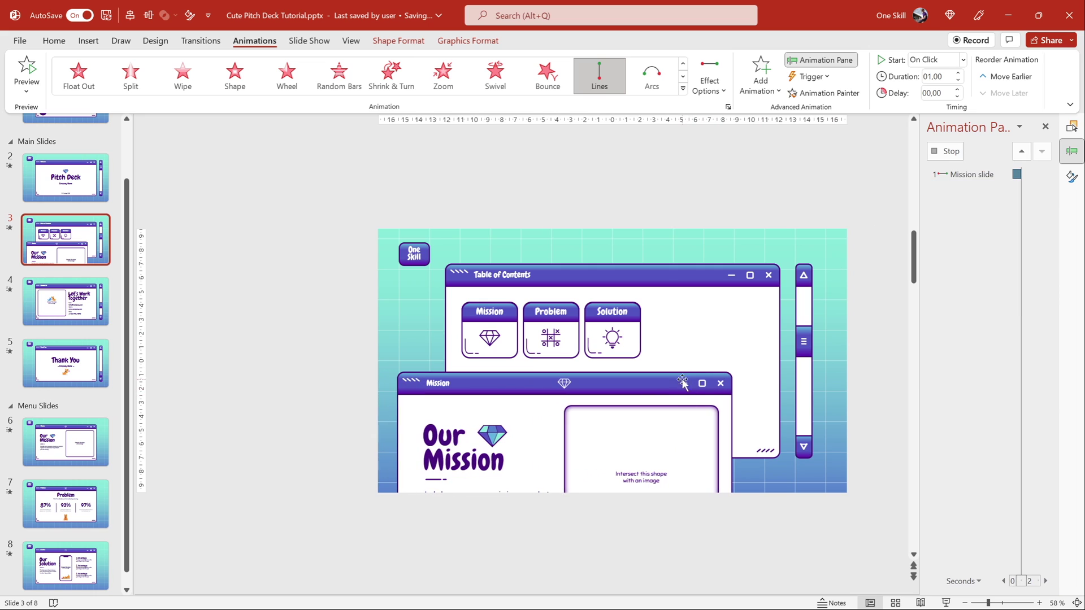
pyautogui.hotkey('ctrl', 'z')
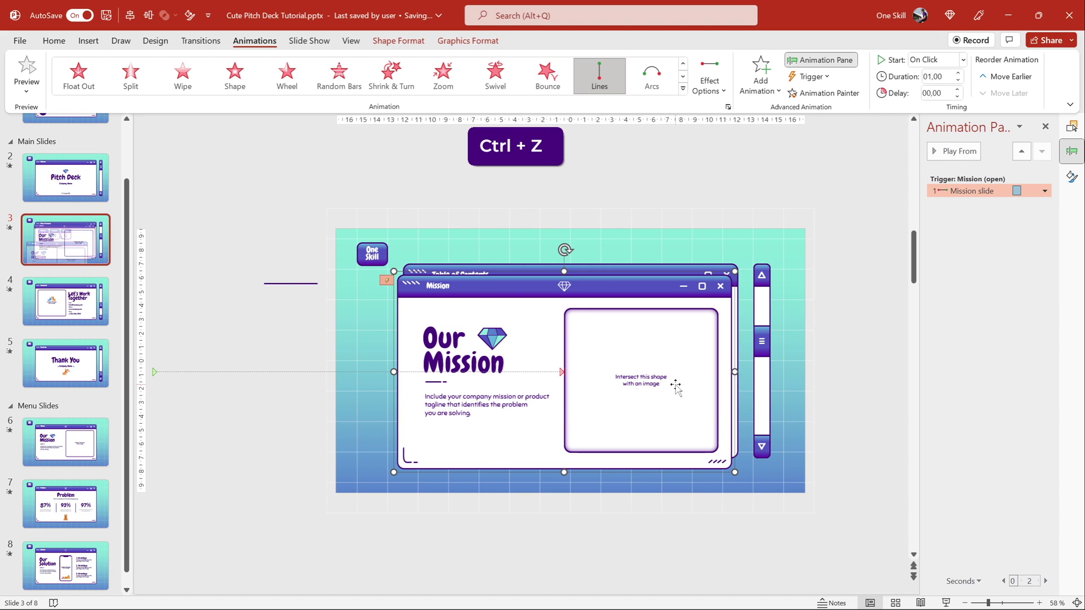
pyautogui.hotkey('ctrl', 'z')
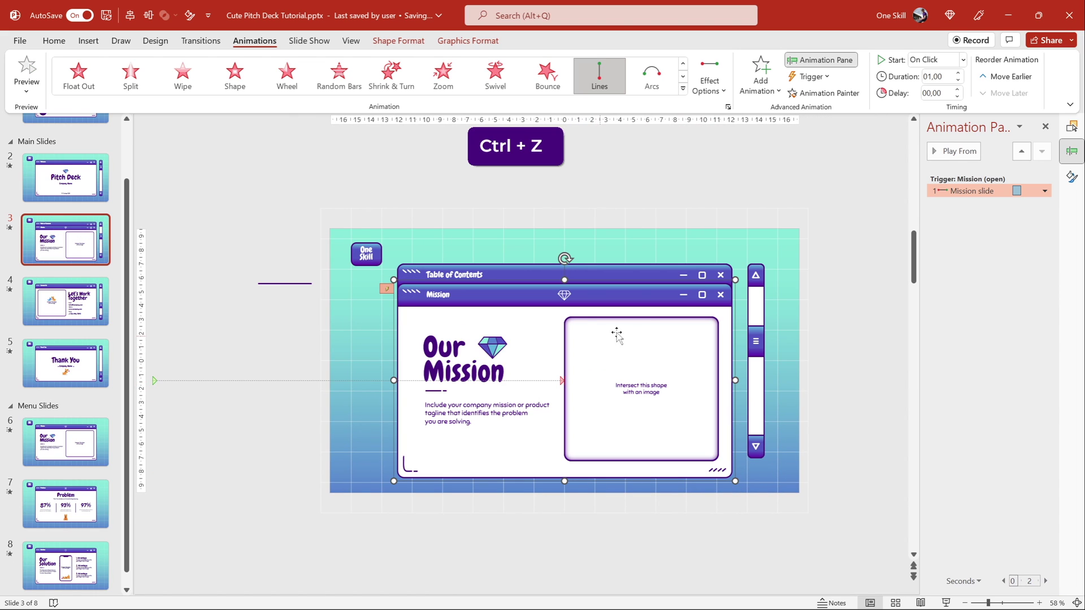
# Lock the motion path's origin and Shift-drag the Mission window below the slide
pyautogui.click(713, 89)
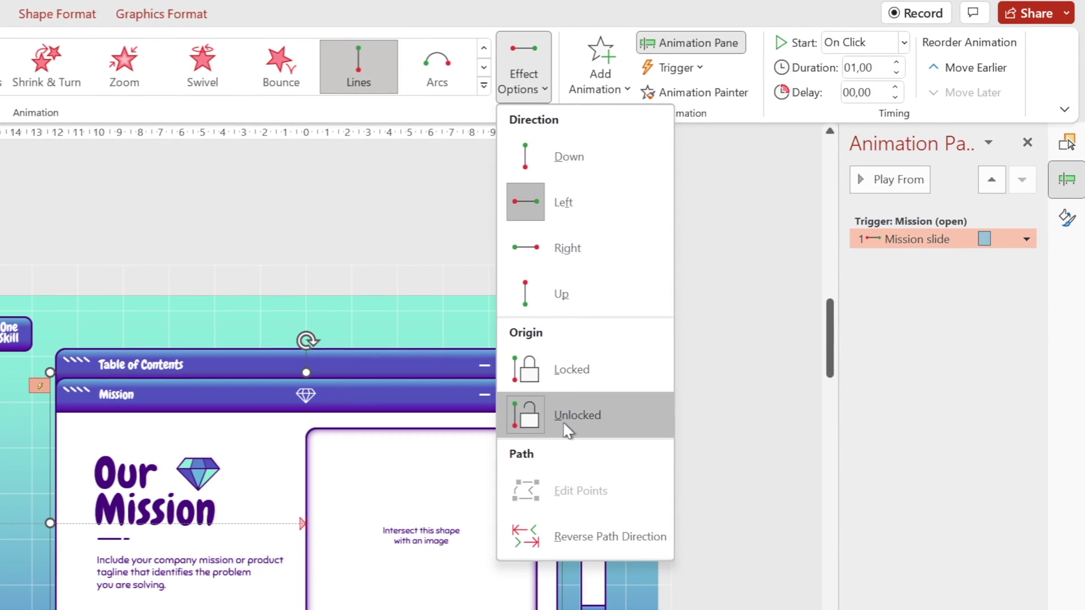
pyautogui.click(586, 373)
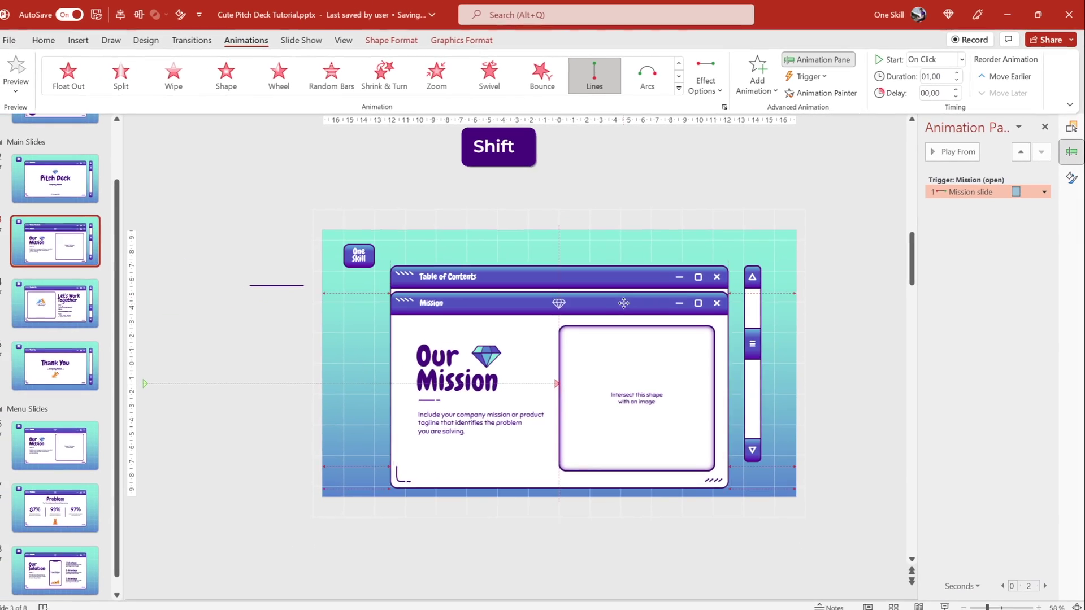
pyautogui.moveTo(527, 352); pyautogui.dragTo(526, 608)
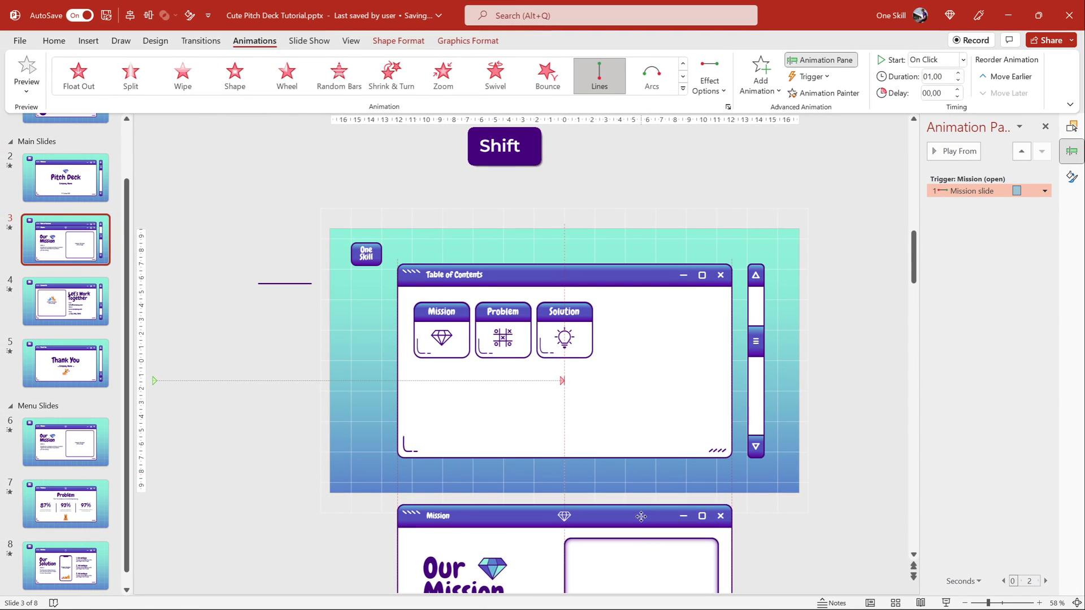
pyautogui.scroll(-2, 445, 499)
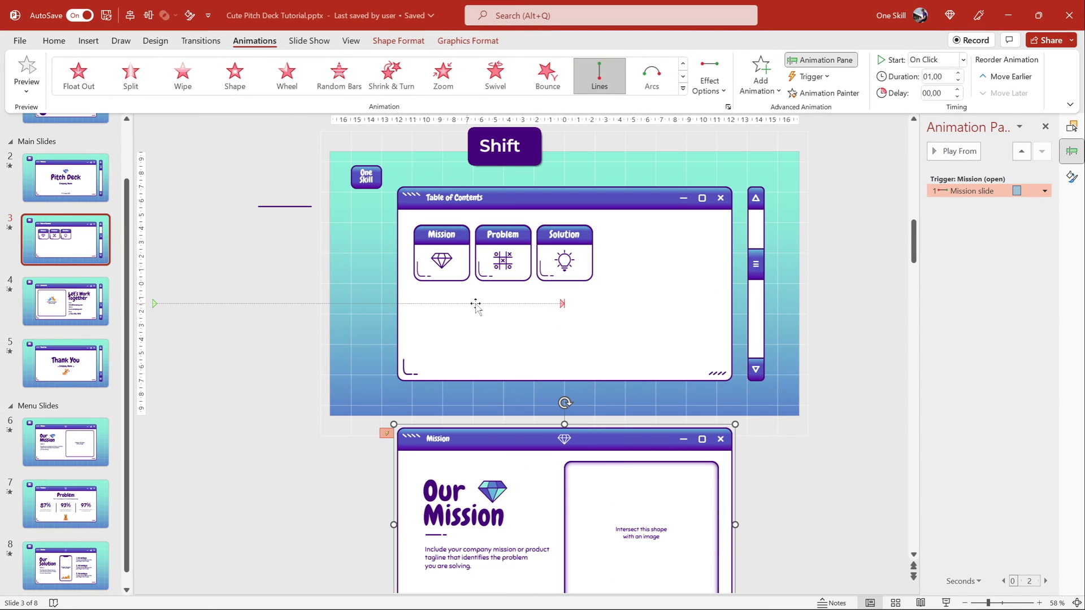
# Preview and run the slide show from slide 3, checking the Mission card opens its window
pyautogui.click(954, 151)
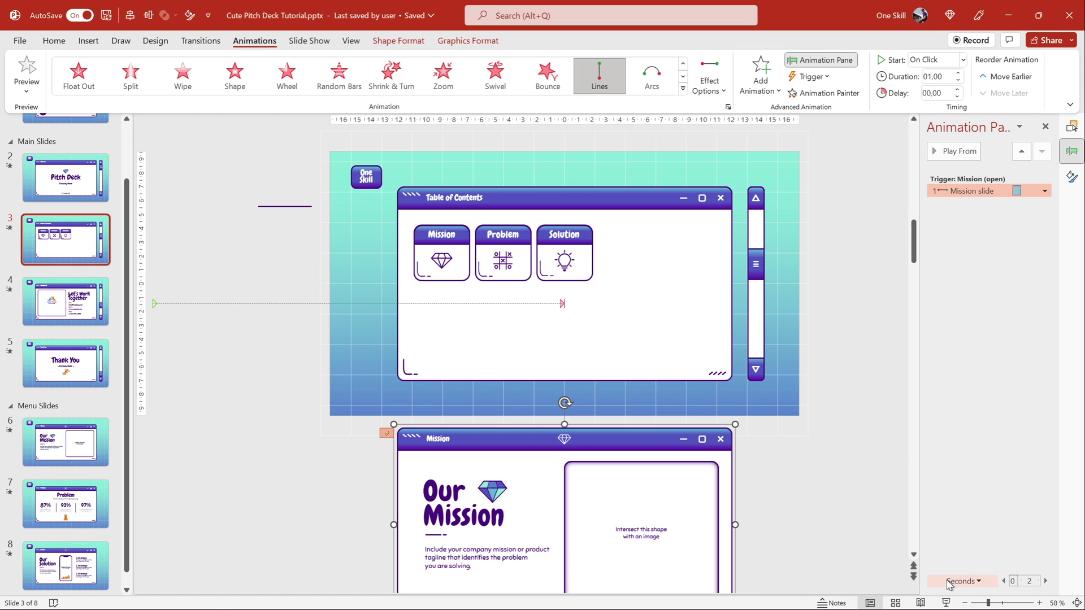
pyautogui.click(947, 603)
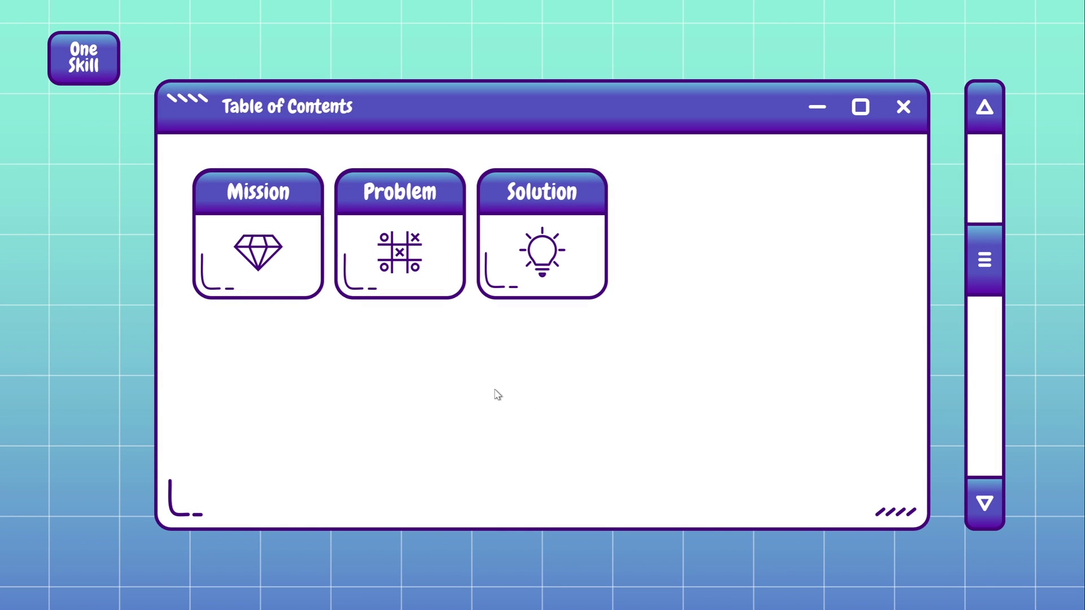
pyautogui.click(296, 273)
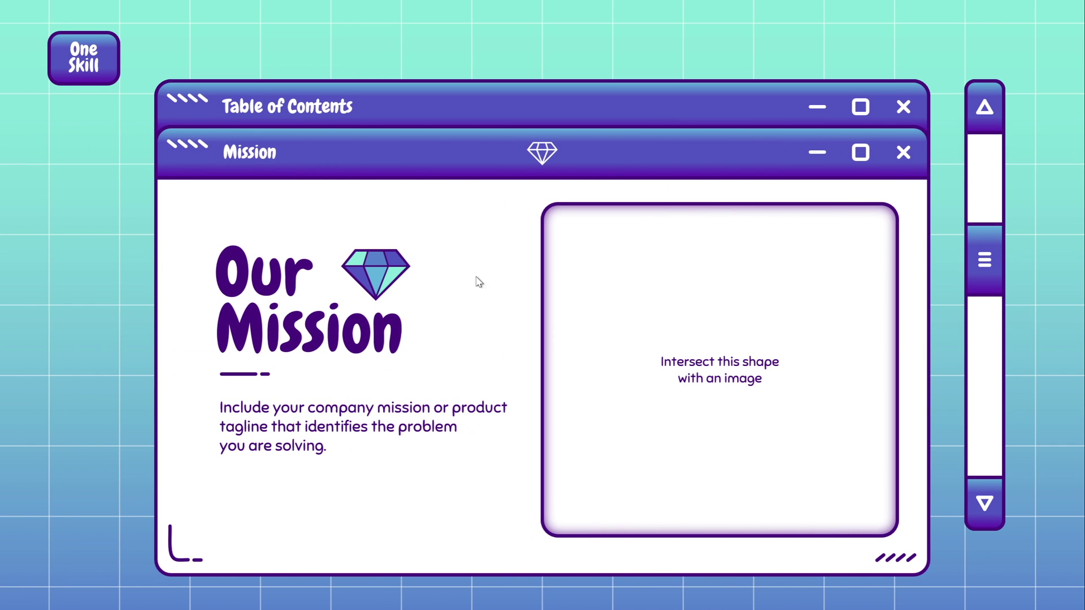
pyautogui.press('Escape')
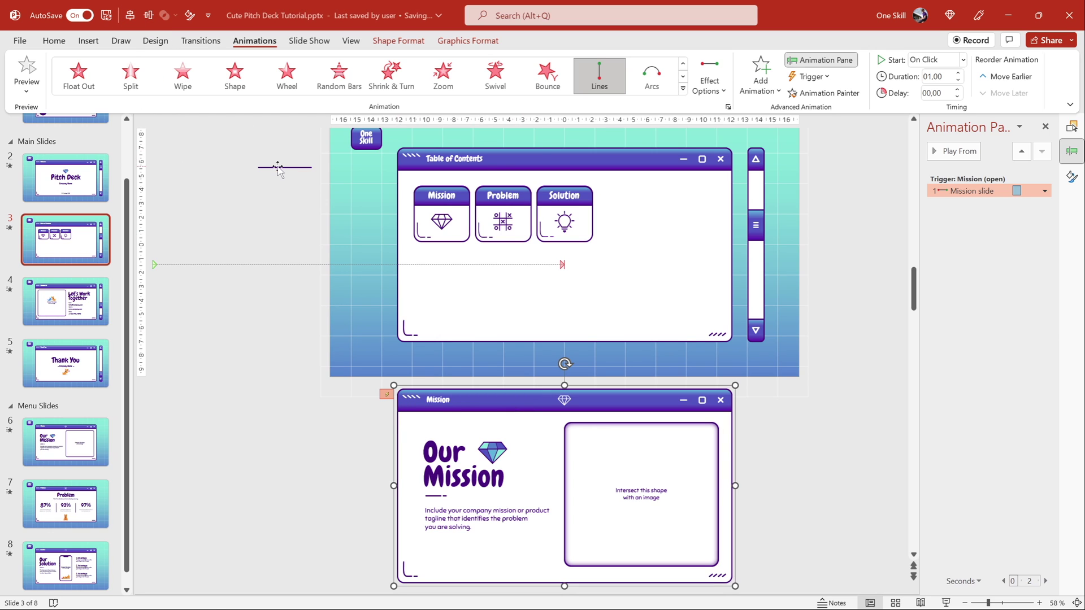
# Align the tops of the small line shape and the Mission window
pyautogui.press('shift')
pyautogui.click(468, 41)
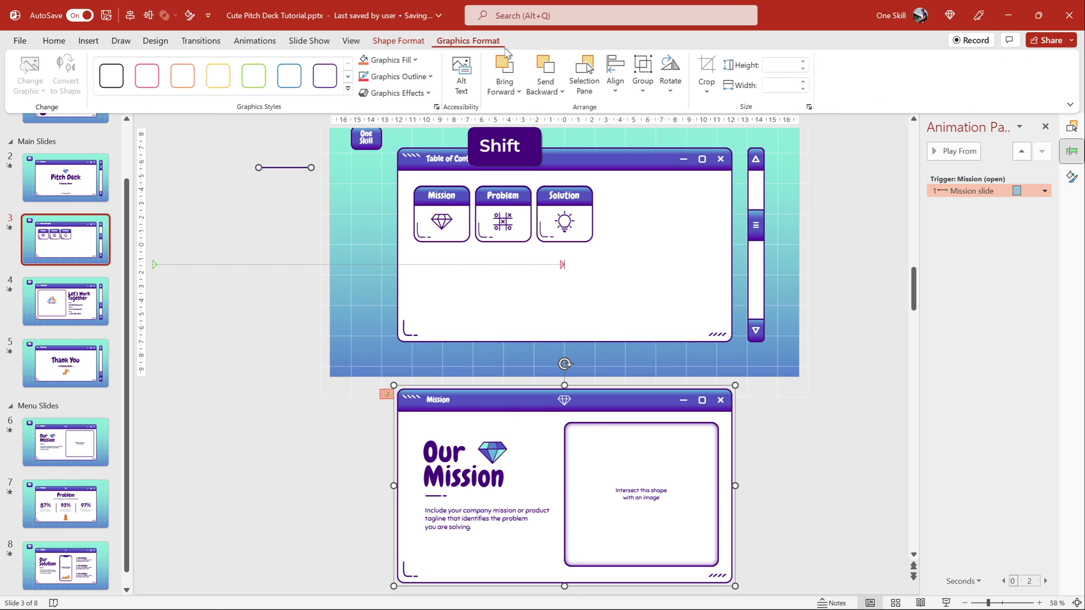
pyautogui.click(616, 84)
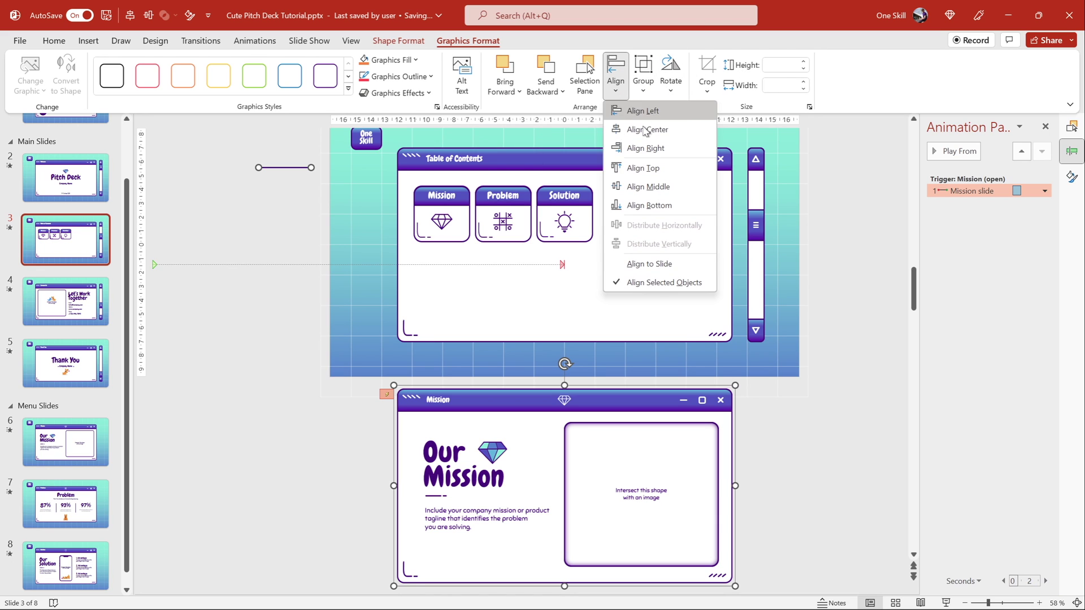
pyautogui.click(635, 165)
pyautogui.click(582, 185)
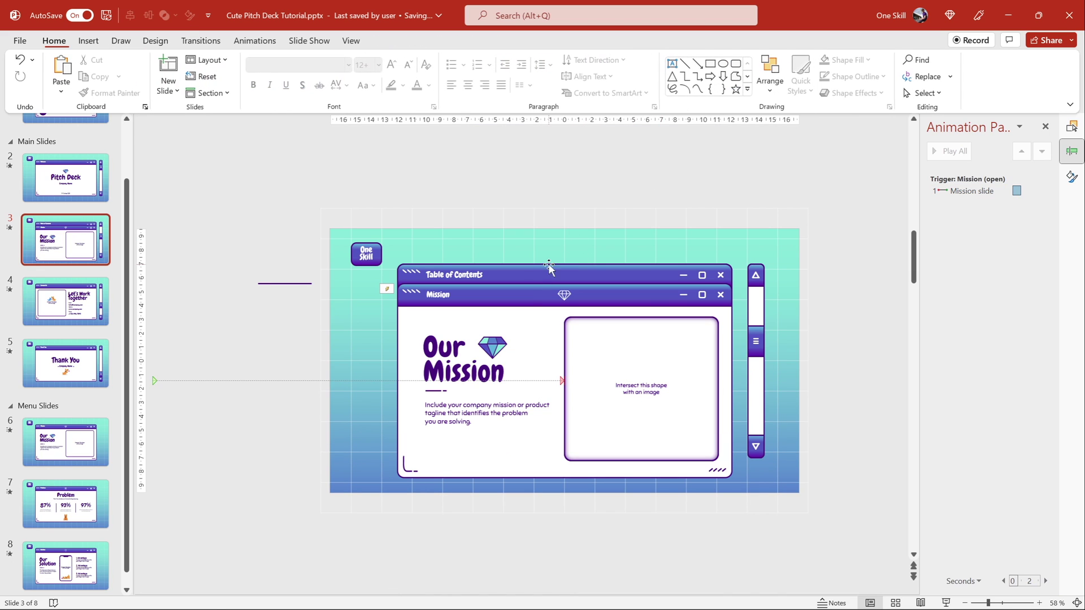
# Add a second Lines motion path animation to the Mission window group
pyautogui.click(524, 297)
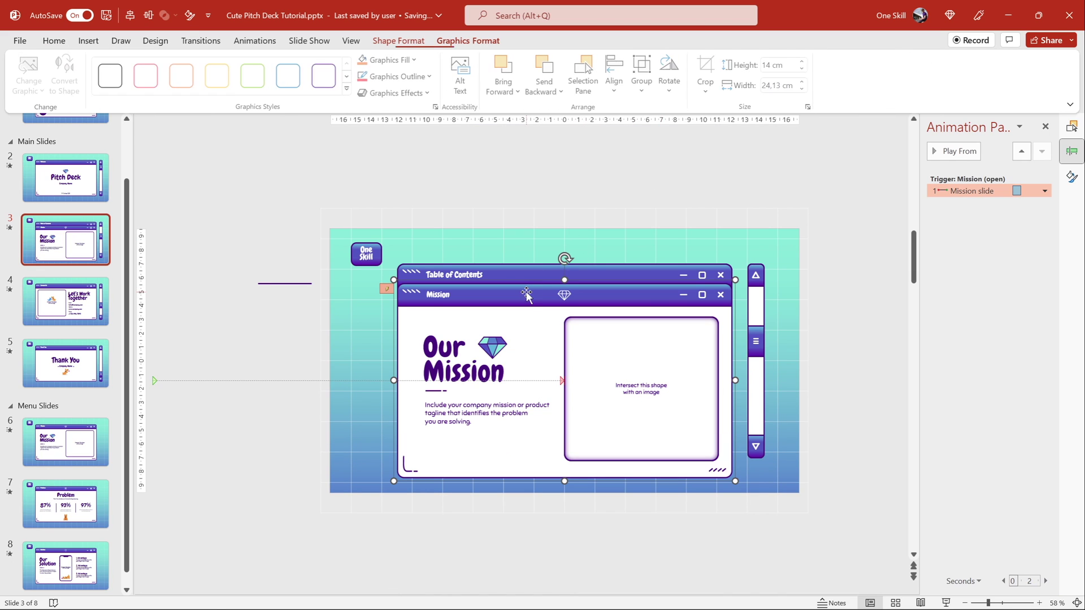
pyautogui.click(263, 42)
pyautogui.click(760, 79)
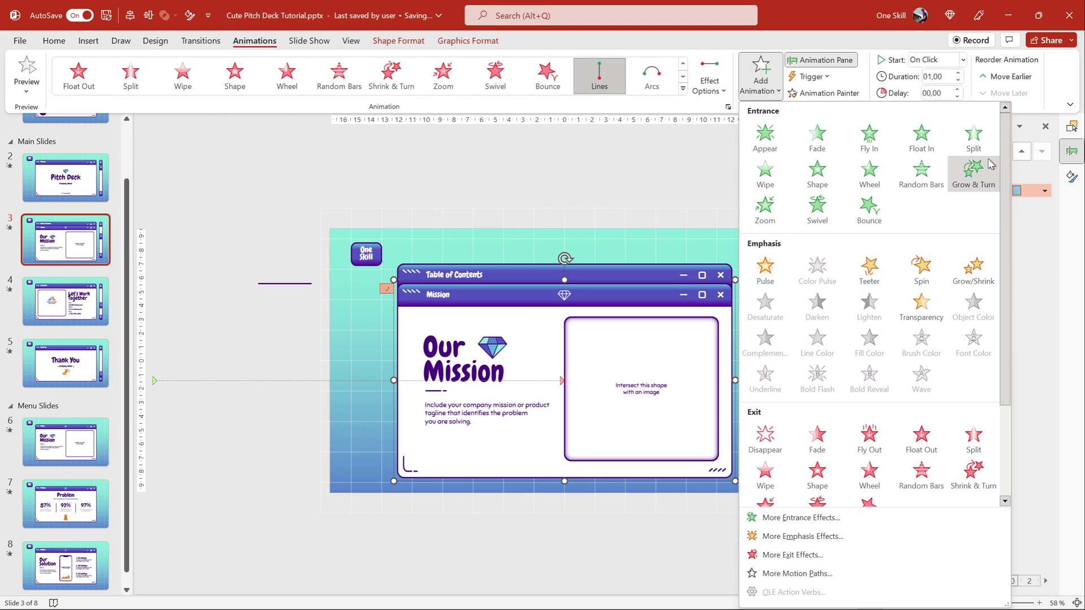
pyautogui.scroll(-3, 989, 164)
pyautogui.click(766, 441)
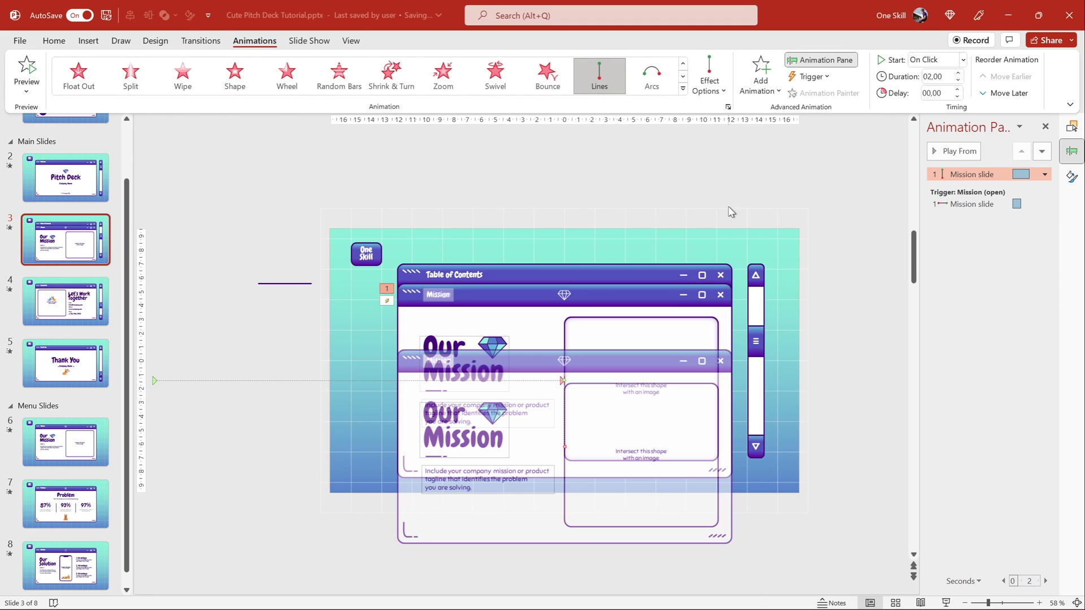
# Point the new path Left, extend it past the slide's left edge, and set duration 0,5
pyautogui.click(709, 79)
pyautogui.click(750, 160)
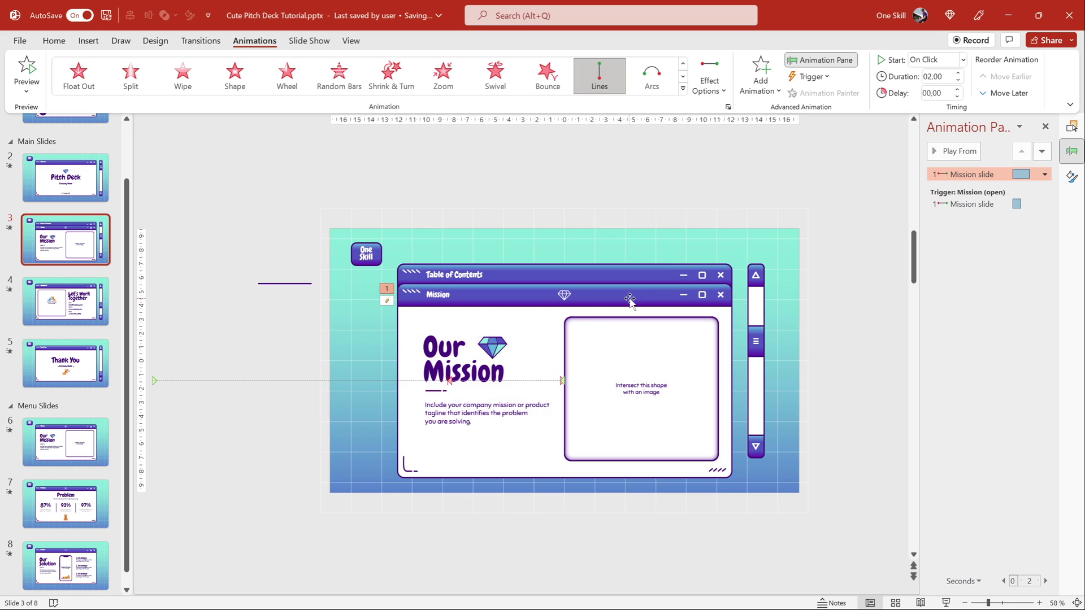
pyautogui.click(450, 382)
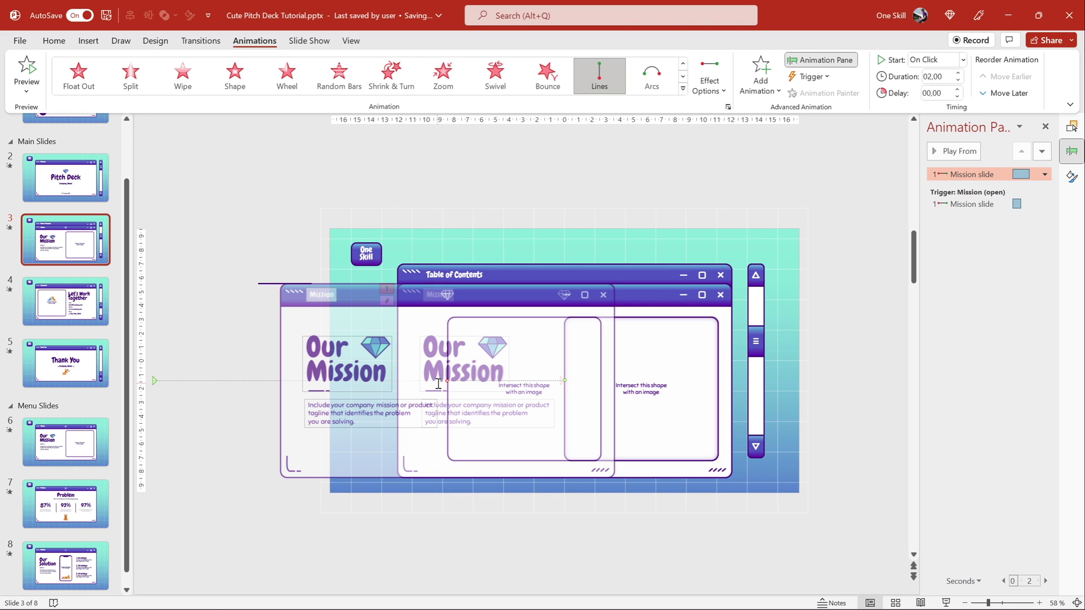
pyautogui.moveTo(446, 383); pyautogui.dragTo(156, 381)
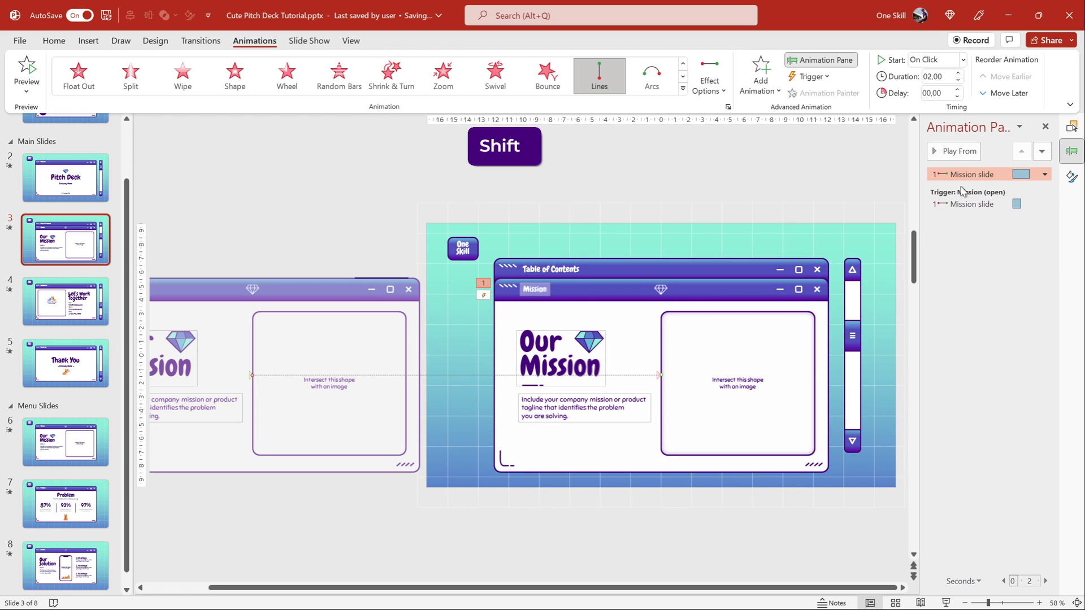
pyautogui.click(938, 77)
pyautogui.write('0,5')
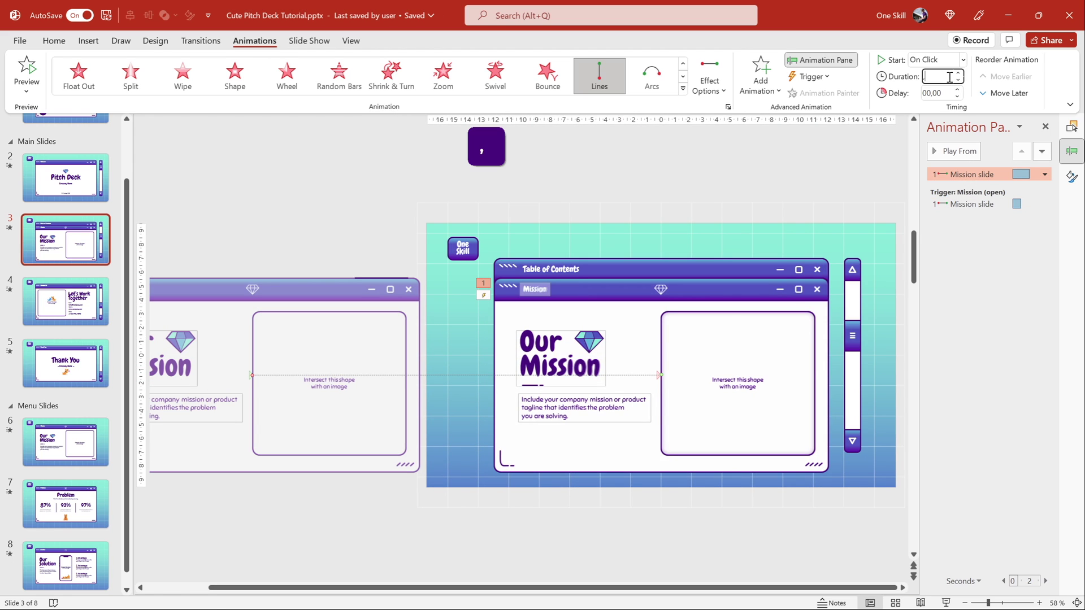
pyautogui.press('Return')
# Give the exit a 0.5 sec smooth start and trigger it on click of Mission slide
pyautogui.doubleClick(978, 174)
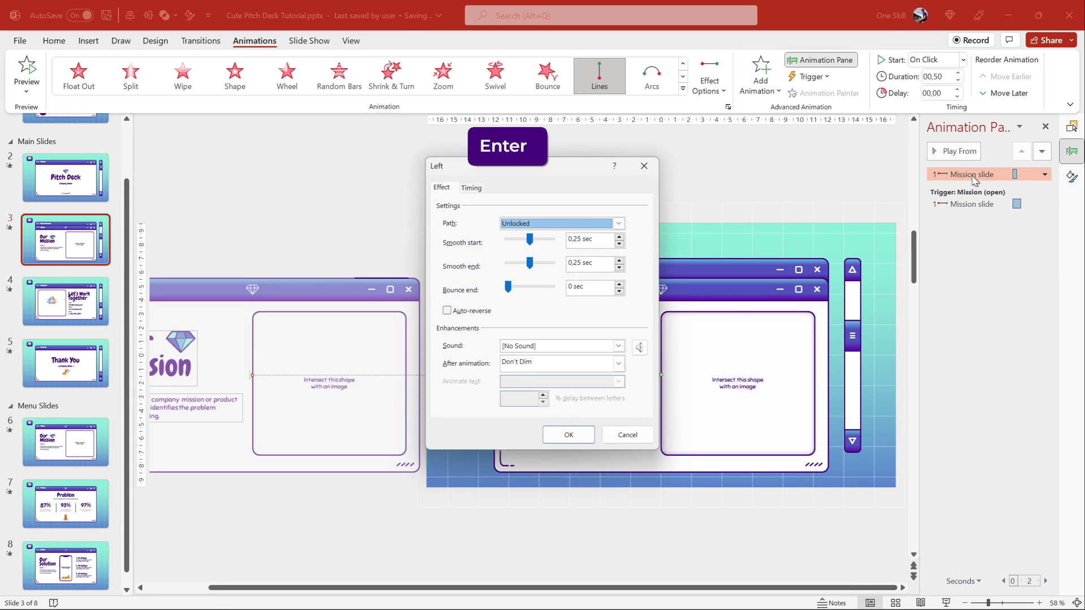
pyautogui.moveTo(532, 243); pyautogui.dragTo(586, 242)
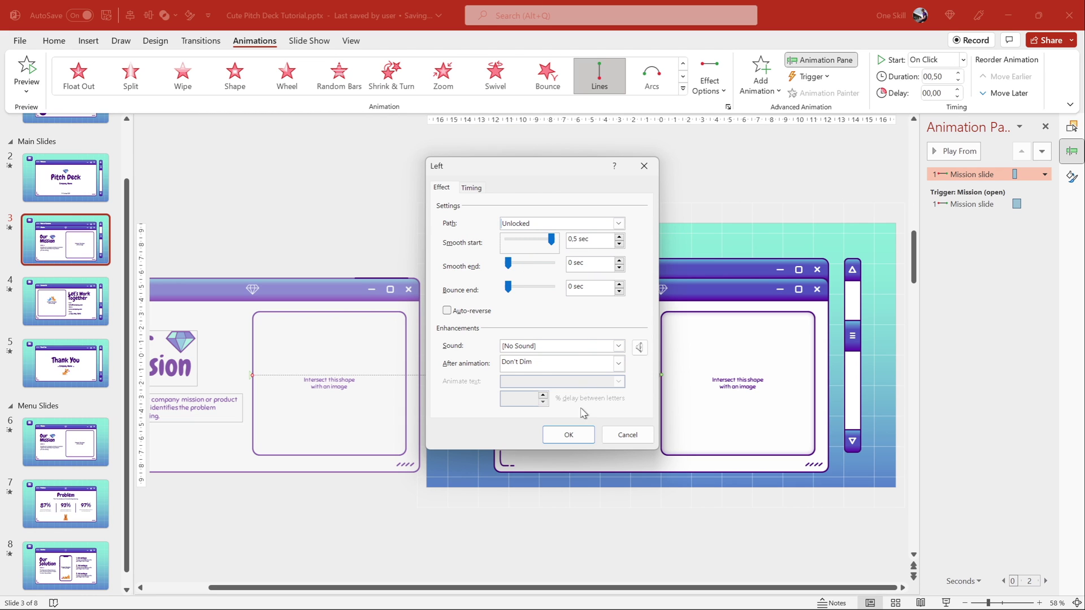
pyautogui.click(567, 434)
pyautogui.click(828, 78)
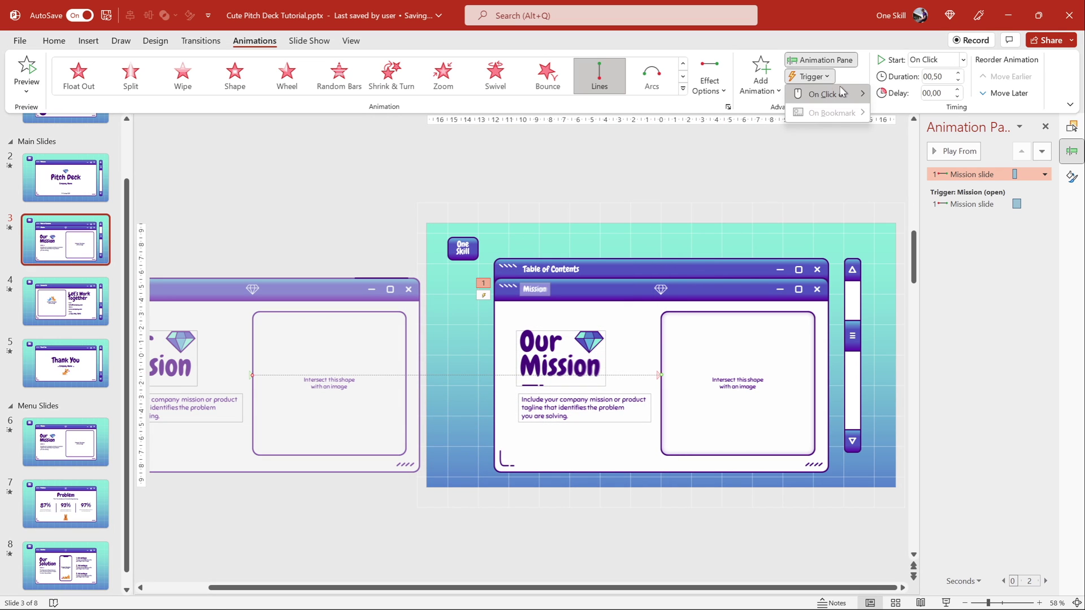
pyautogui.moveTo(844, 94)
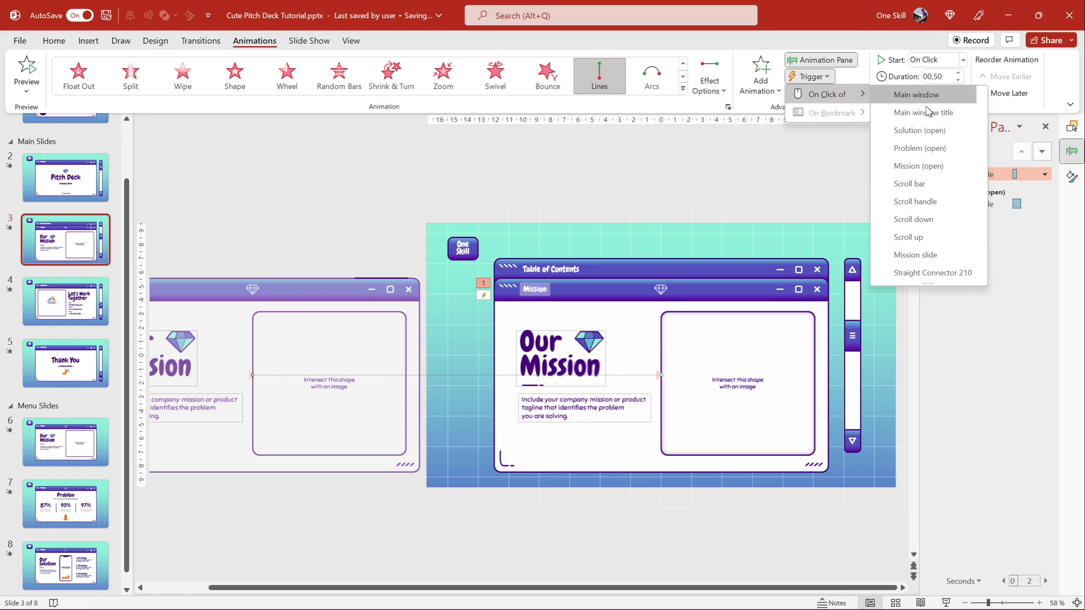
pyautogui.click(915, 254)
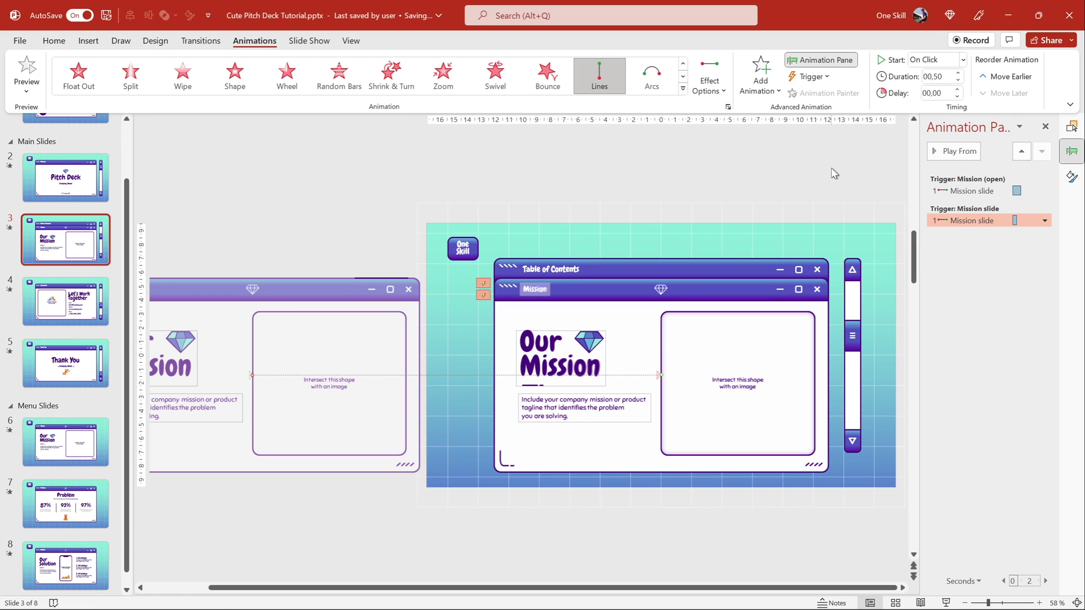
# Lock the origin of both Mission slide motion paths
pyautogui.keyDown('shift'); pyautogui.click(960, 191); pyautogui.keyUp('shift')
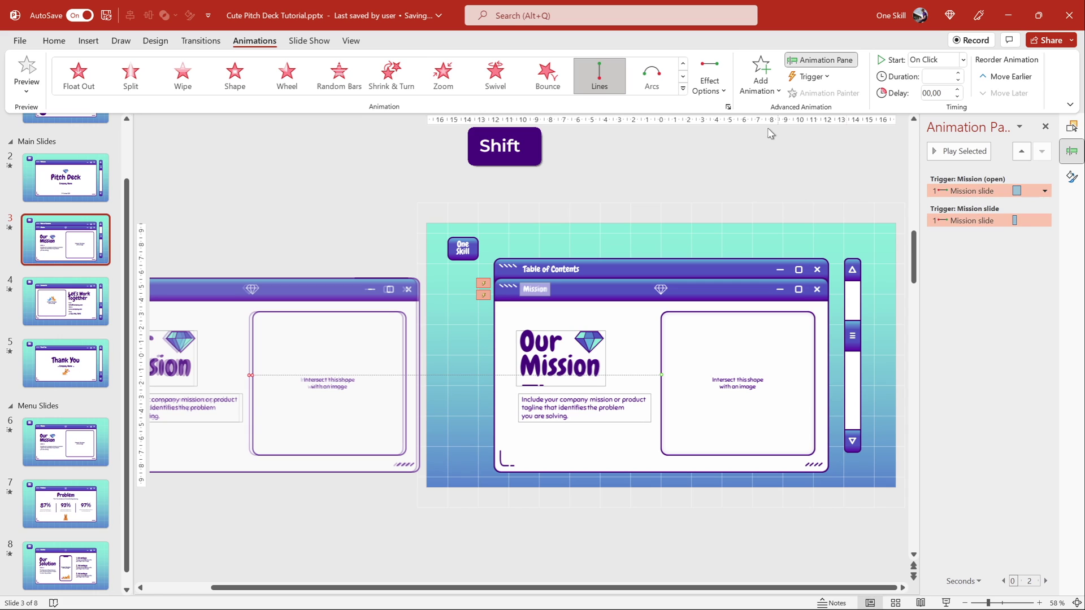
pyautogui.click(710, 84)
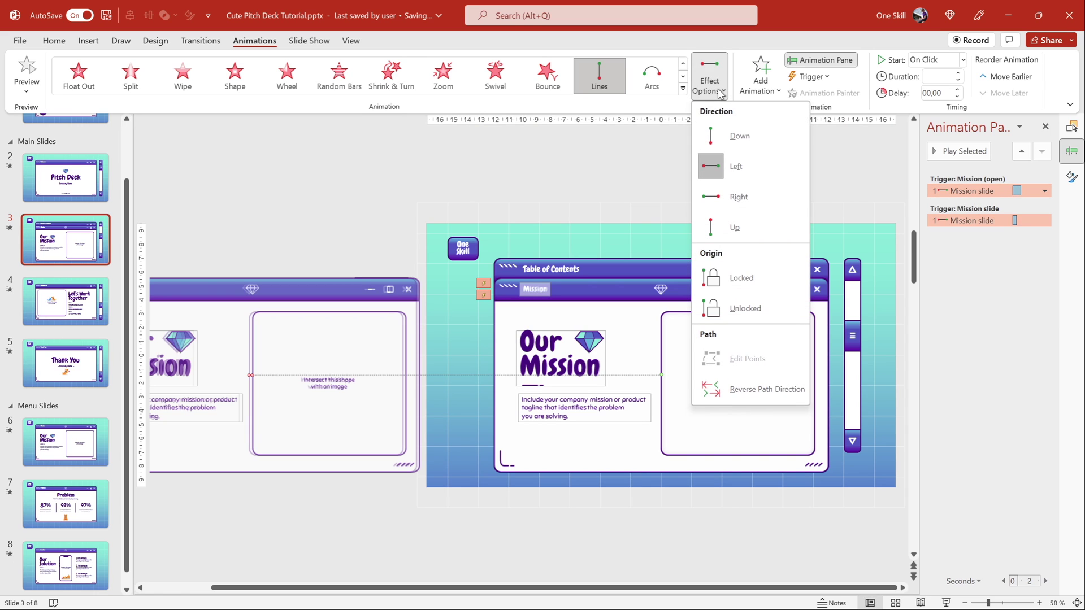
pyautogui.click(758, 277)
# Drag the Mission window back down below the slide
pyautogui.click(644, 297)
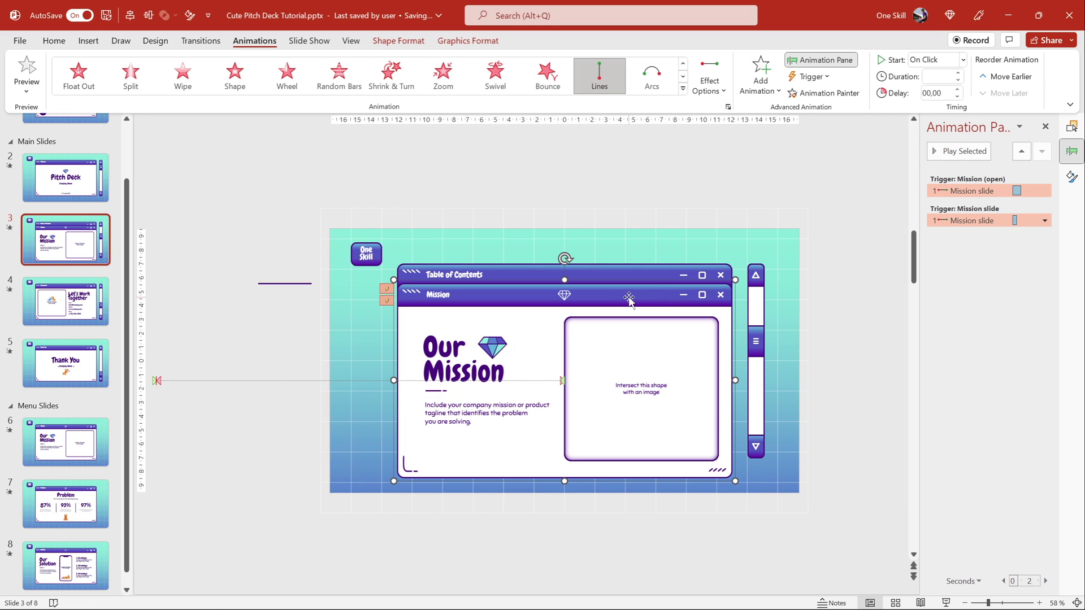
pyautogui.moveTo(628, 300); pyautogui.dragTo(629, 517)
pyautogui.scroll(-2, 562, 390)
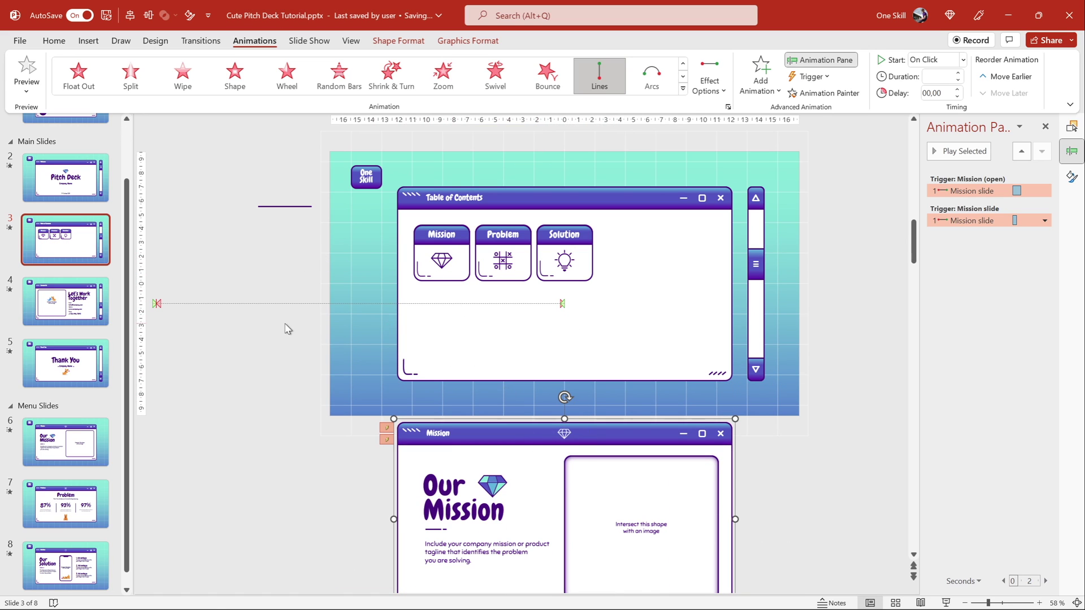
pyautogui.click(944, 600)
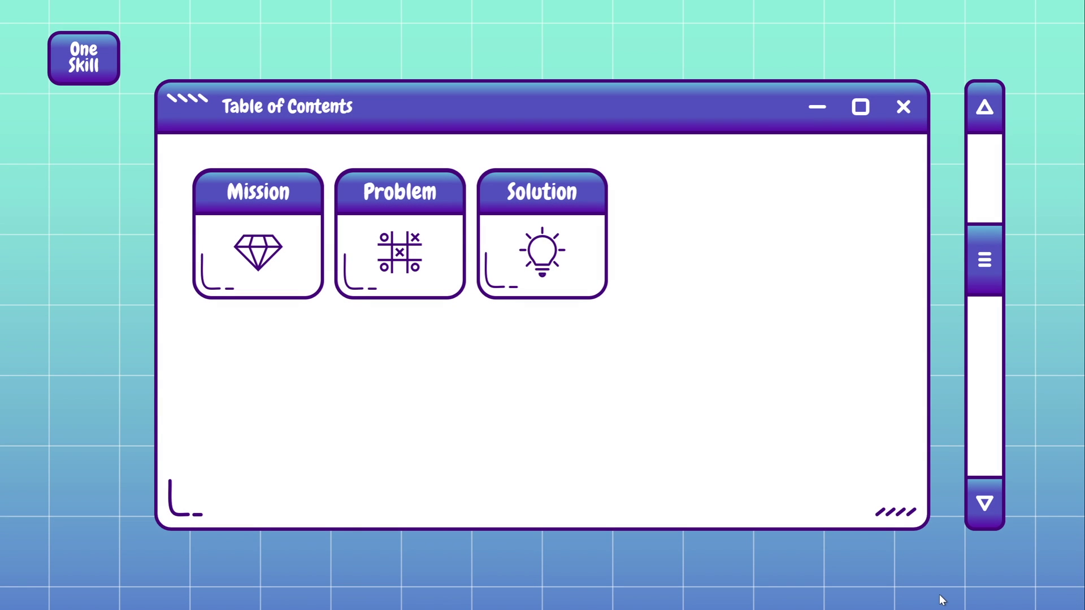
pyautogui.click(305, 268)
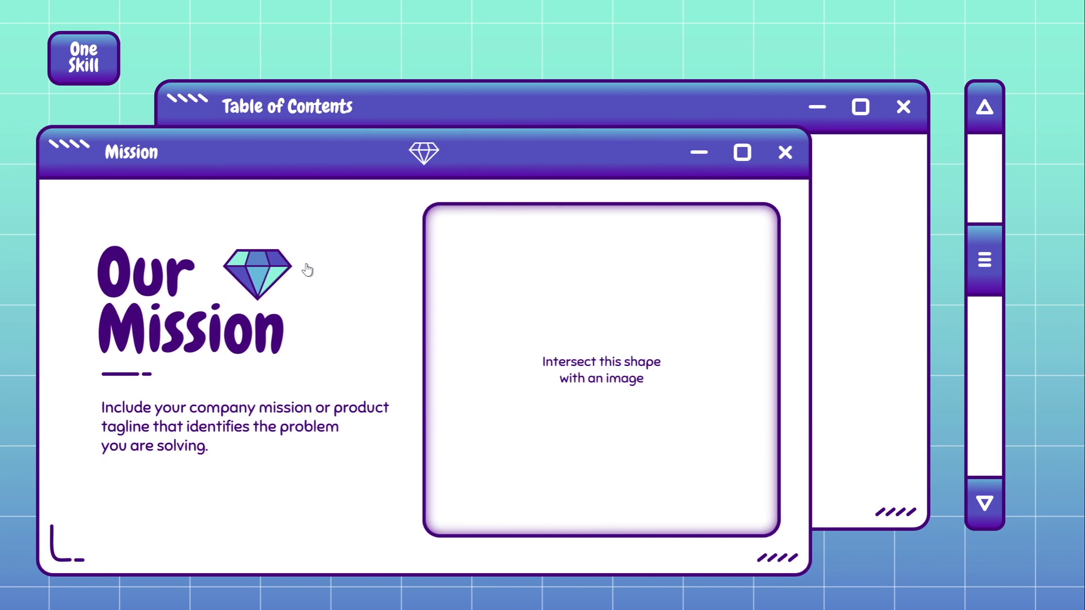
pyautogui.click(483, 288)
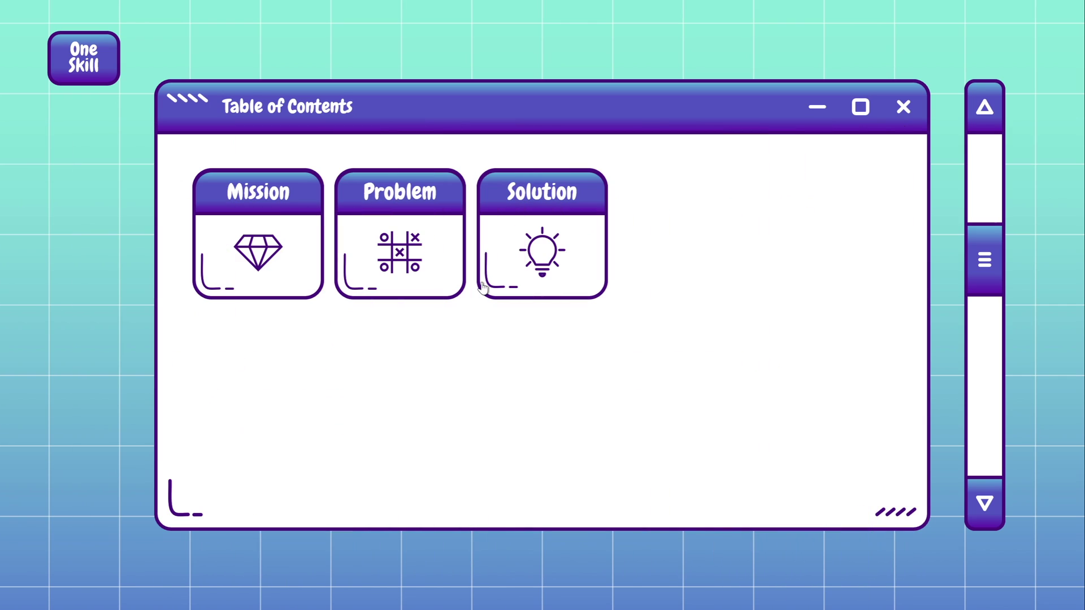
pyautogui.click(279, 259)
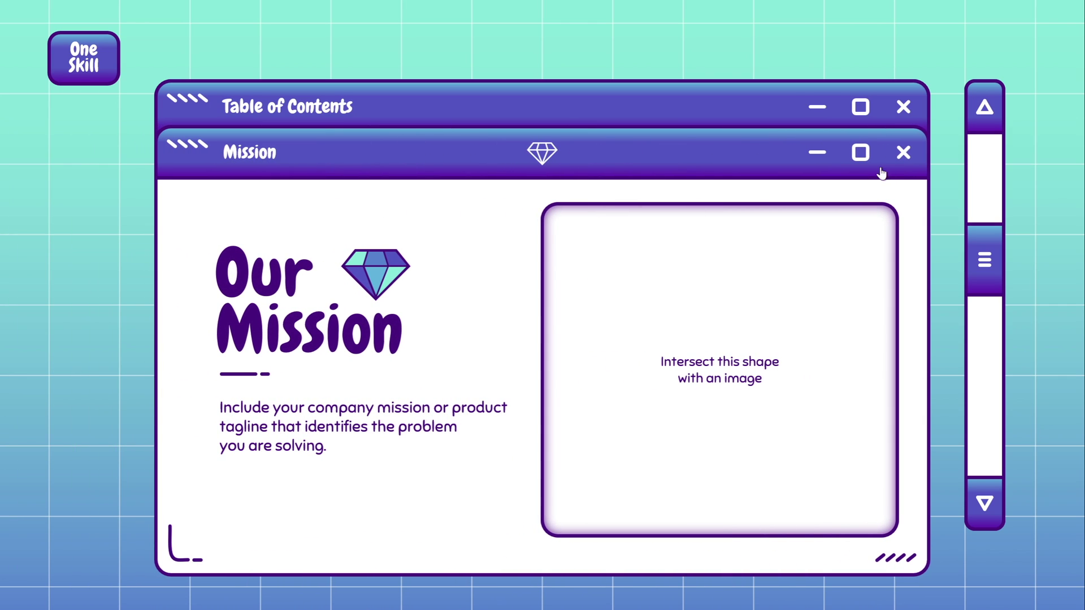
pyautogui.click(903, 156)
pyautogui.click(303, 277)
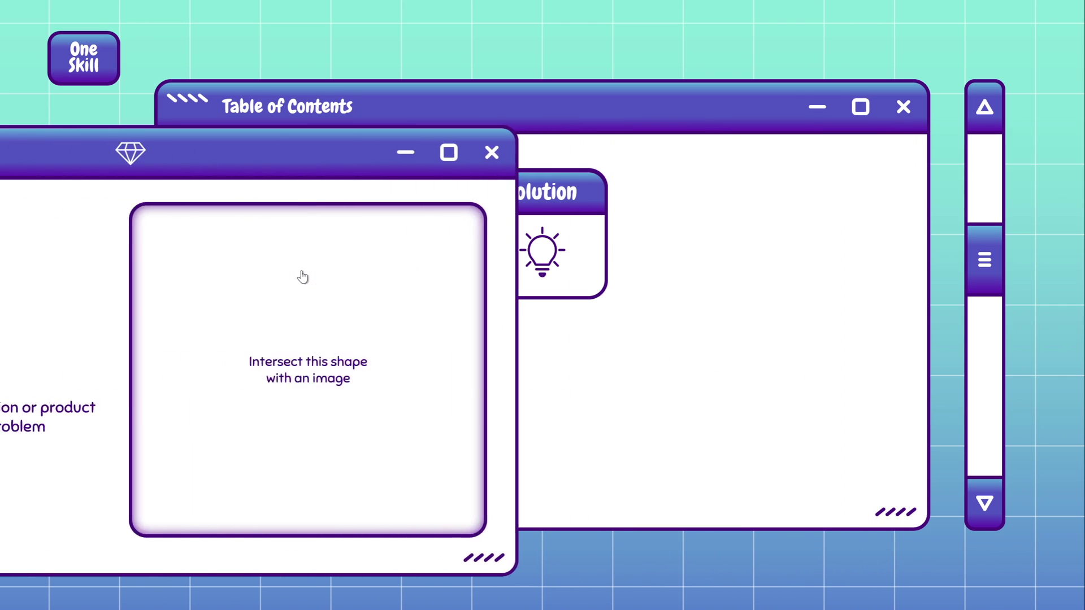
pyautogui.click(437, 287)
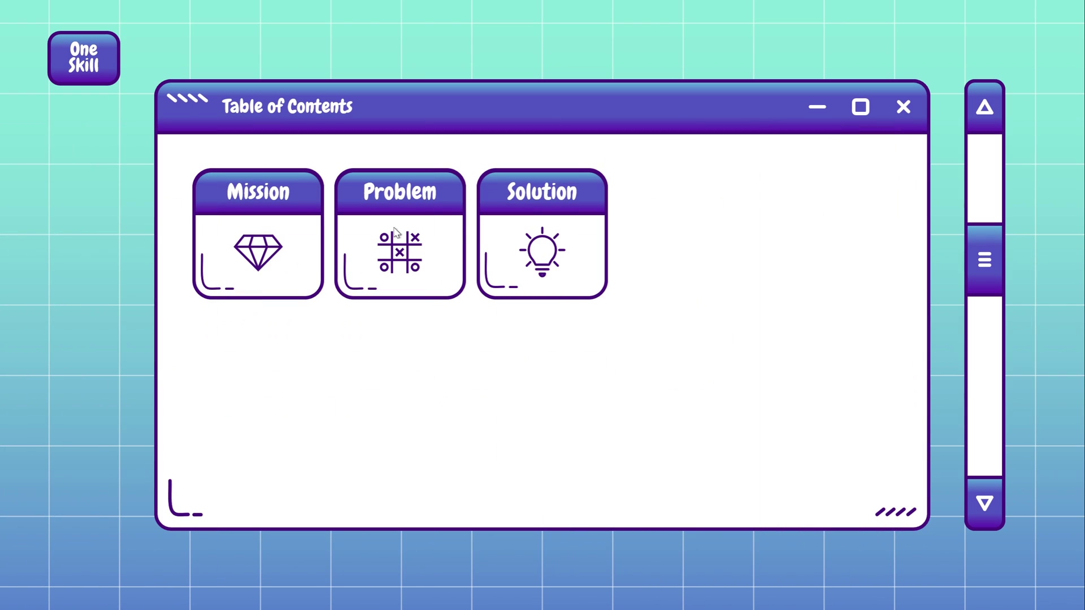
pyautogui.press('Escape')
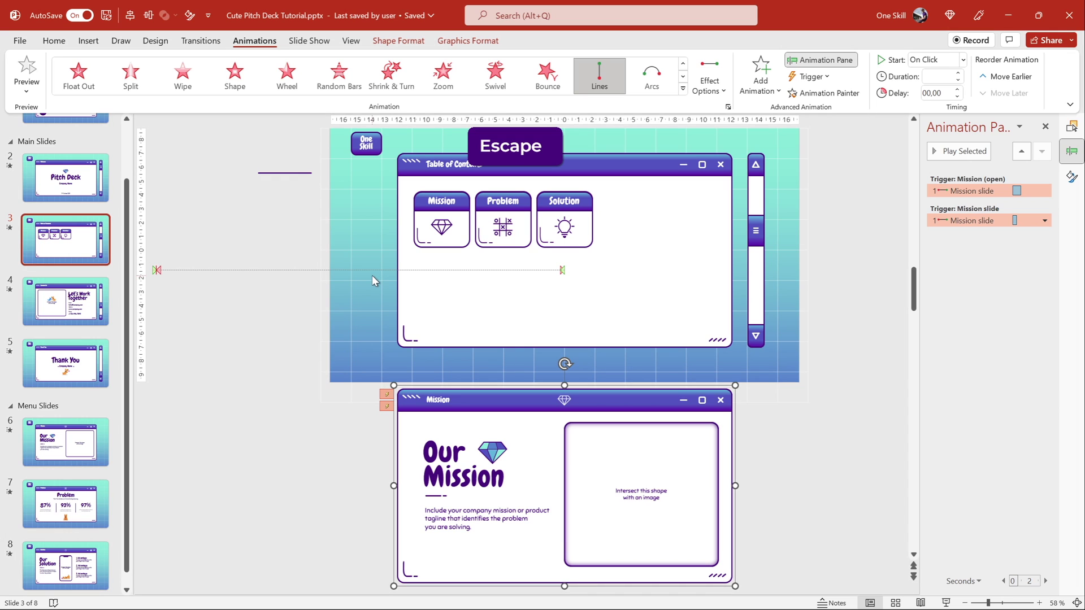